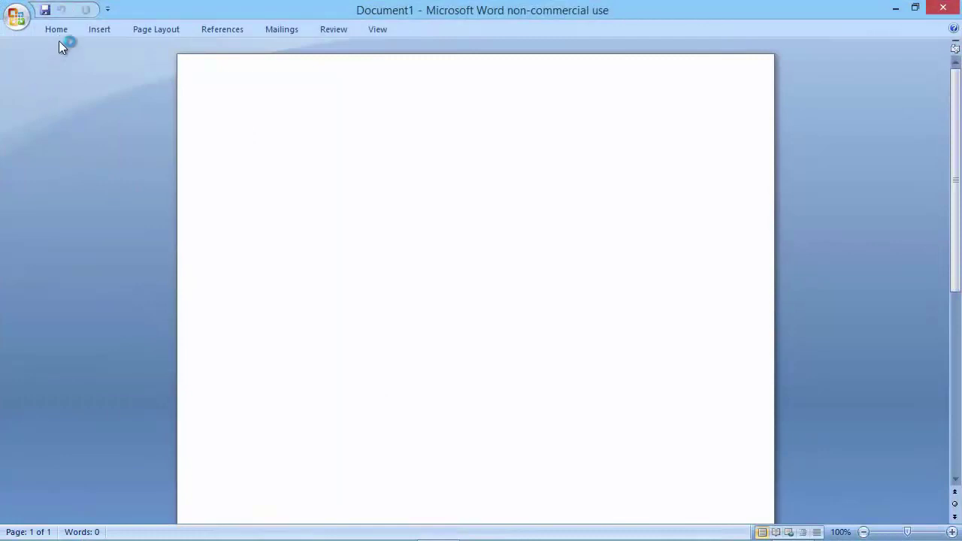
Pin the ribbon and apply the Narrow 1.27 cm margin preset to the page
double_click(60, 33)
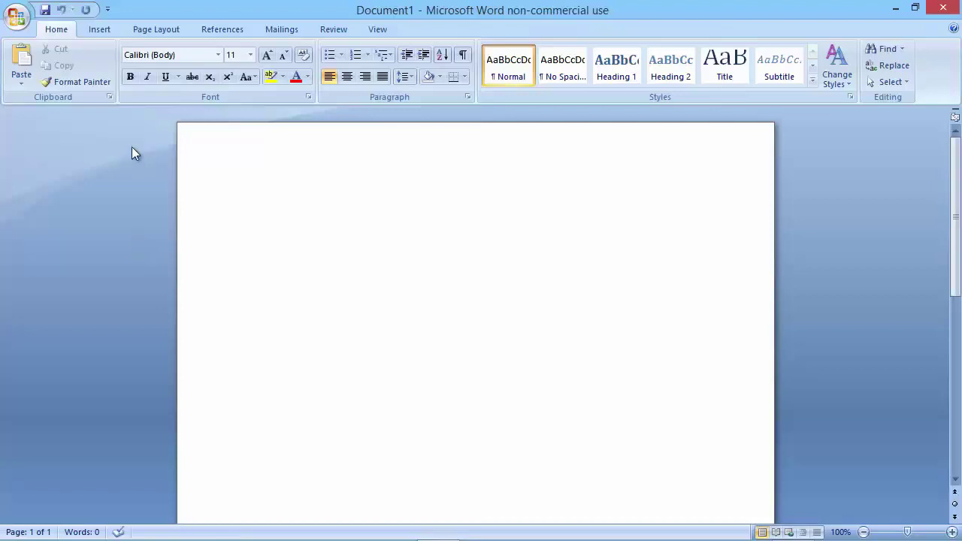
left_click(156, 31)
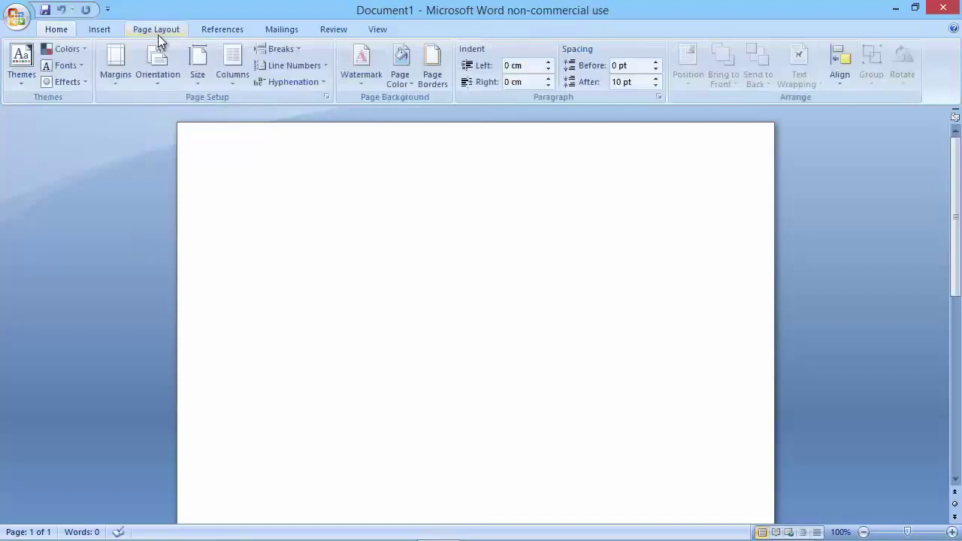
left_click(116, 83)
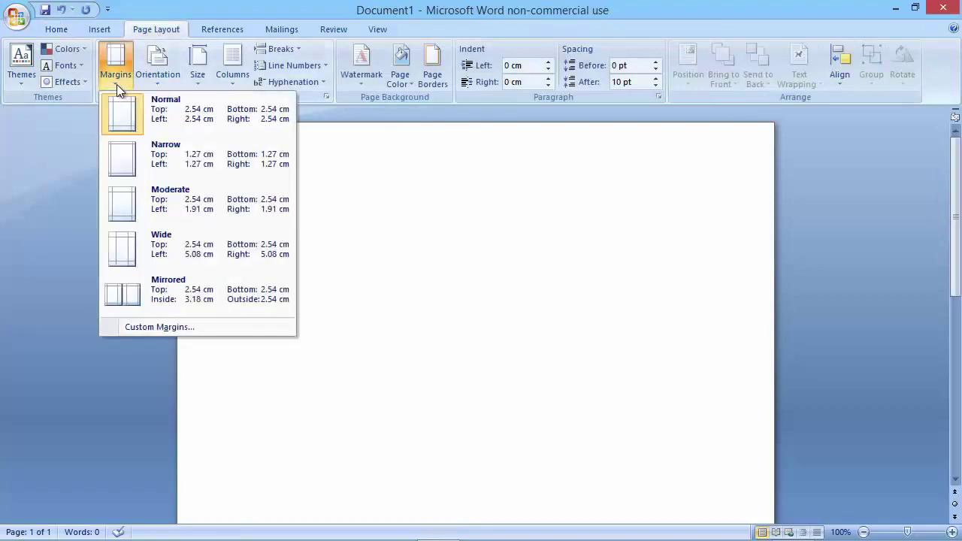
left_click(119, 167)
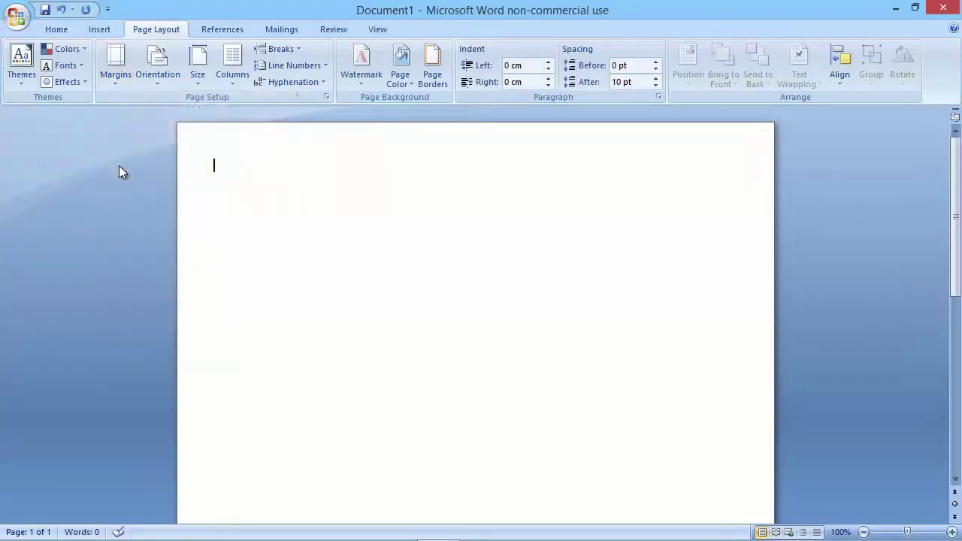
left_click(99, 30)
Insert a one-row, two-column table at the top and remove all its borders
left_click(119, 78)
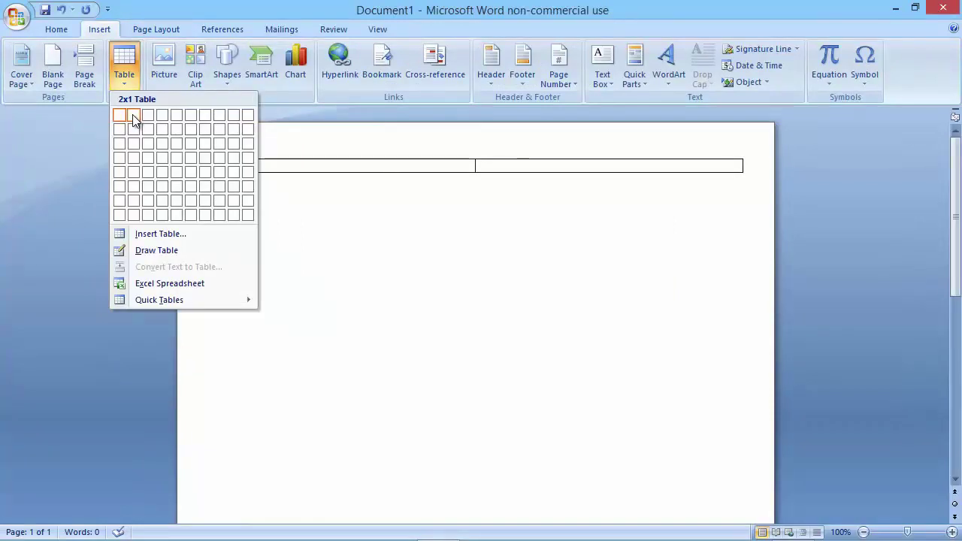
left_click(133, 116)
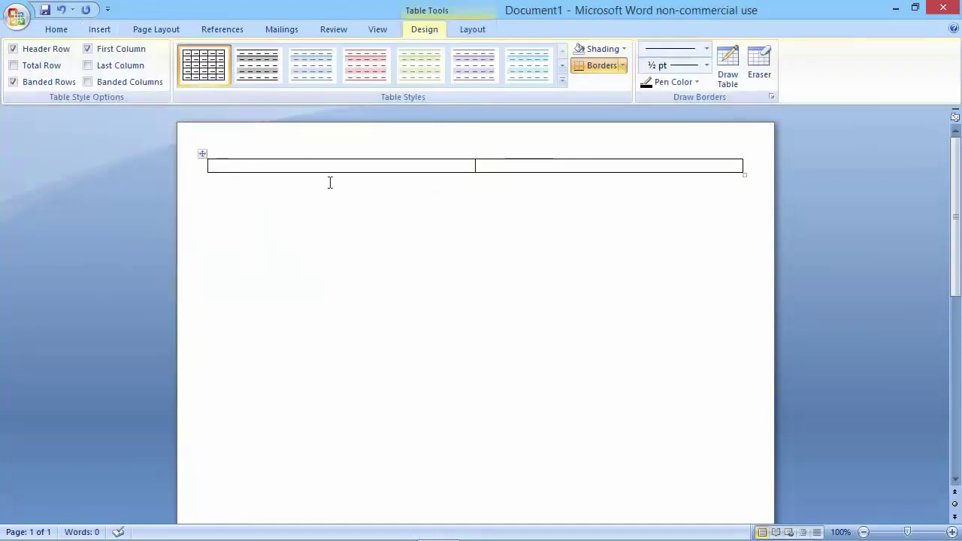
left_click(202, 156)
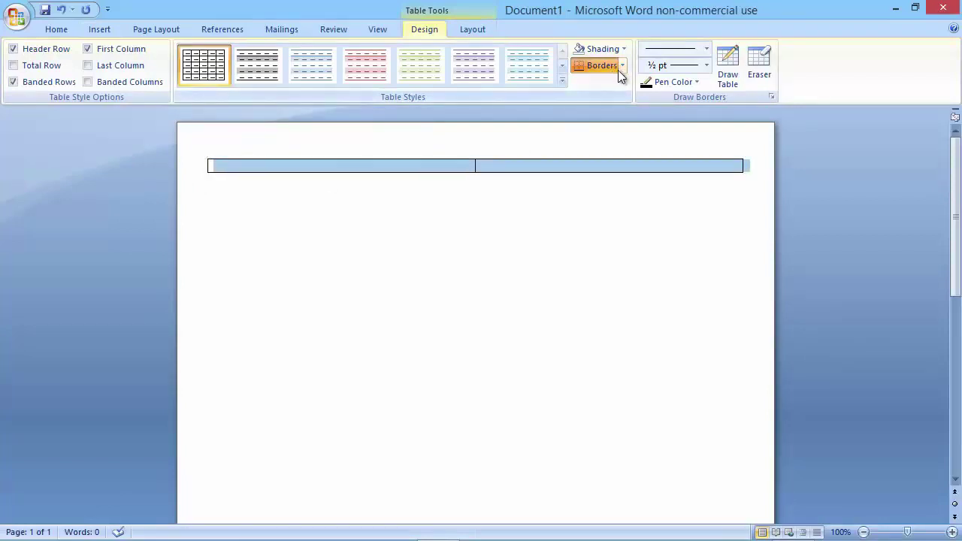
left_click(622, 65)
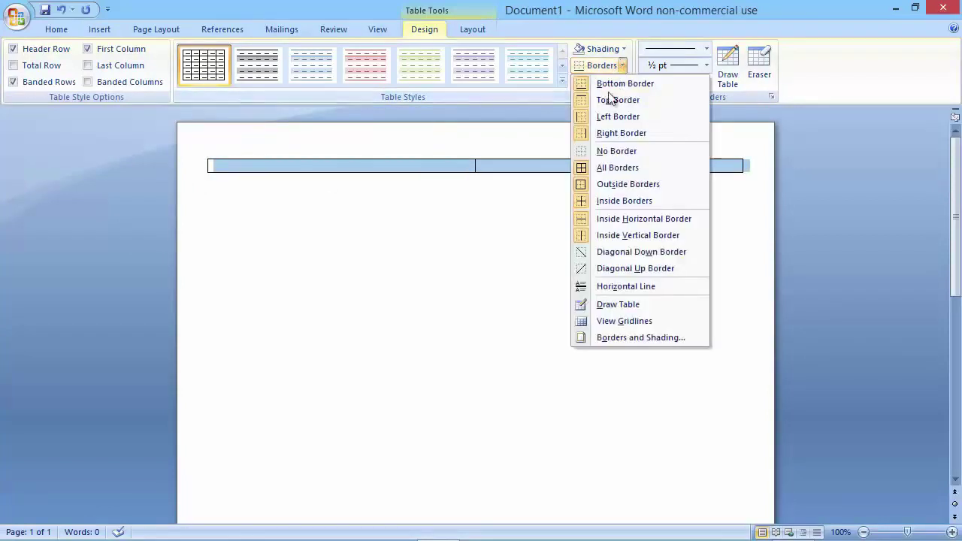
left_click(609, 149)
Turn on View Gridlines so the borderless table shows dotted cell outlines
left_click(321, 168)
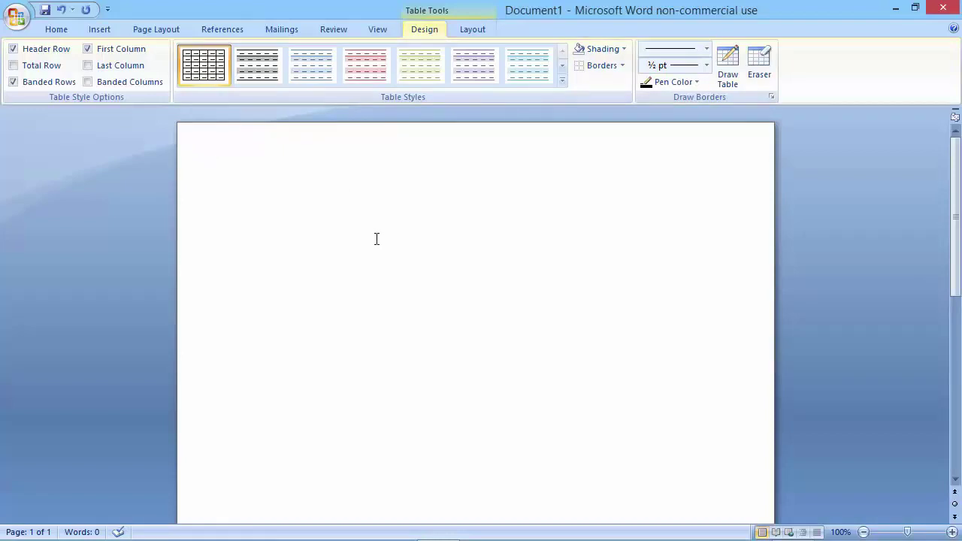
left_click(472, 34)
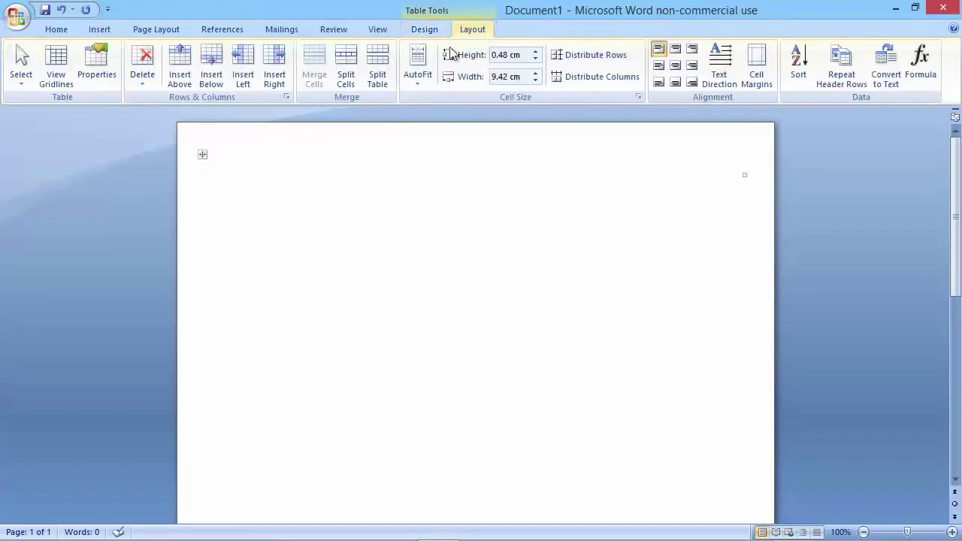
left_click(70, 79)
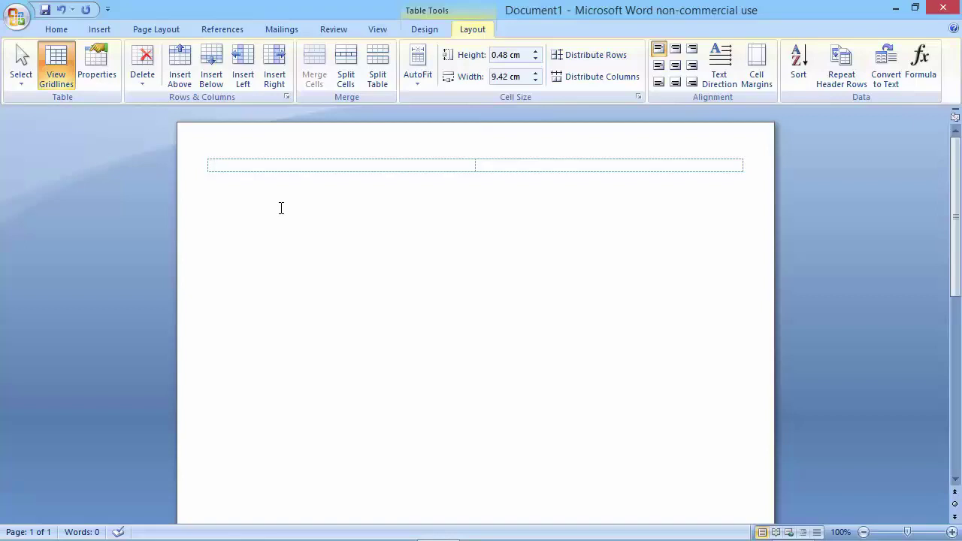
Type the candidate's name in the first cell and set it in small capitals
type("John Smith")
left_click_drag(278, 166, 214, 165)
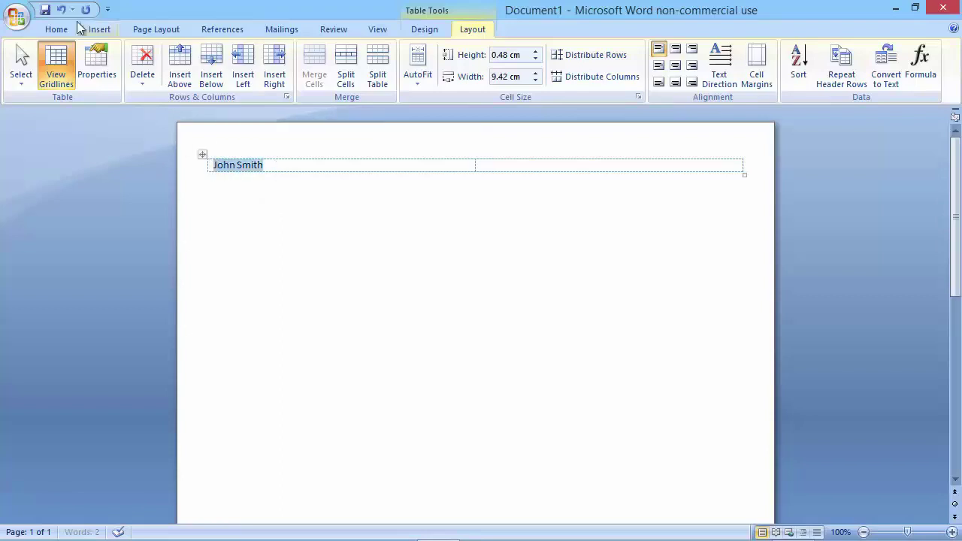
left_click(57, 29)
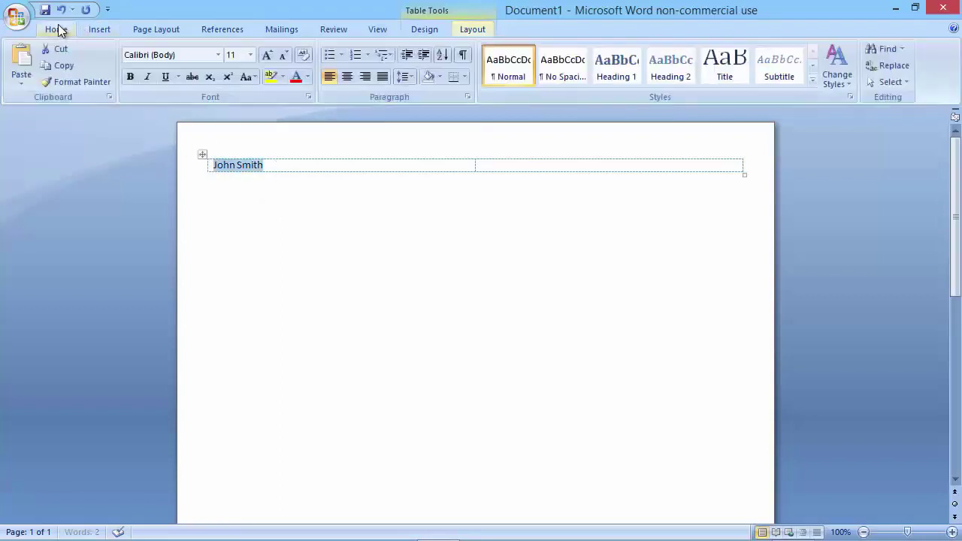
left_click(306, 97)
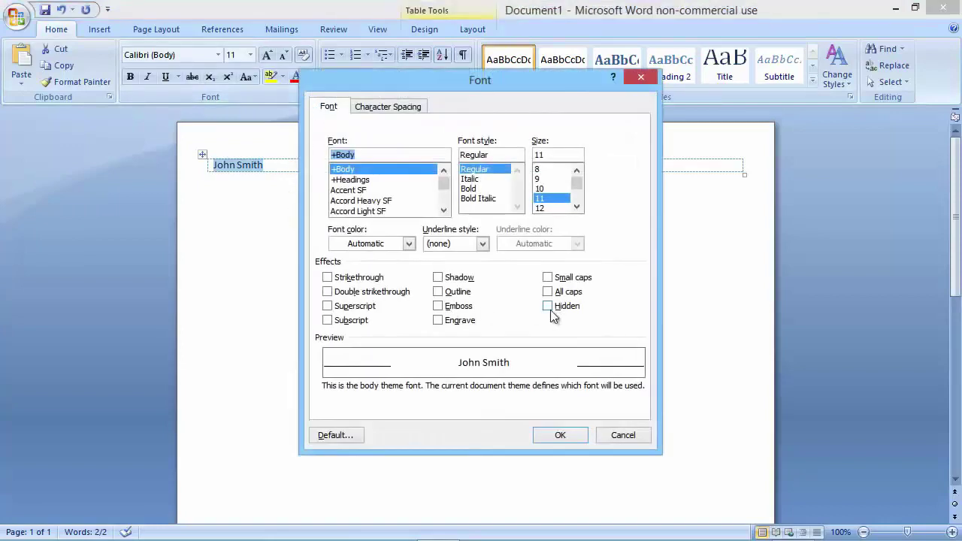
left_click(548, 277)
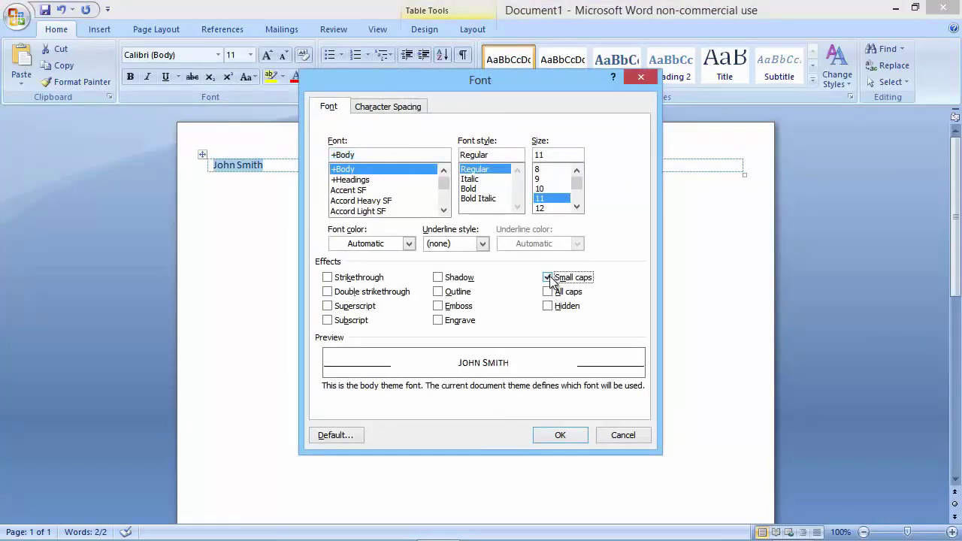
left_click(569, 435)
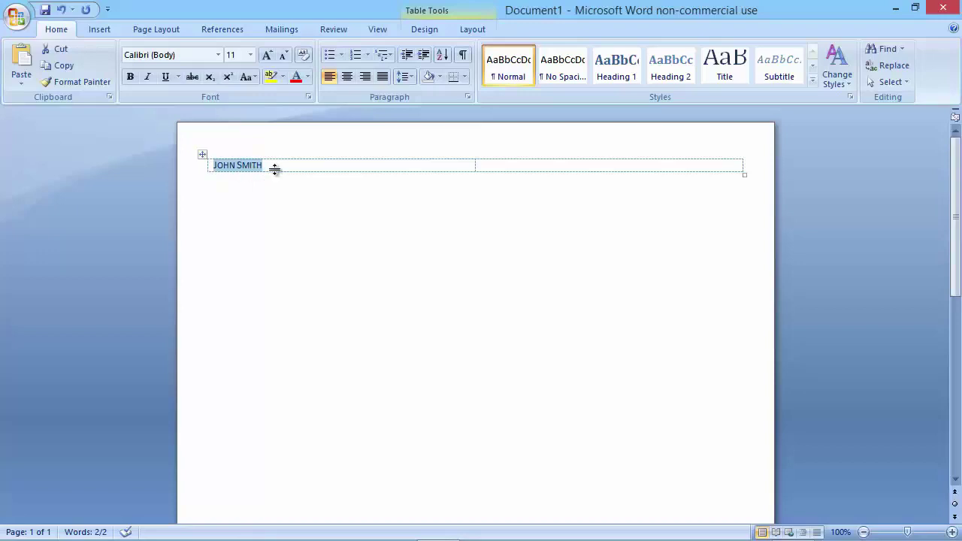
Enlarge the name to 26 pt
left_click(251, 56)
left_click(234, 209)
left_click(244, 176)
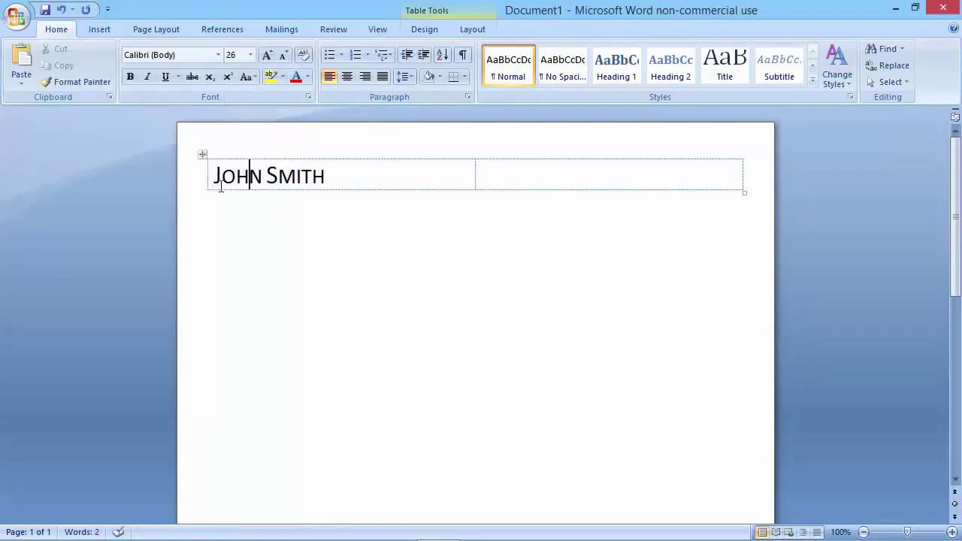
Add a 10 pt line under the name with the date of birth and country
left_click(331, 178)
key("Return")
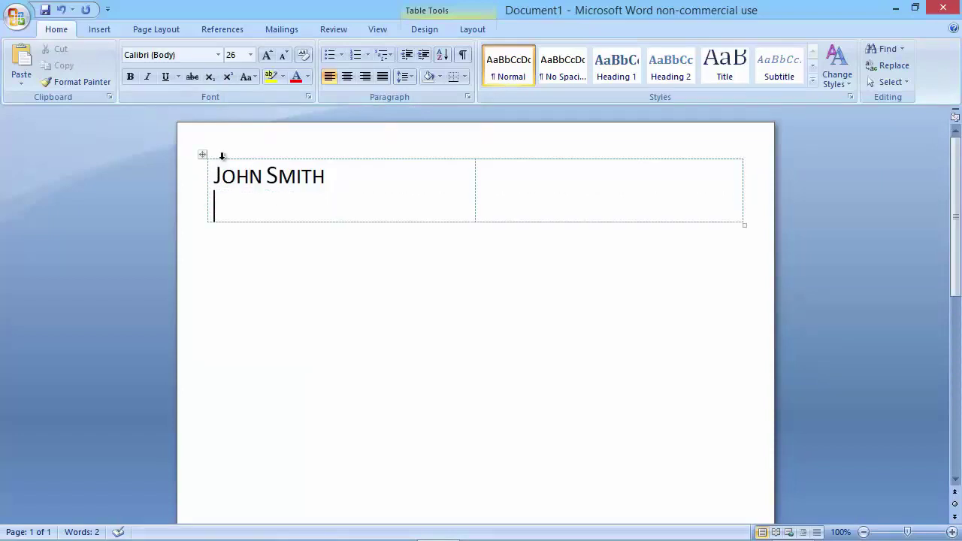
left_click(251, 54)
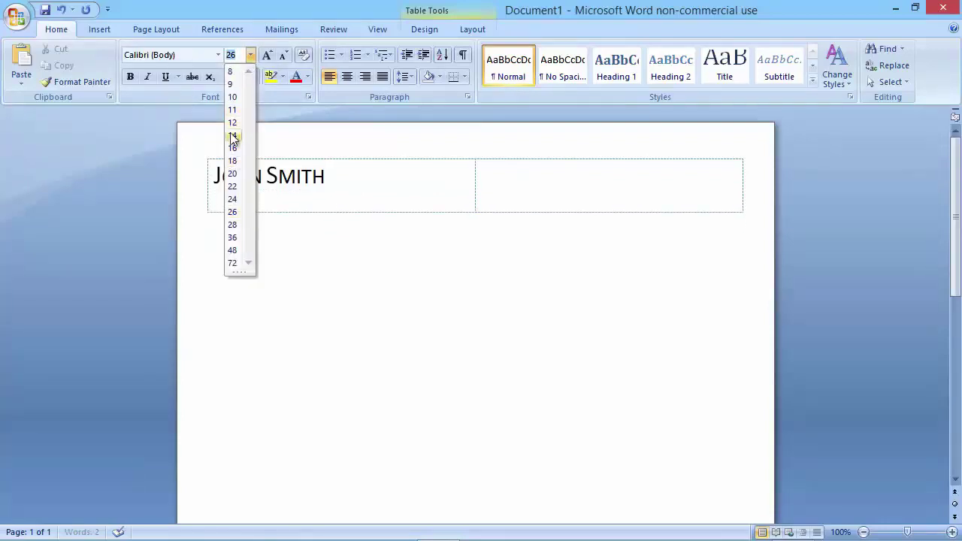
left_click(233, 97)
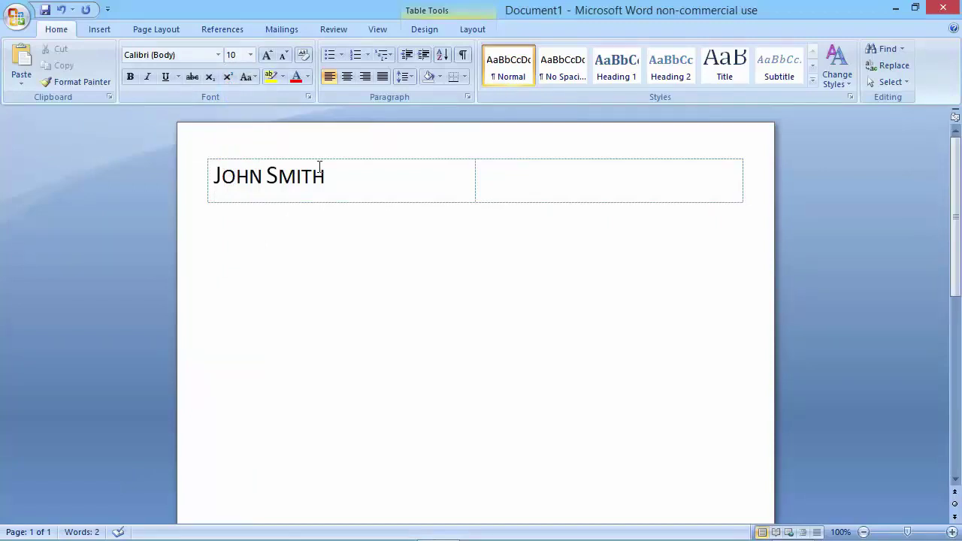
type("1st Feb 1976, UK")
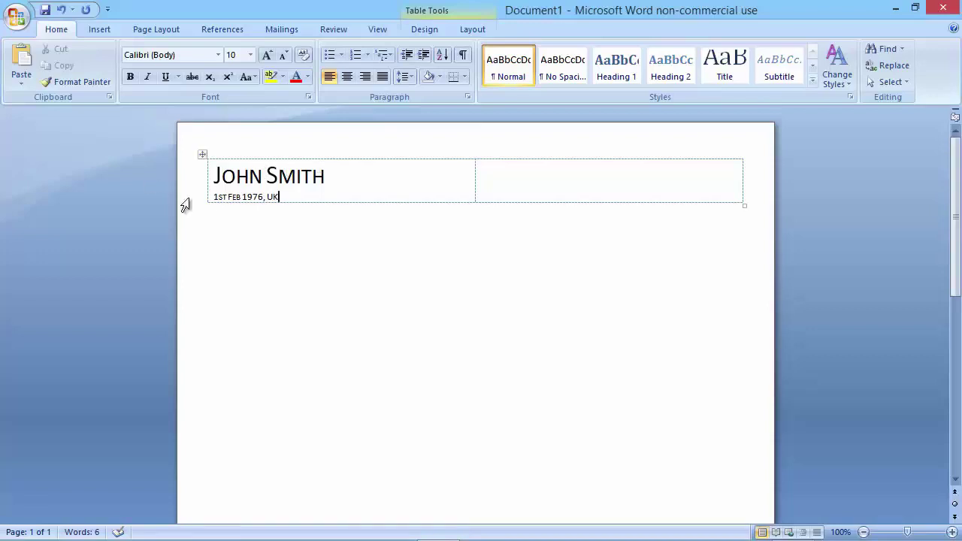
Turn off small capitals for the date-of-birth line
left_click_drag(279, 197, 214, 198)
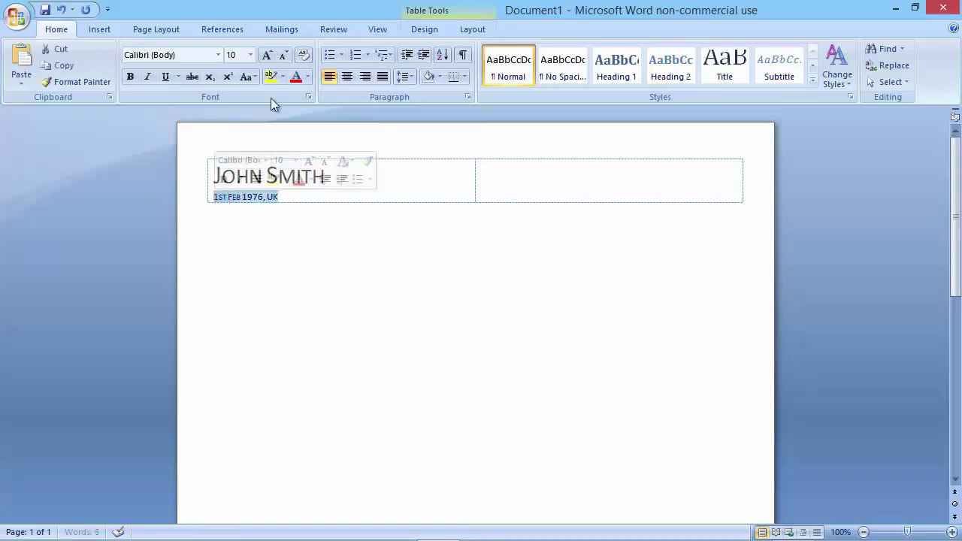
left_click(308, 97)
left_click(554, 278)
left_click(569, 440)
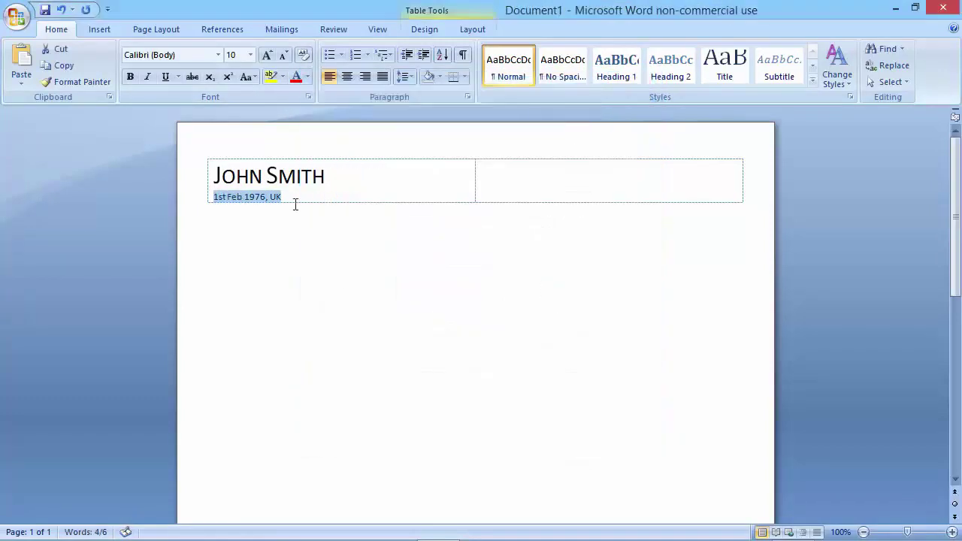
left_click(293, 197)
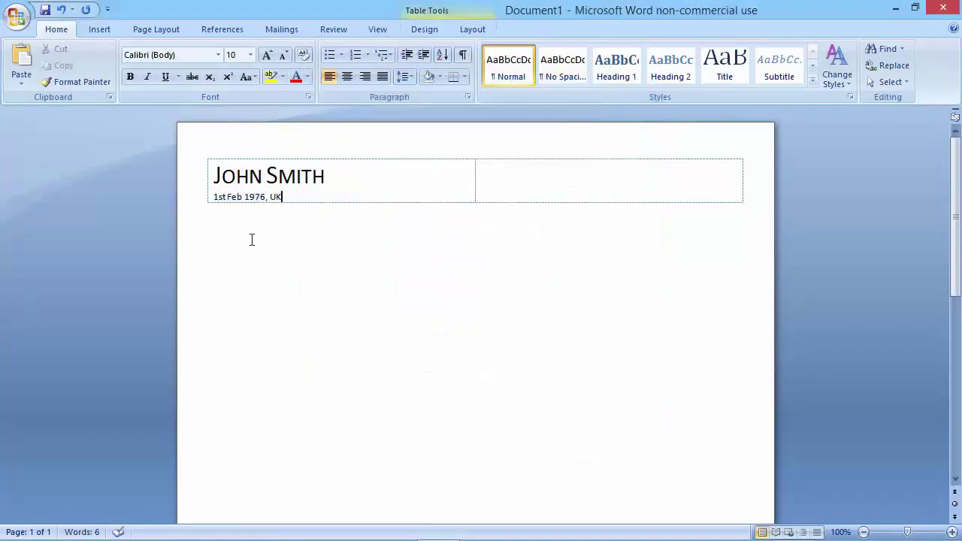
Superscript the 'st' ordinal suffix after the 1 in the date line
left_click_drag(217, 199, 224, 199)
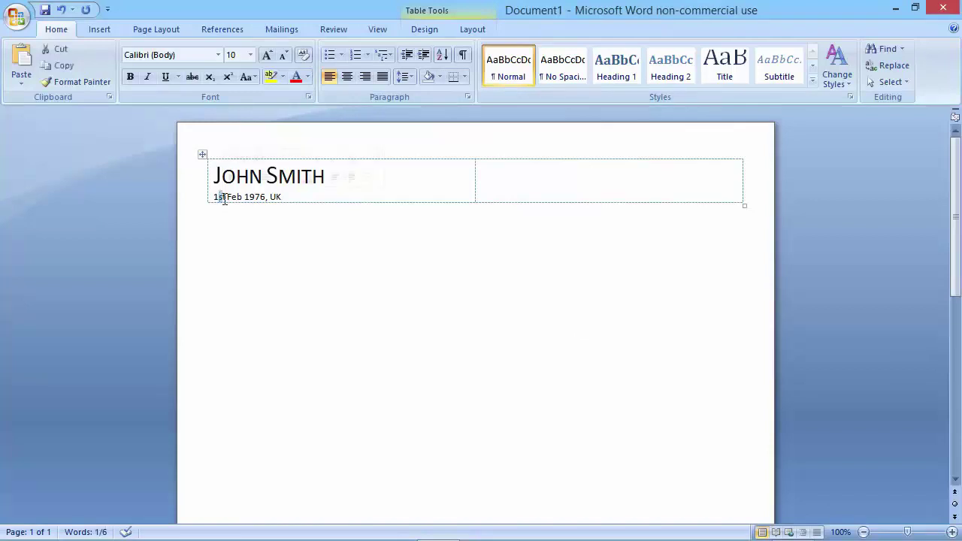
left_click(219, 197)
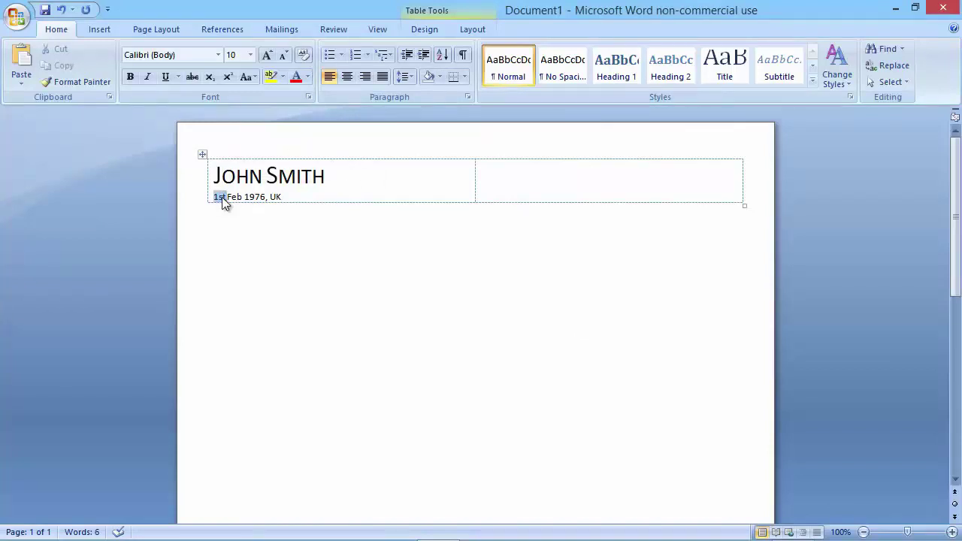
left_click(221, 196)
left_click_drag(220, 197, 224, 194)
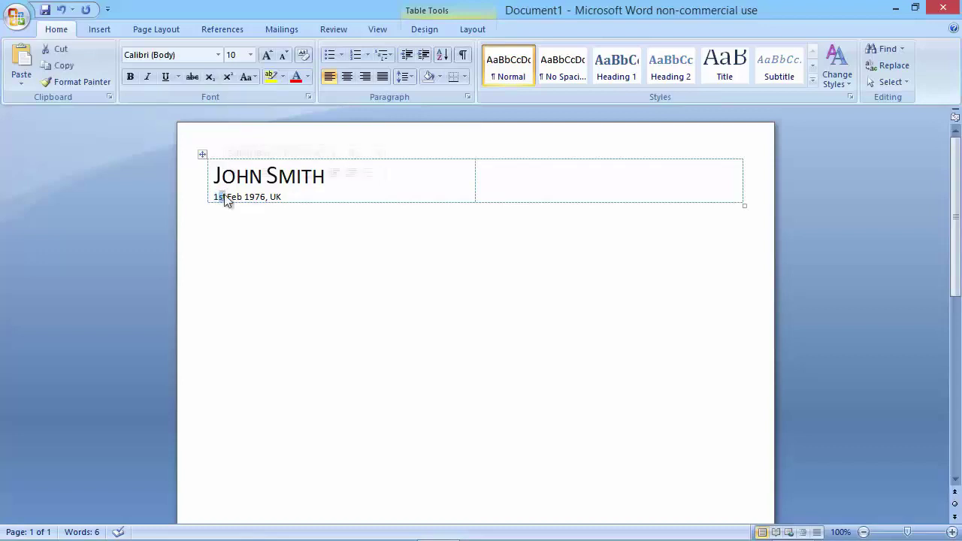
left_click(229, 78)
left_click(293, 197)
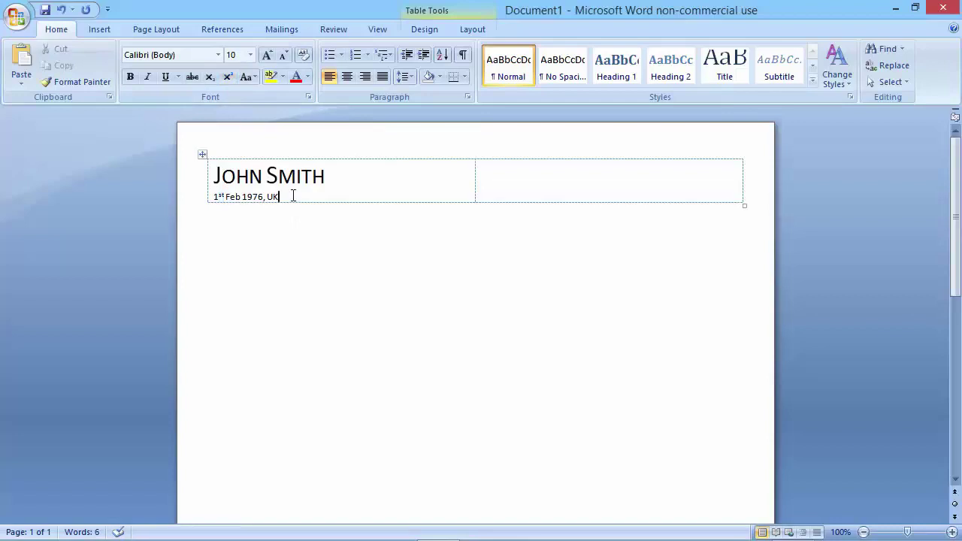
left_click(563, 181)
Insert a borderless two-column, five-row table inside the right header cell
left_click(100, 31)
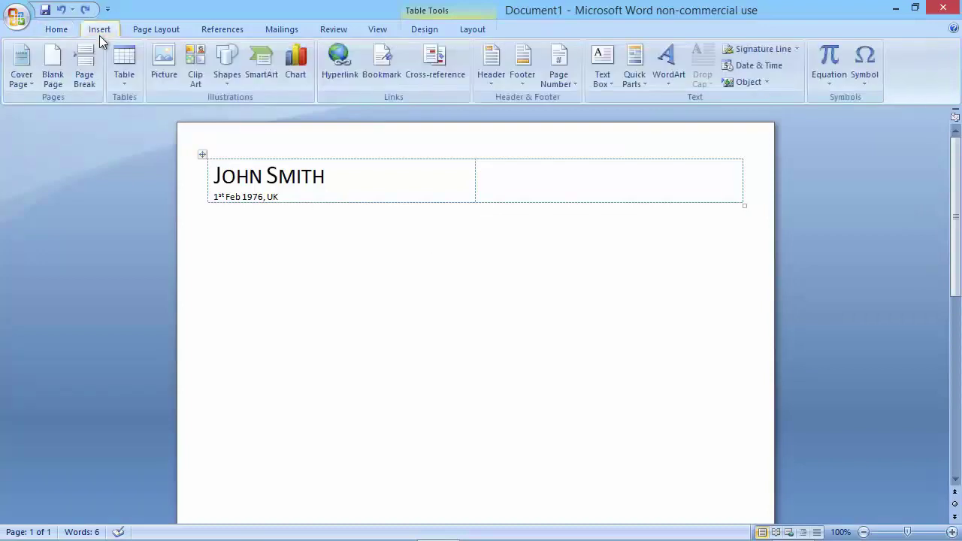
left_click(121, 71)
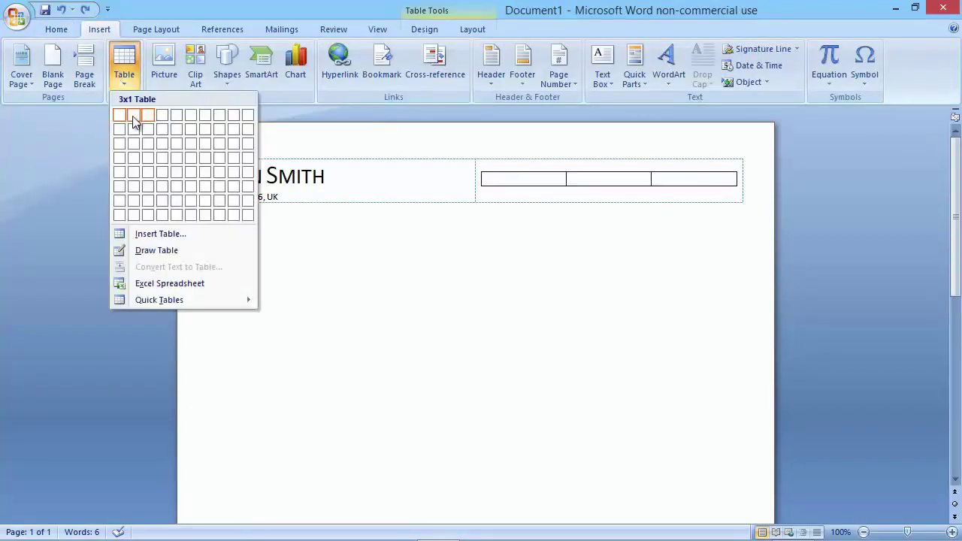
left_click(138, 172)
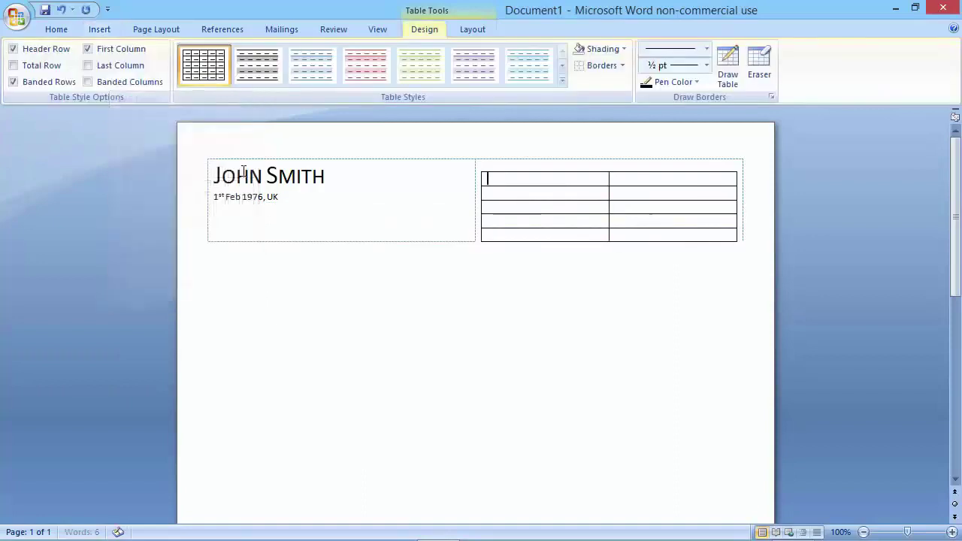
left_click(476, 167)
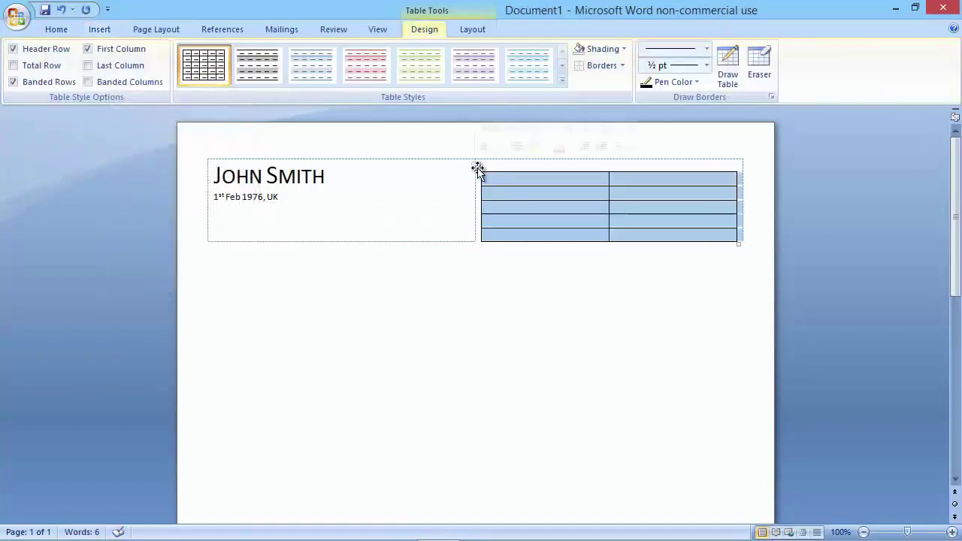
left_click(596, 69)
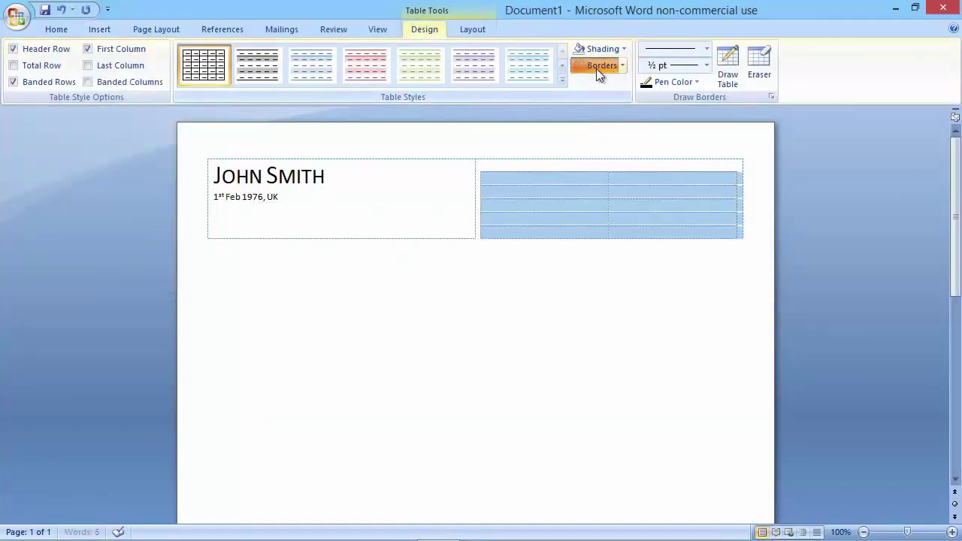
left_click(537, 178)
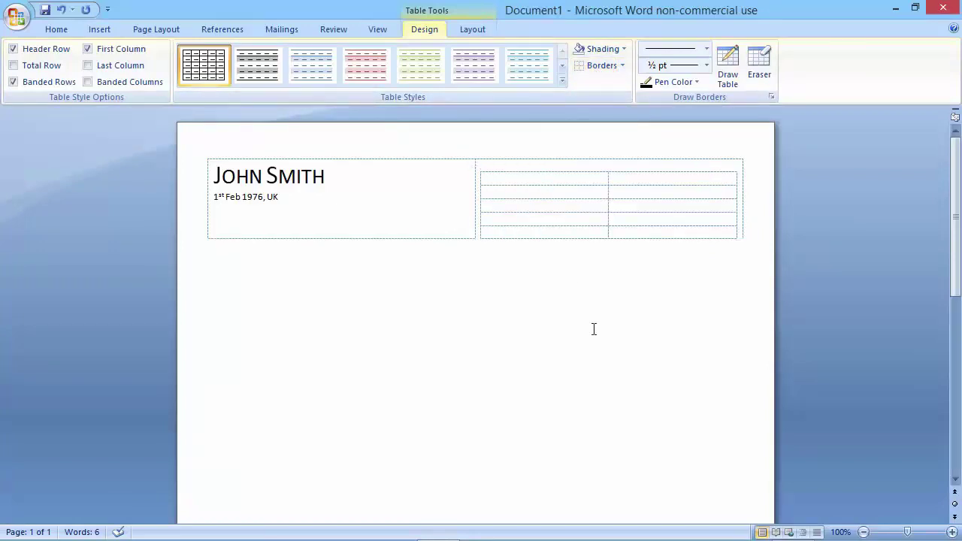
Label the first column Address:, Telephone:, Mobile: and E-mail:, then select those labels
type("Address:")
key("Down")
key("Down")
type("Telephone: ")
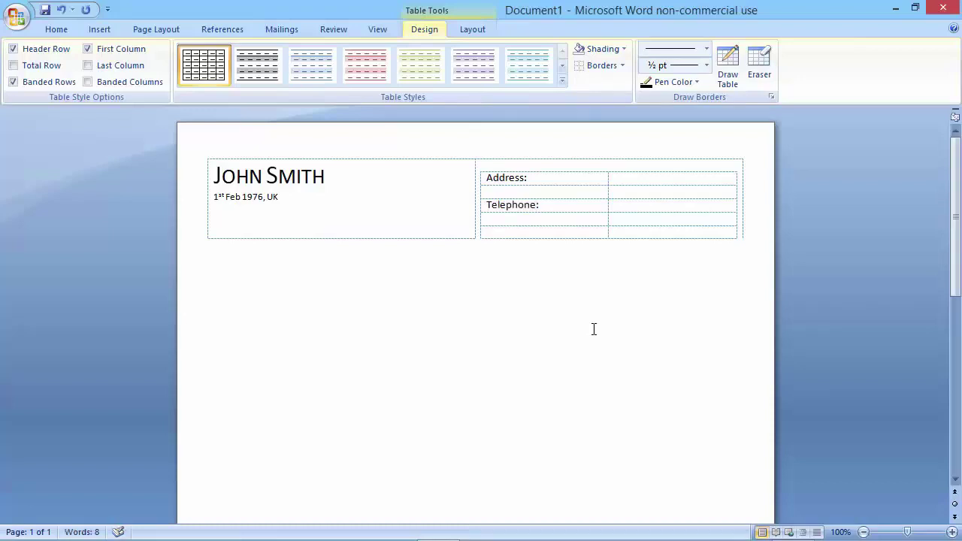
type("Mobile:")
key("Down")
type("E-mail:")
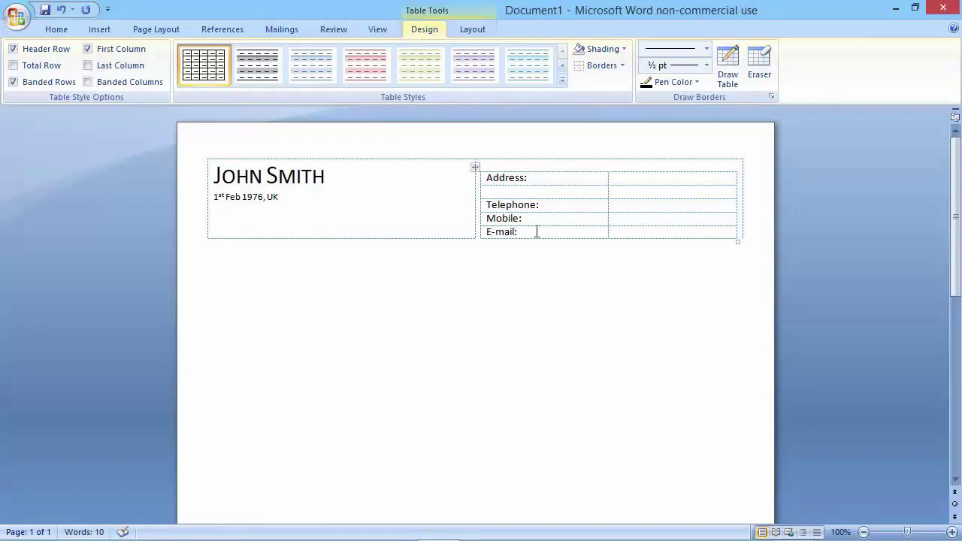
left_click_drag(537, 231, 508, 180)
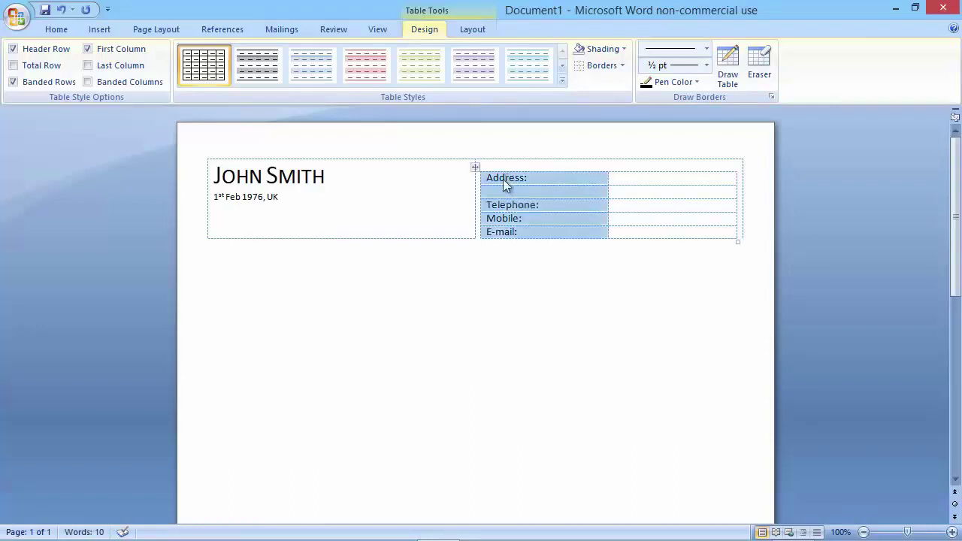
left_click(57, 29)
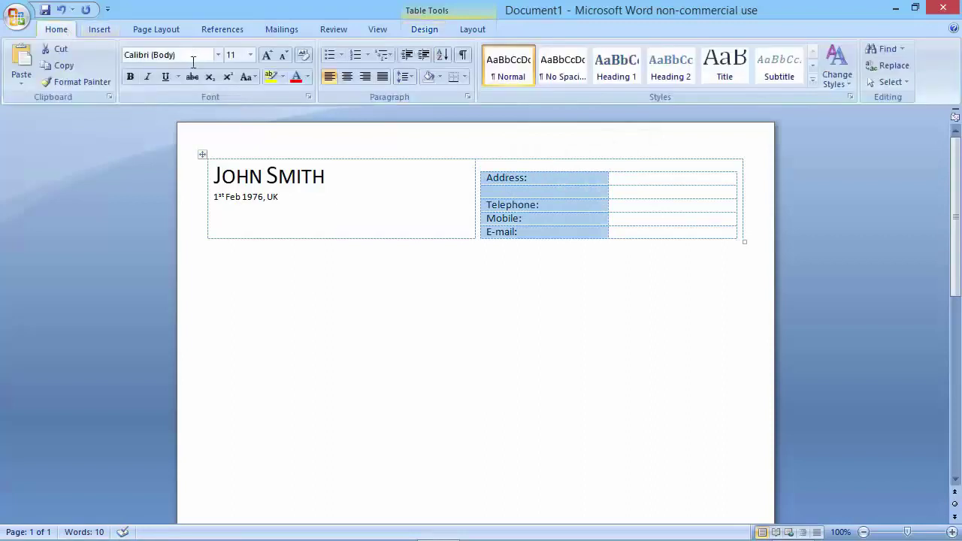
Right-align the labels and enter the postal address beside Address:
left_click(366, 75)
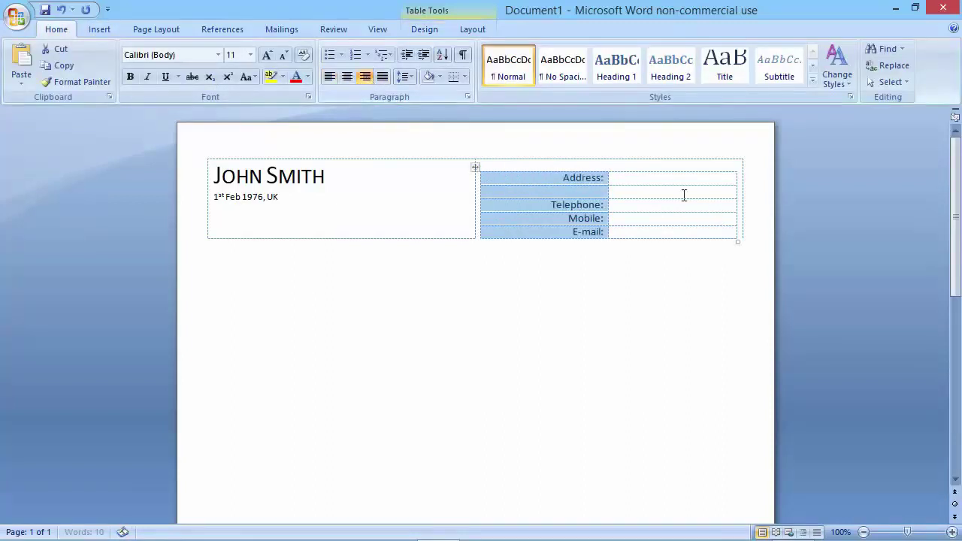
left_click(666, 178)
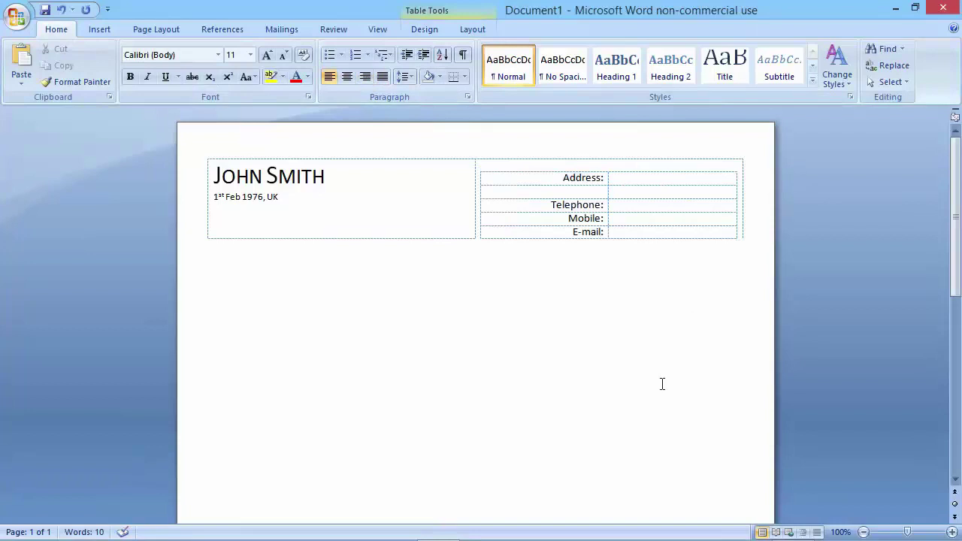
type("Wandsworth High")
key("BackSpace")
type("St ")
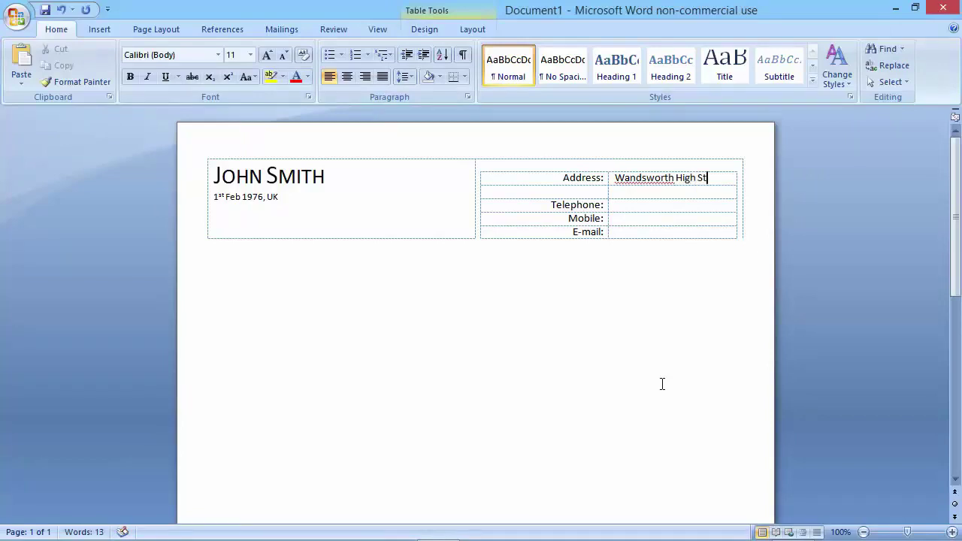
type("London SW6 1EE")
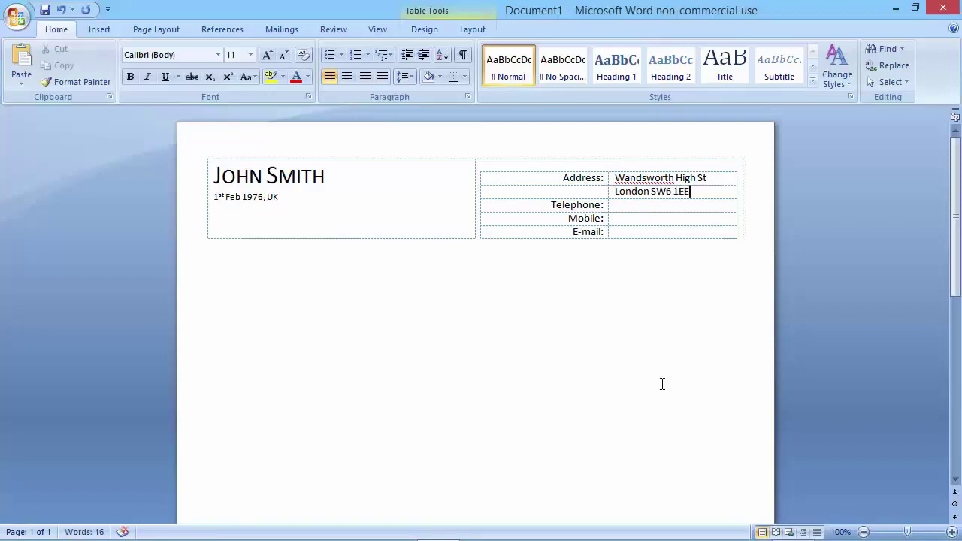
Enter the telephone and mobile numbers in their value cells
left_click(646, 204)
type("(01234) 4567 8912")
key("Down")
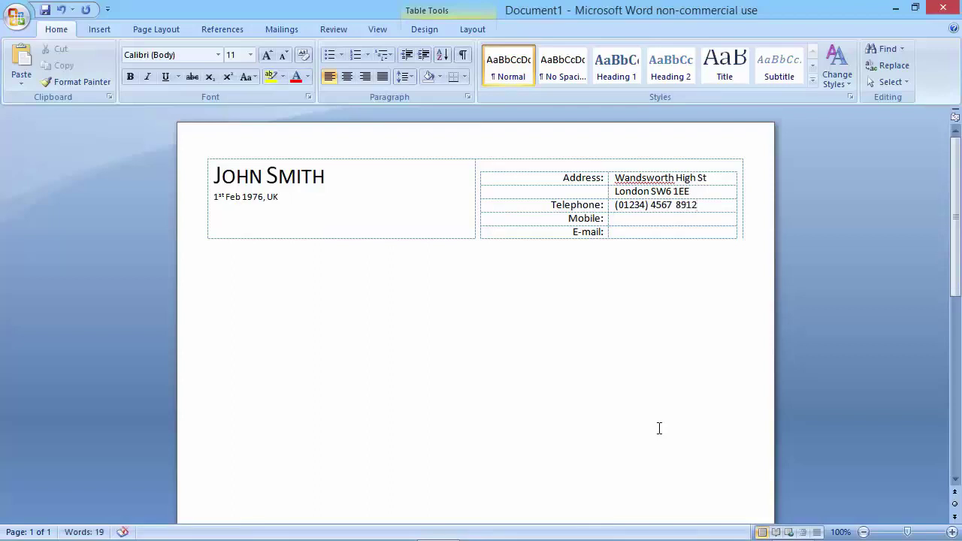
type("07989 1234567 7")
key("BackSpace")
key("BackSpace")
type("78")
Enter the e-mail address and undo its automatic capitalisation
key("Down")
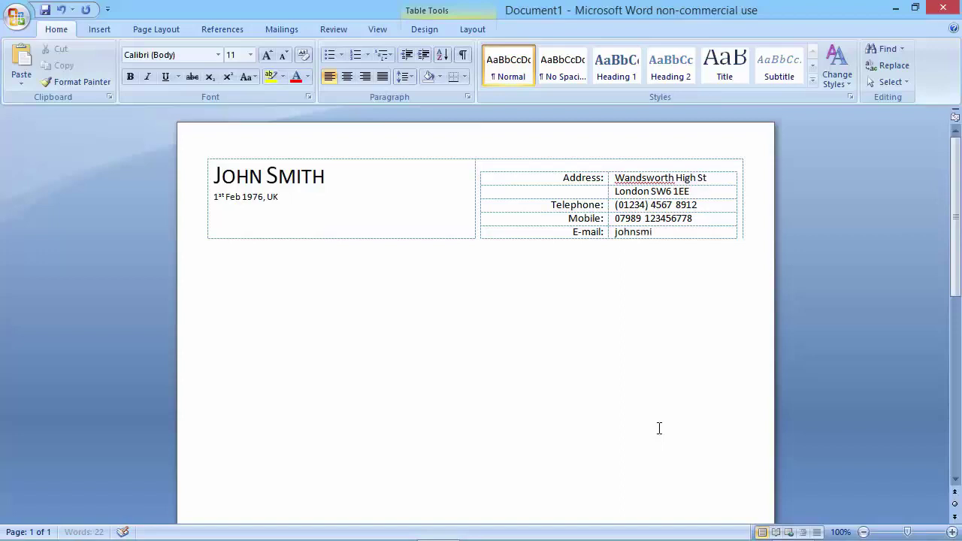
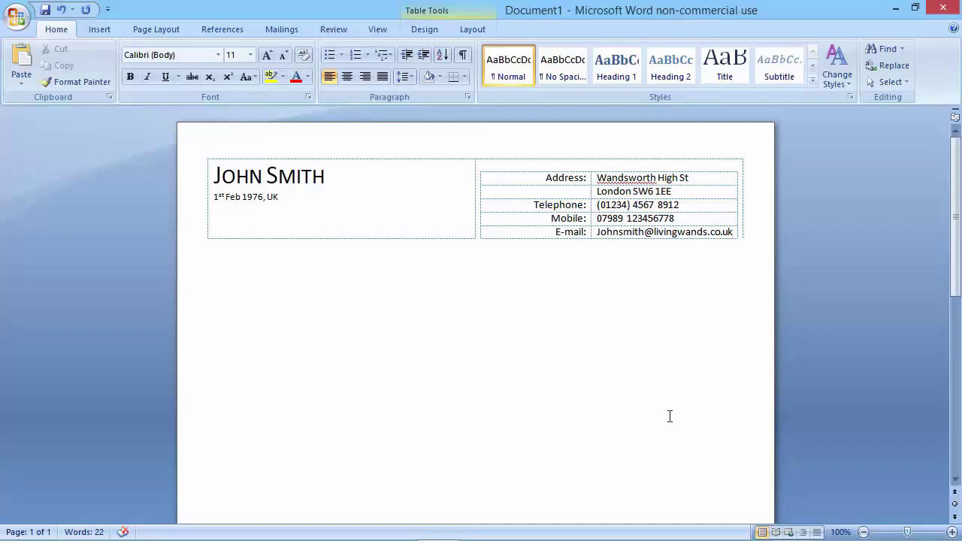
mouse_move(621, 227)
key("ctrl+z")
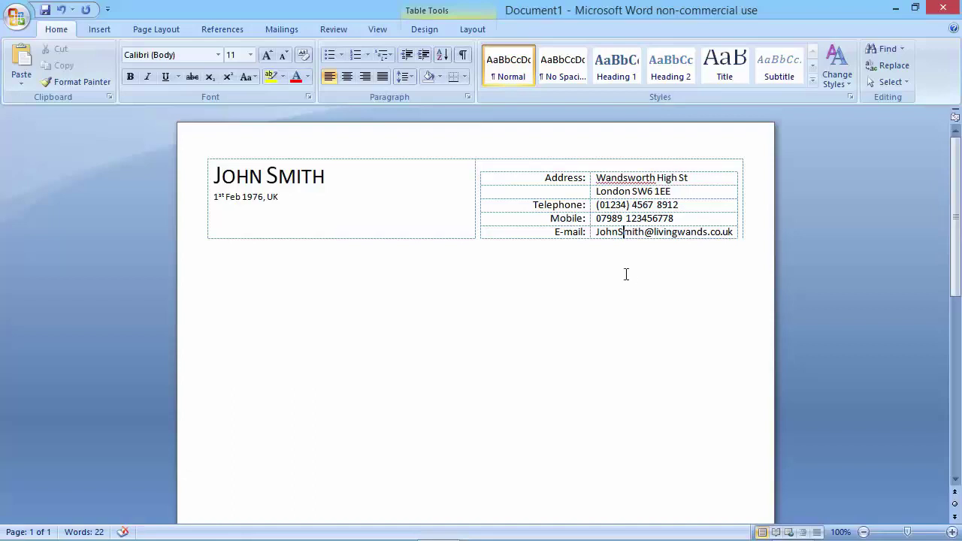
Move the caret to the empty line below the header table
left_click(216, 250)
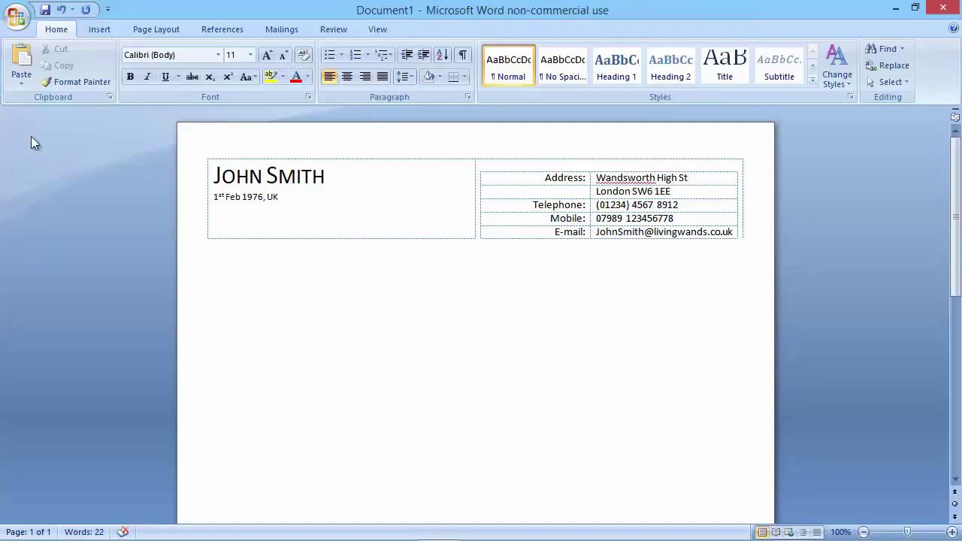
Insert a single-cell table below the header table and select it
left_click(105, 29)
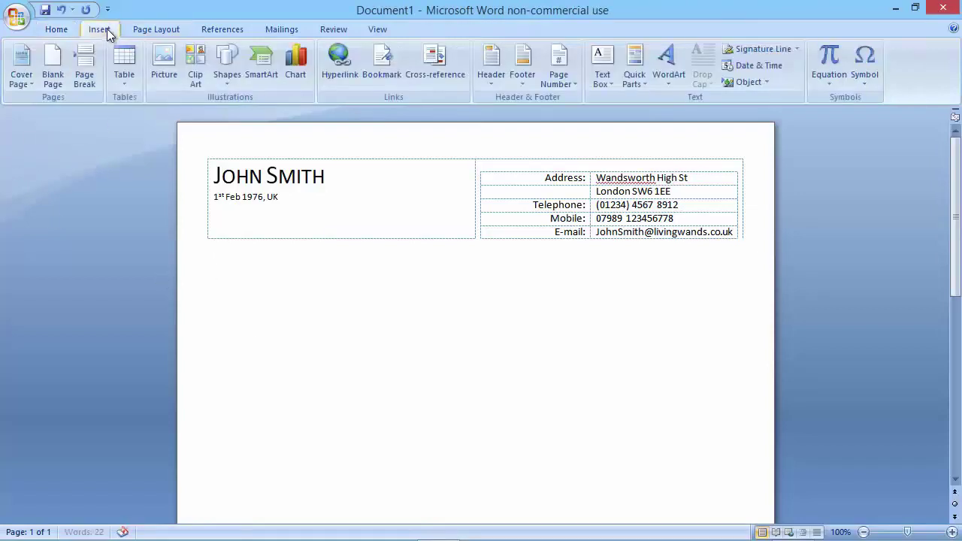
left_click(120, 78)
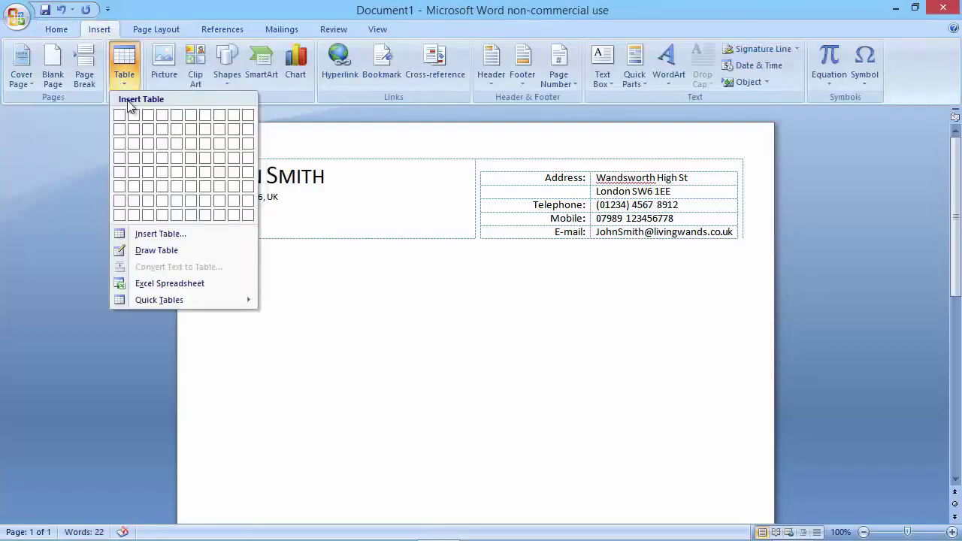
left_click(119, 115)
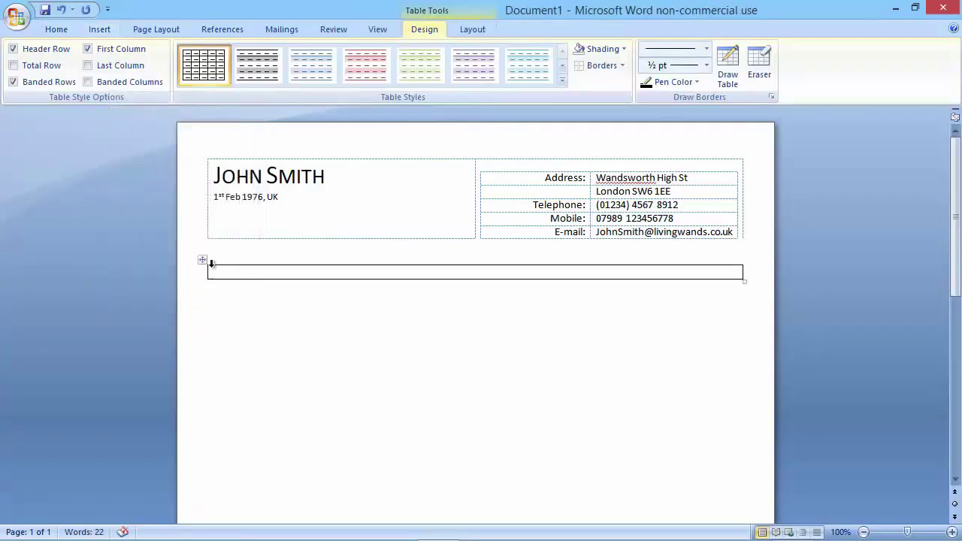
left_click(206, 261)
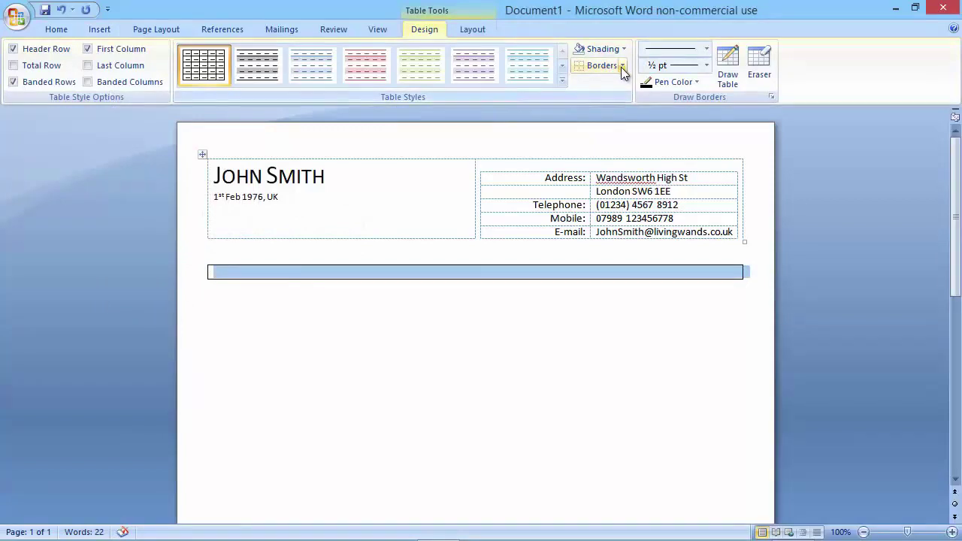
Toggle the one-cell table's left and right borders, leaving the caret inside
left_click(621, 67)
left_click(610, 116)
left_click(622, 65)
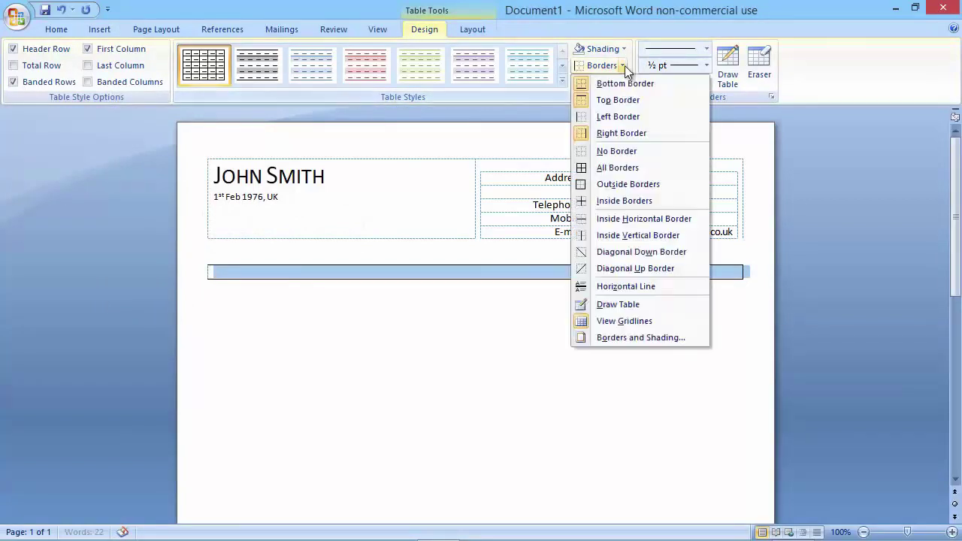
left_click(613, 131)
left_click(387, 273)
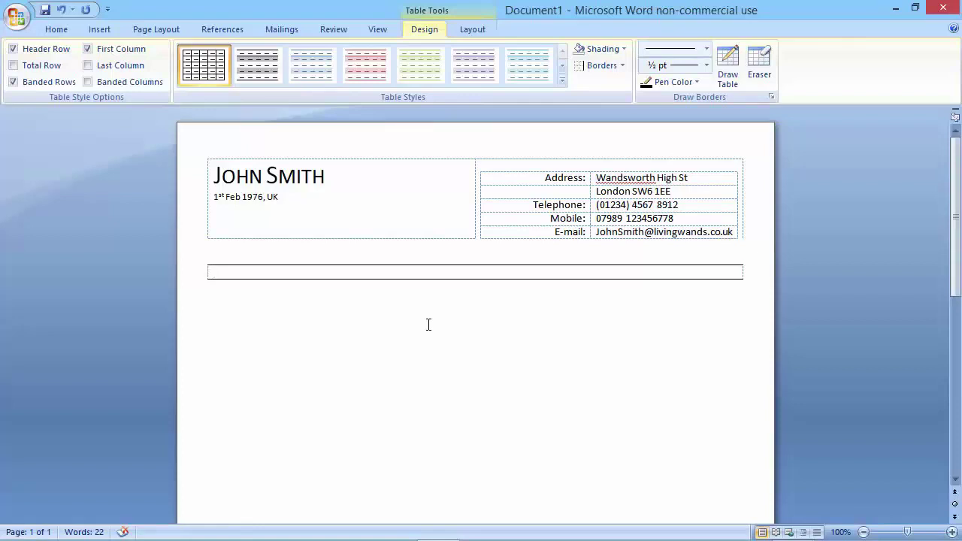
Type the profile paragraph from 'Computer engineer with over 15 years…' to 'challenging and reward.'
type("Computer en")
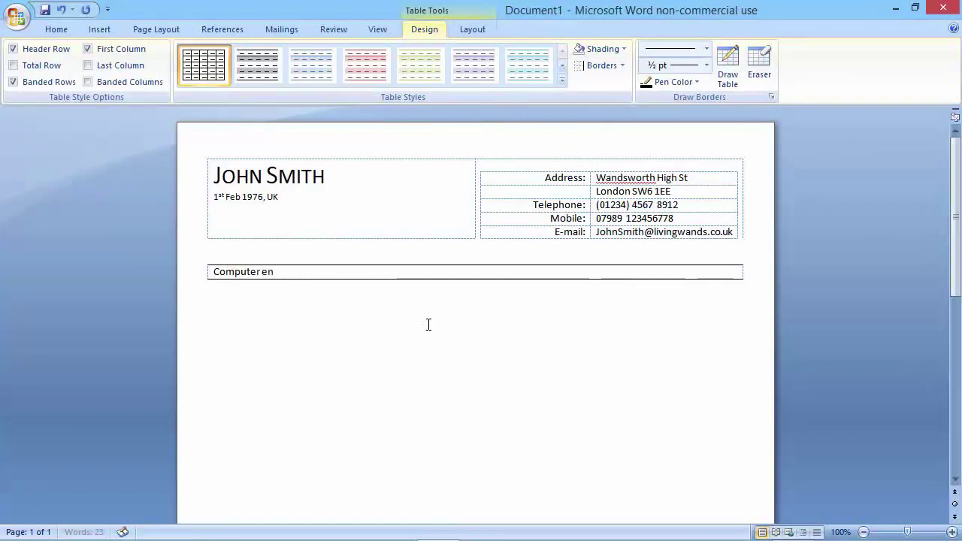
type("gineer wi")
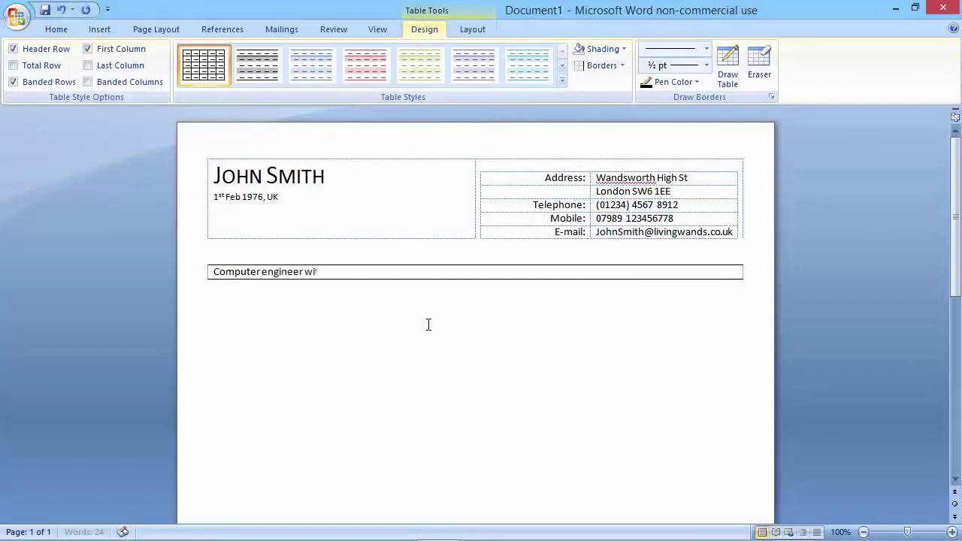
type("th over 15 years of web ")
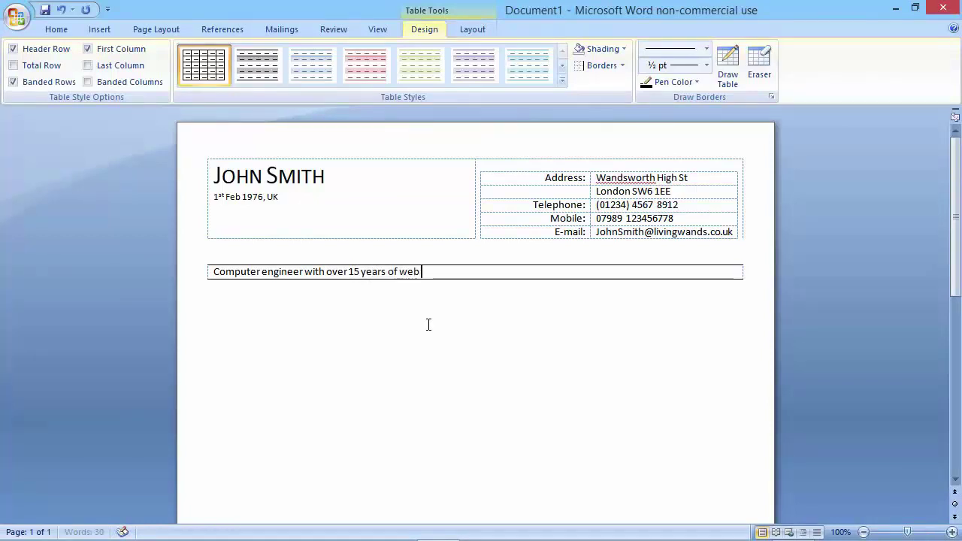
type("developme")
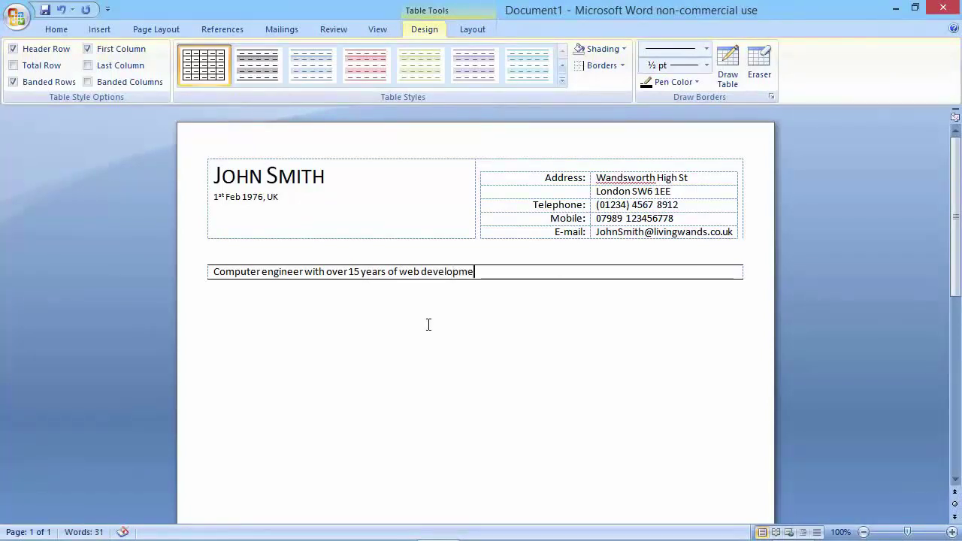
type("nt  e")
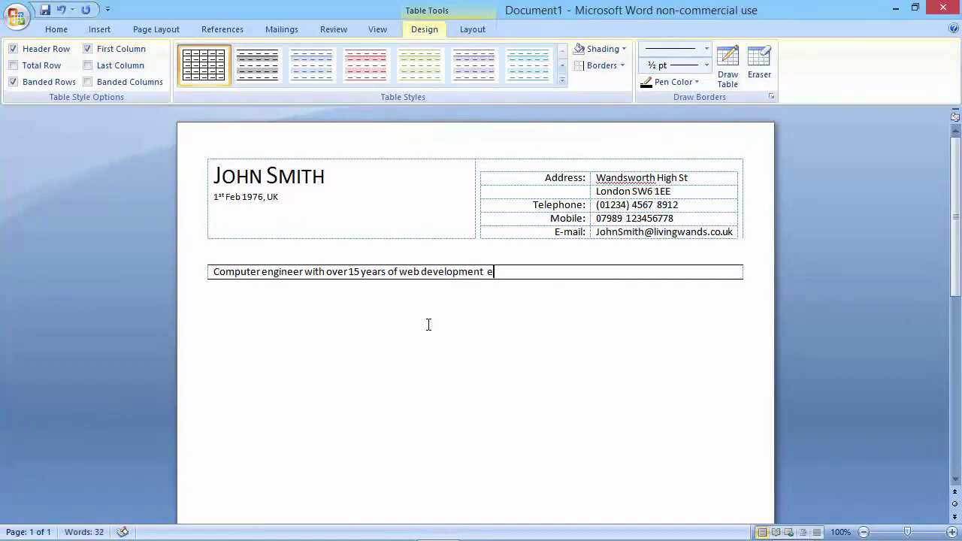
type("xperience")
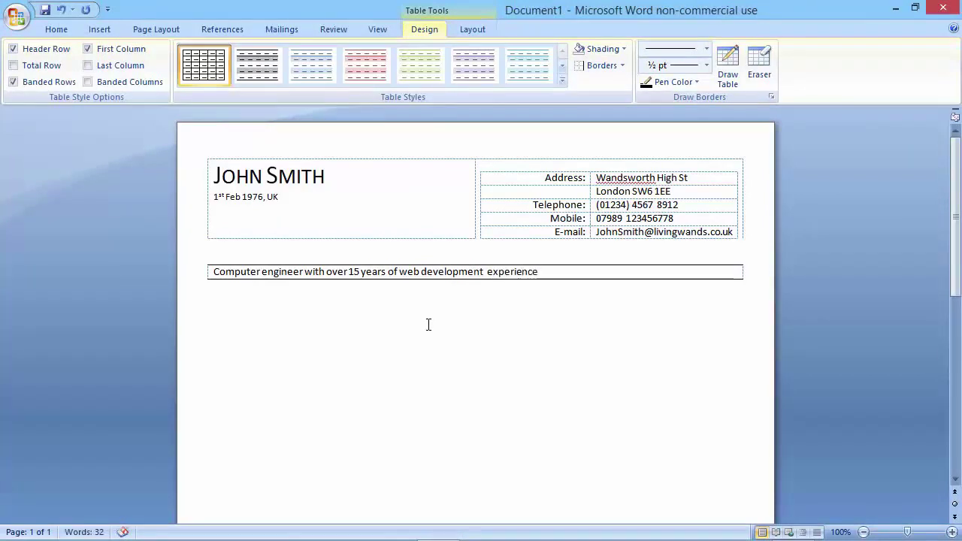
type(", both technically focused and customer oriena")
key("BackSpace")
type("tated.")
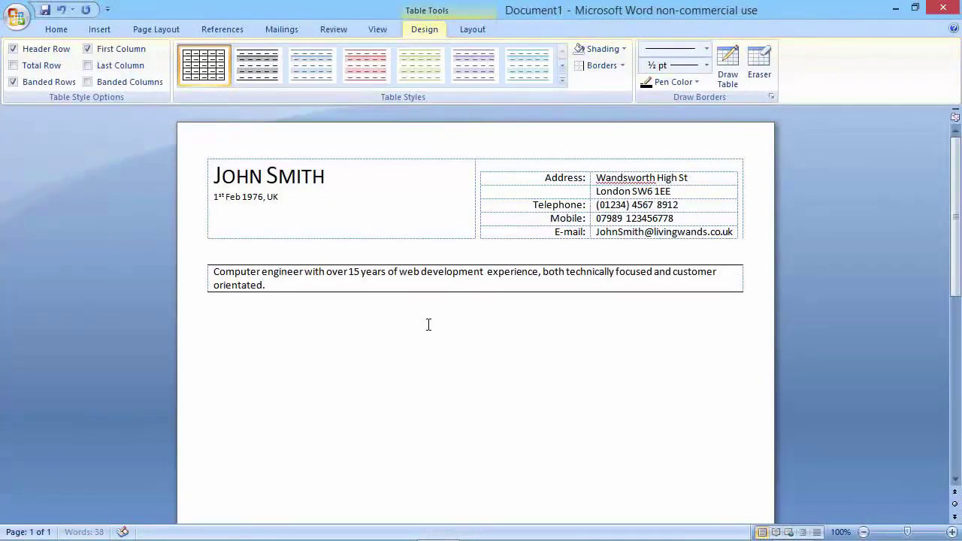
type(" I am looking for a car")
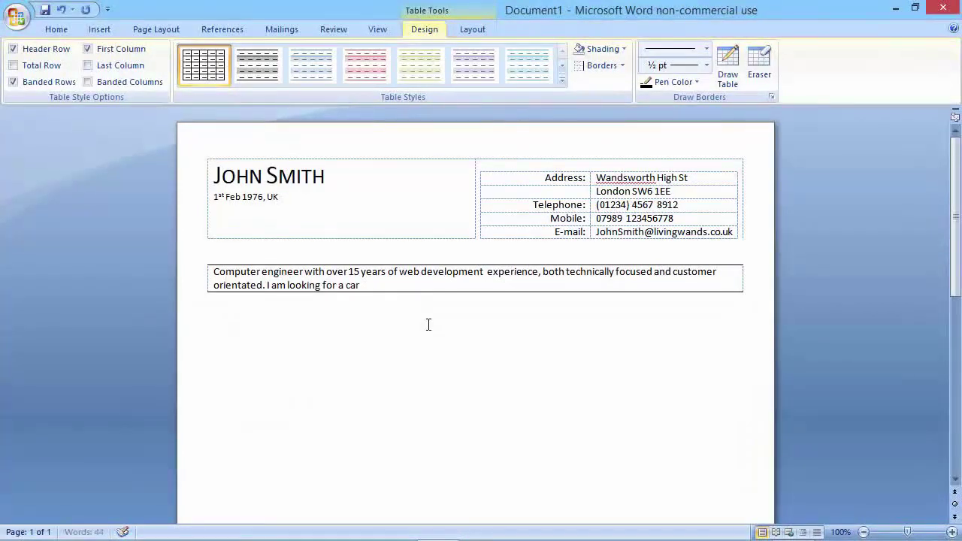
type("eer that is both ch")
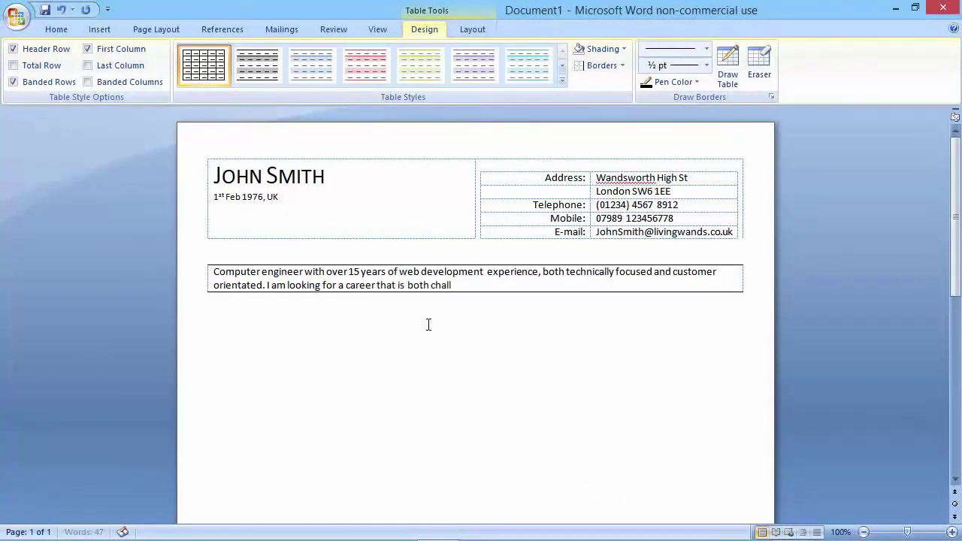
type("allengin a")
key("BackSpace")
key("BackSpace")
type("g and reward.")
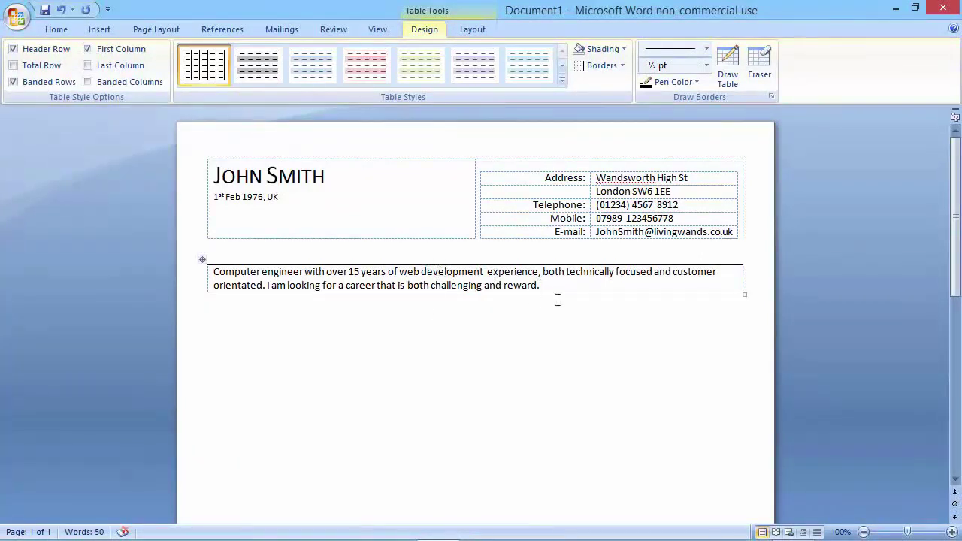
Grow the selected summary text to 12 pt and make it bold
left_click_drag(558, 285, 223, 279)
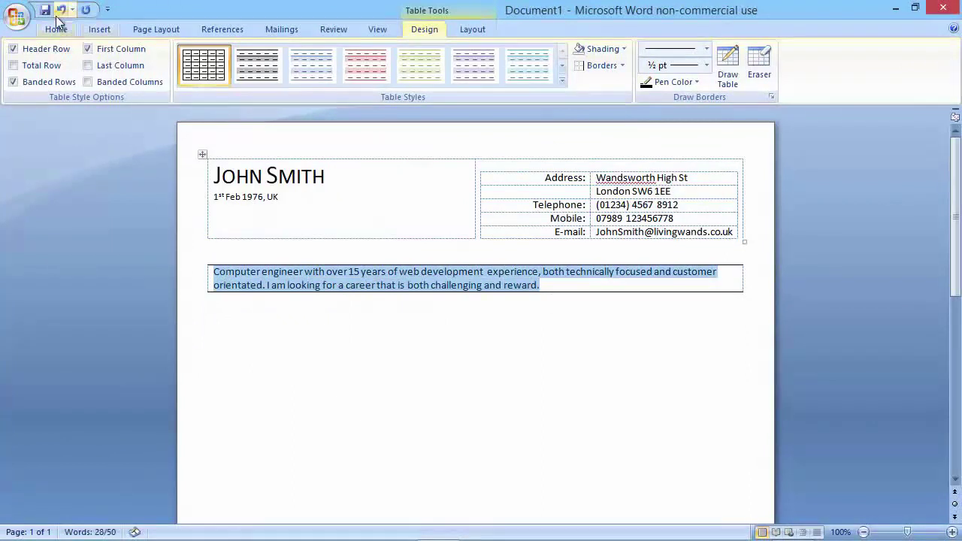
left_click(57, 29)
left_click(268, 59)
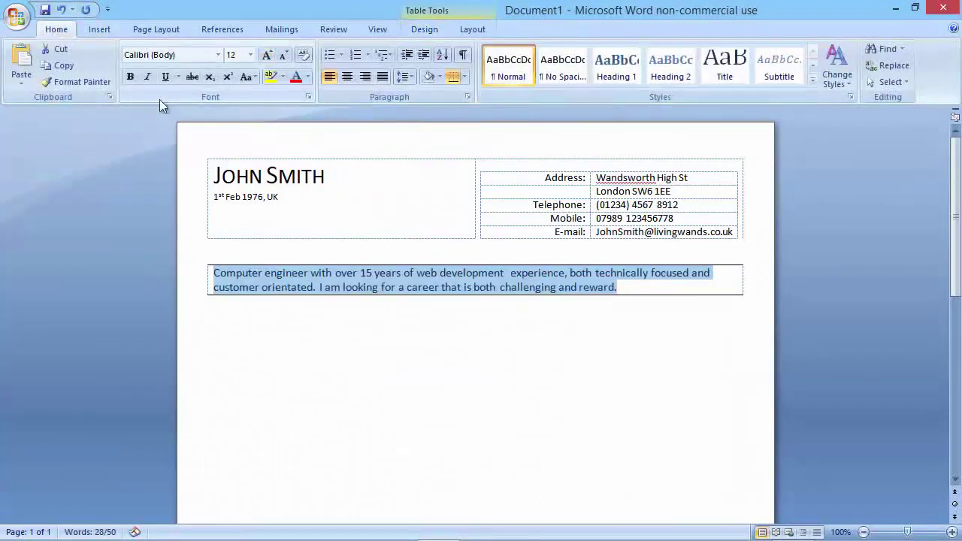
left_click(130, 77)
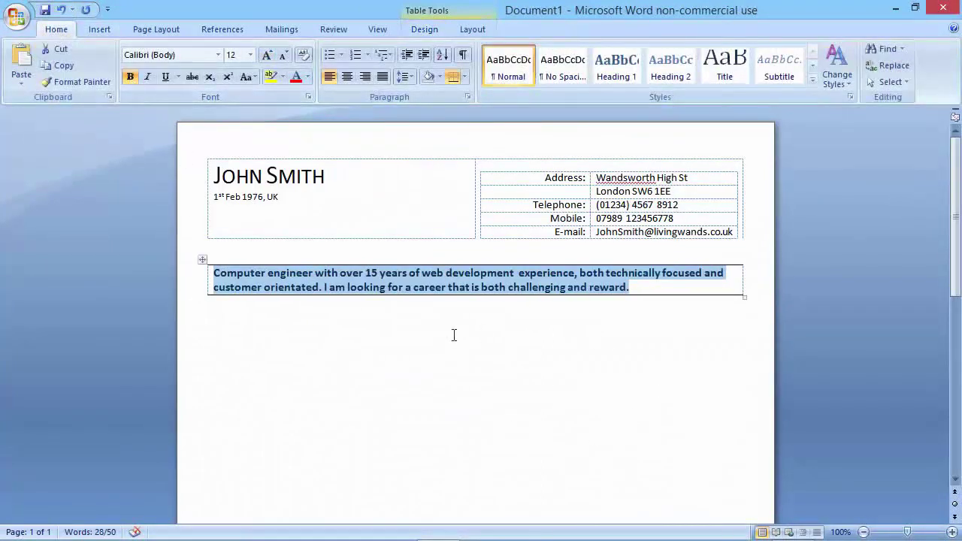
left_click(375, 323)
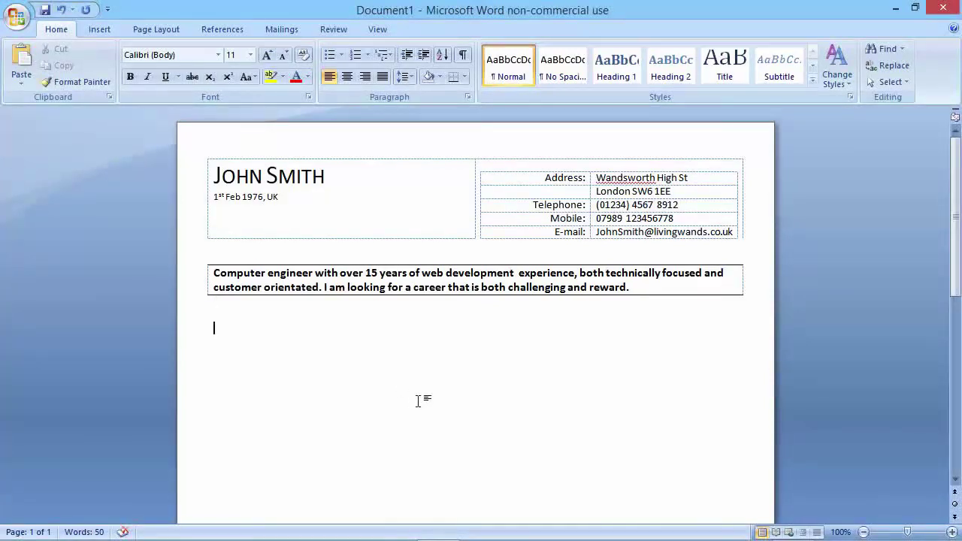
Type the EMPLOYMENT DETAILS heading in bold and add an empty line below it
type("EMPLOYMENT")
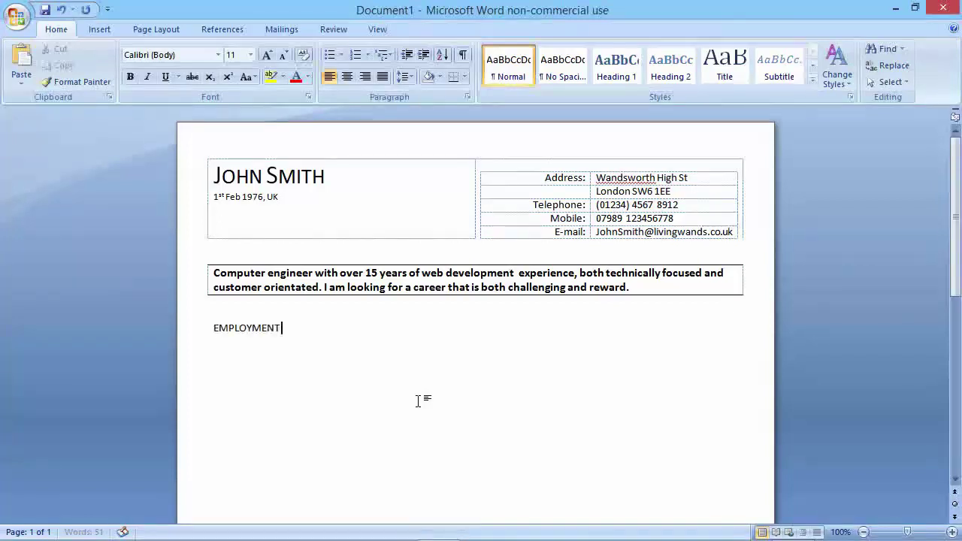
type(" DETAILS")
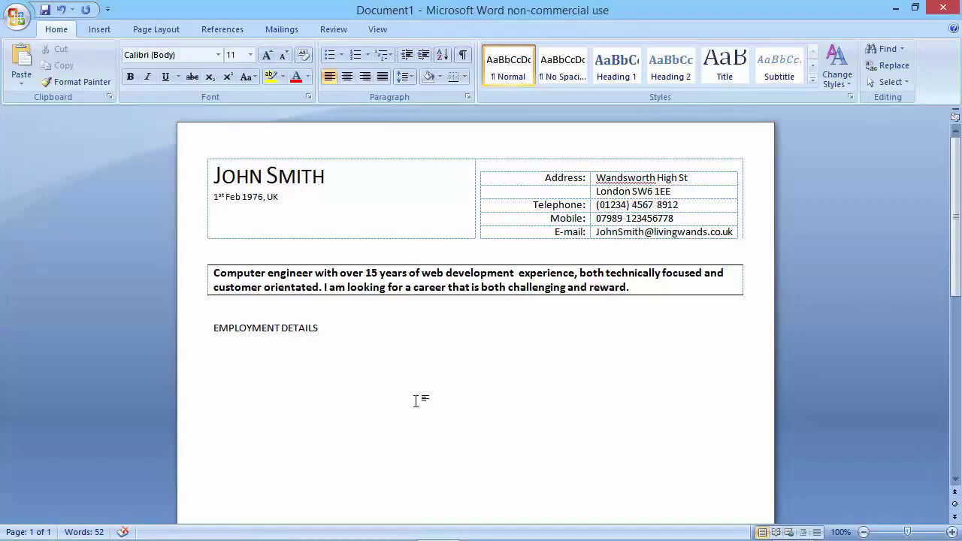
triple_click(297, 331)
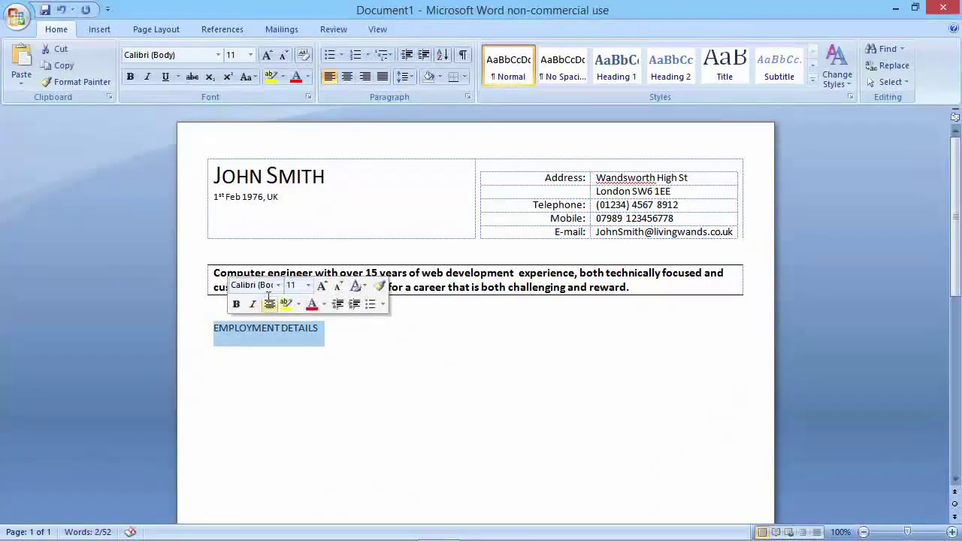
key("ctrl+b")
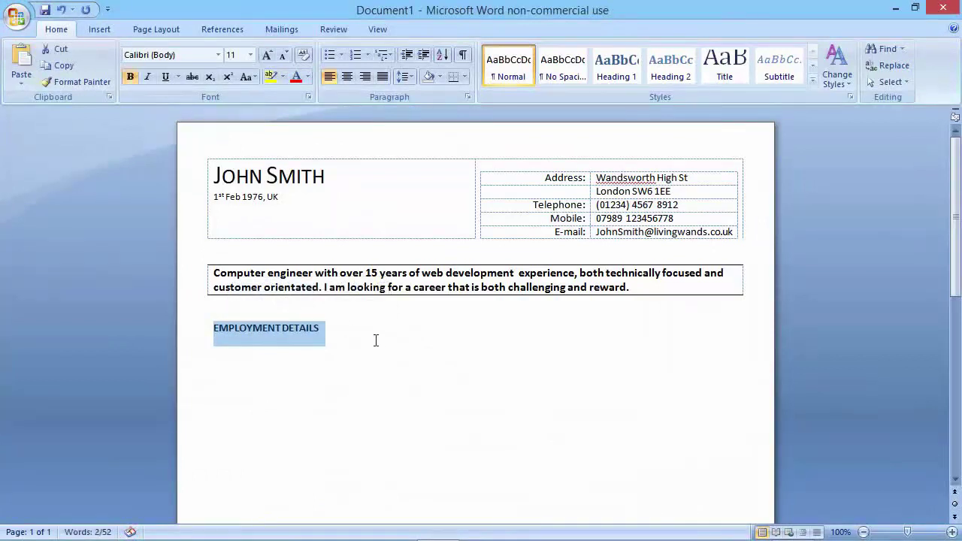
left_click(341, 328)
key("Return")
key("Return")
key("Return")
key("Return")
key("Return")
key("Return")
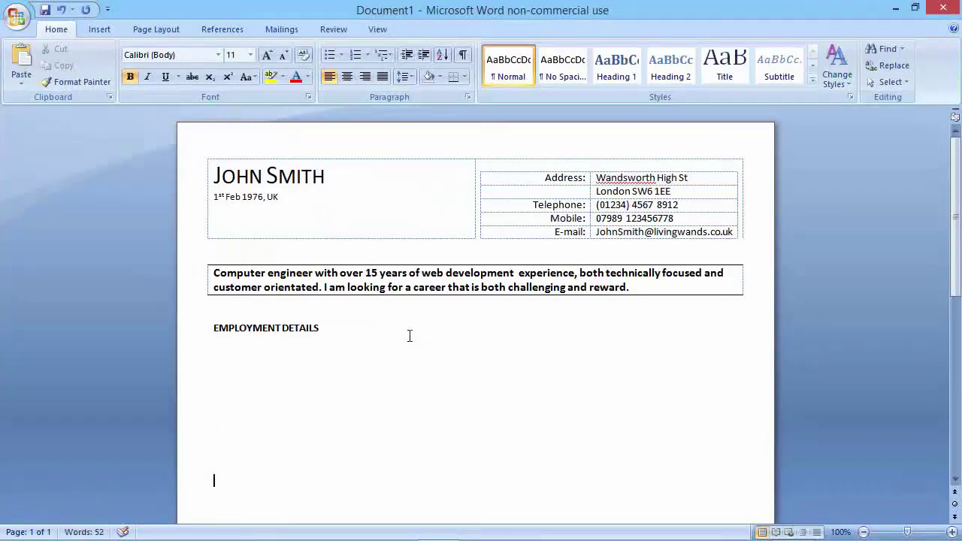
Give the EMPLOYMENT DETAILS heading a bottom border and a 14 pt font size
left_click(325, 328)
left_click(454, 79)
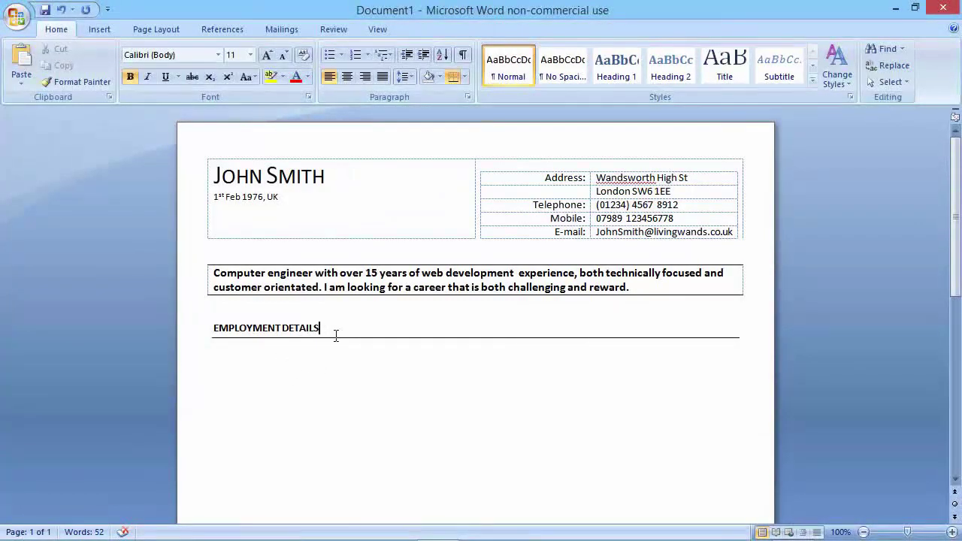
triple_click(246, 331)
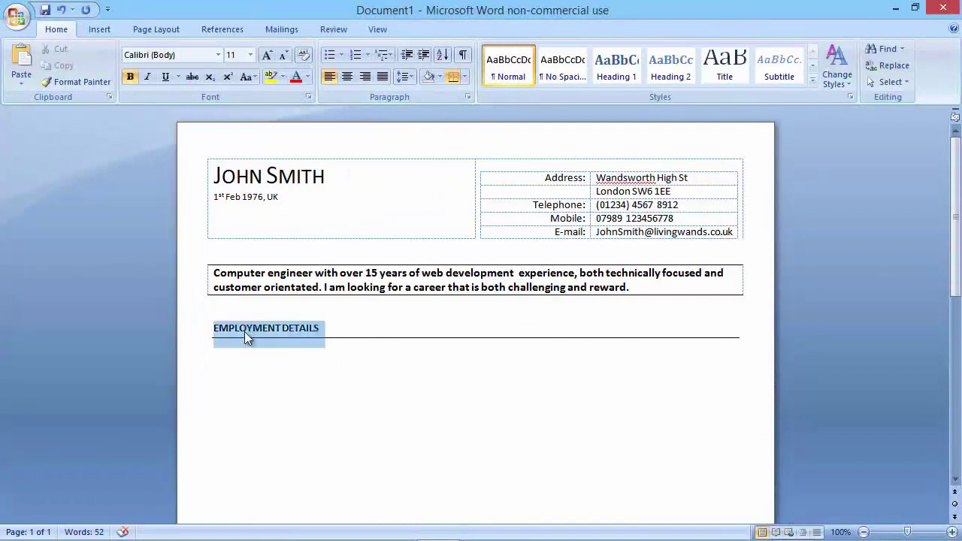
left_click(250, 55)
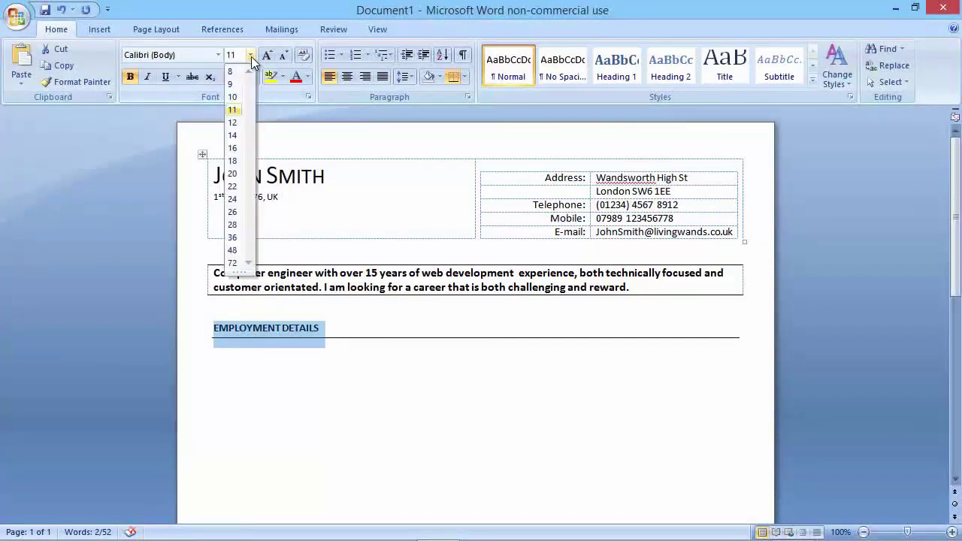
left_click(232, 133)
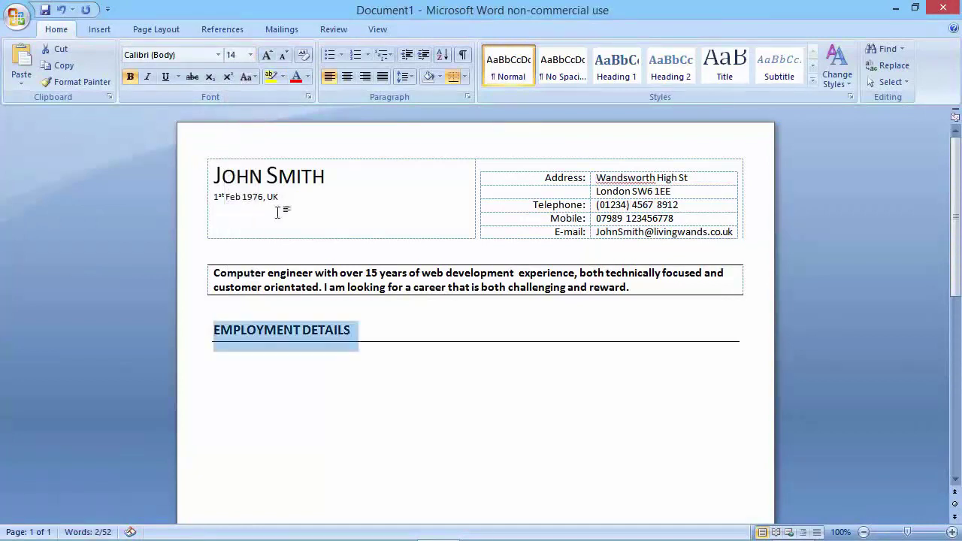
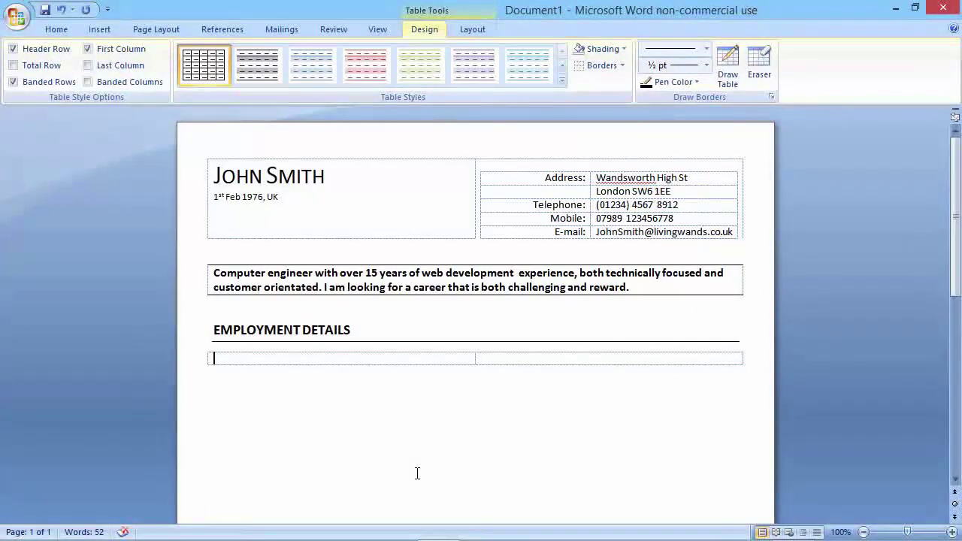
Type 'RoadToTheWeb Ltd' and 'Job Title: Senior Web Developer' on two lines, fixing the typo
type("RoadToTheWe")
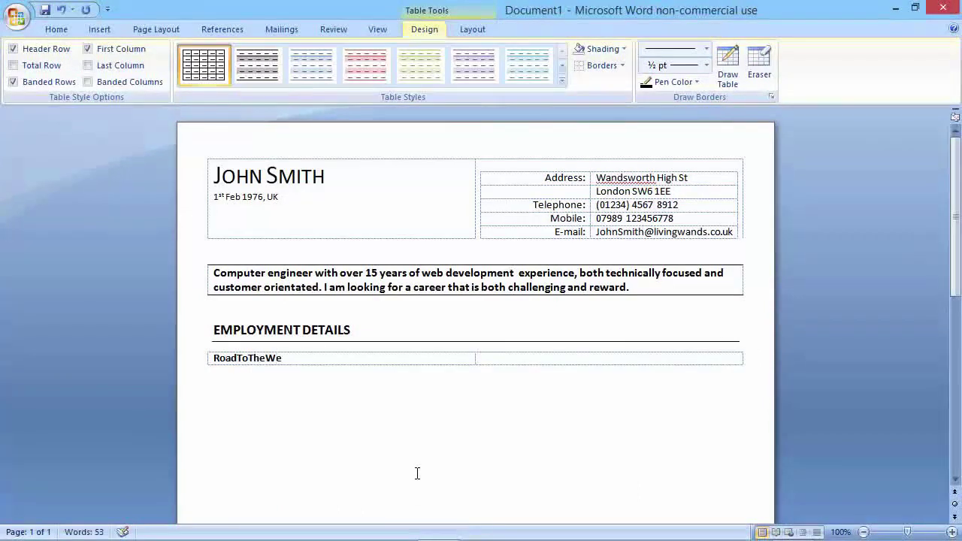
type("b Ltd")
key("Return")
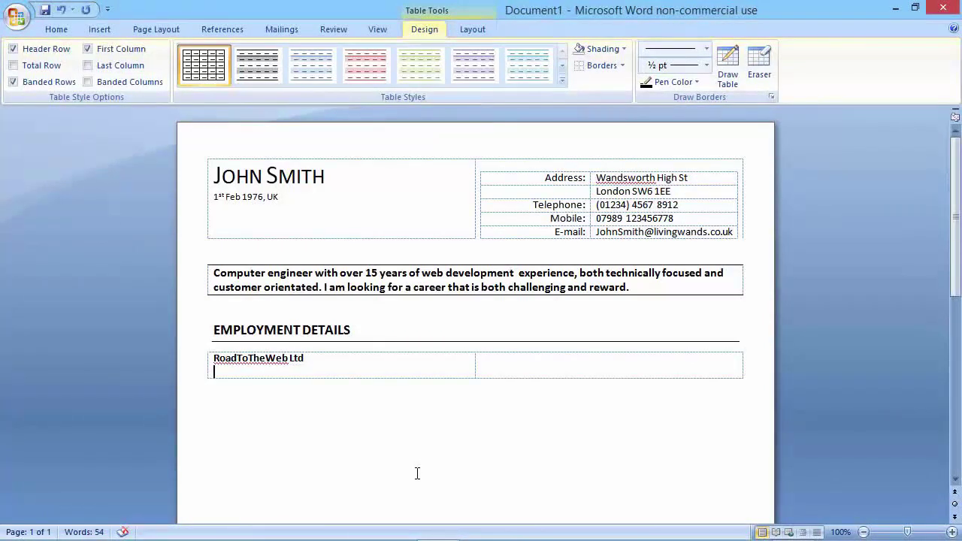
type("Job Title")
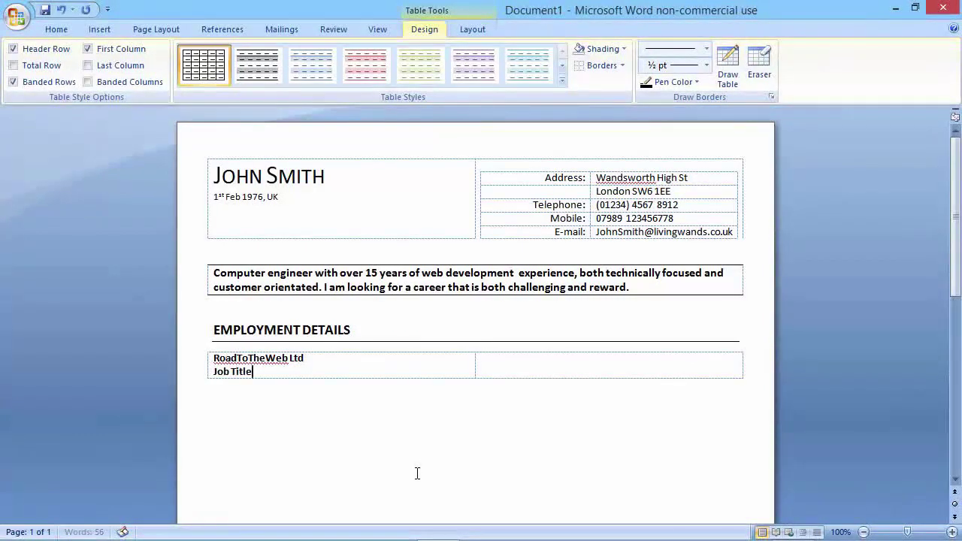
type(": Senioer Web Developer")
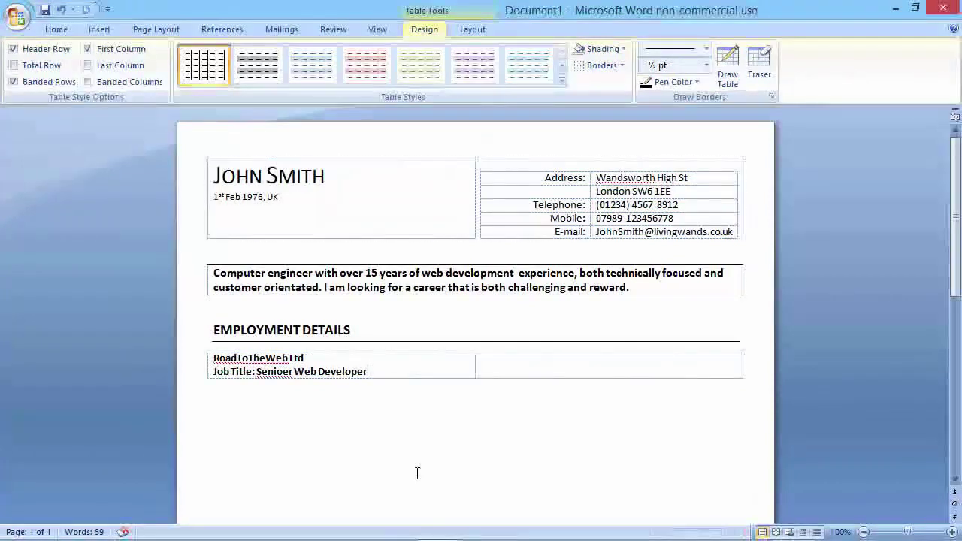
key("Left")
key("Left")
key("Left")
key("Left")
key("Left")
key("Left")
key("Left")
key("Left")
key("Left")
key("Left")
key("Left")
key("Left")
key("Left")
key("Left")
key("Left")
key("Left")
key("Left")
key("Left")
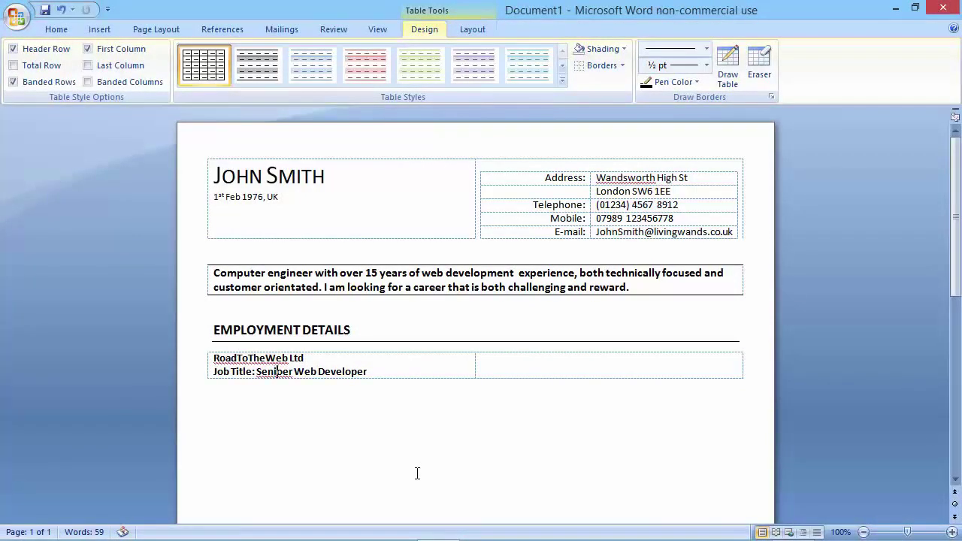
key("Delete")
Make both cell lines regular weight, undoing a trial bold on 'Job Title:'
left_click(374, 372)
key("shift+Up")
key("shift+Home")
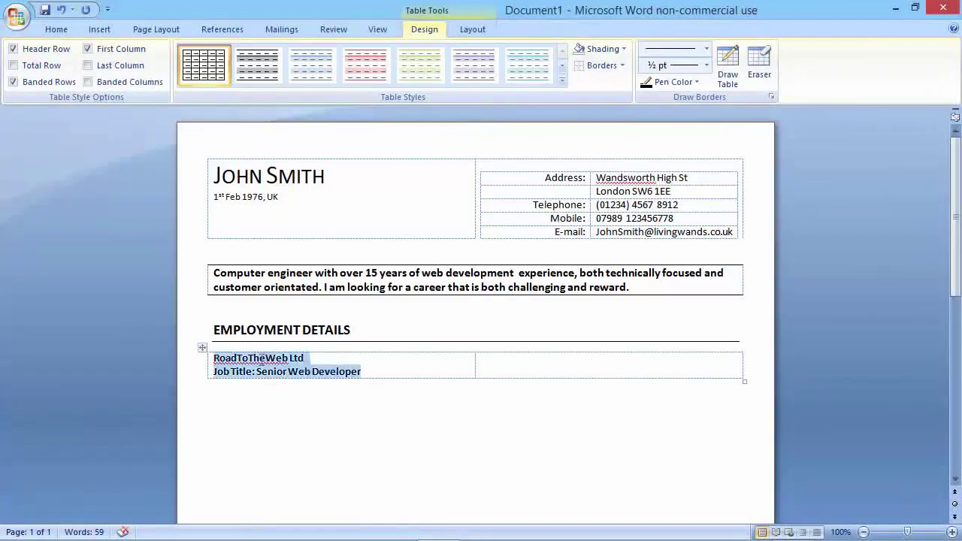
key("ctrl+b")
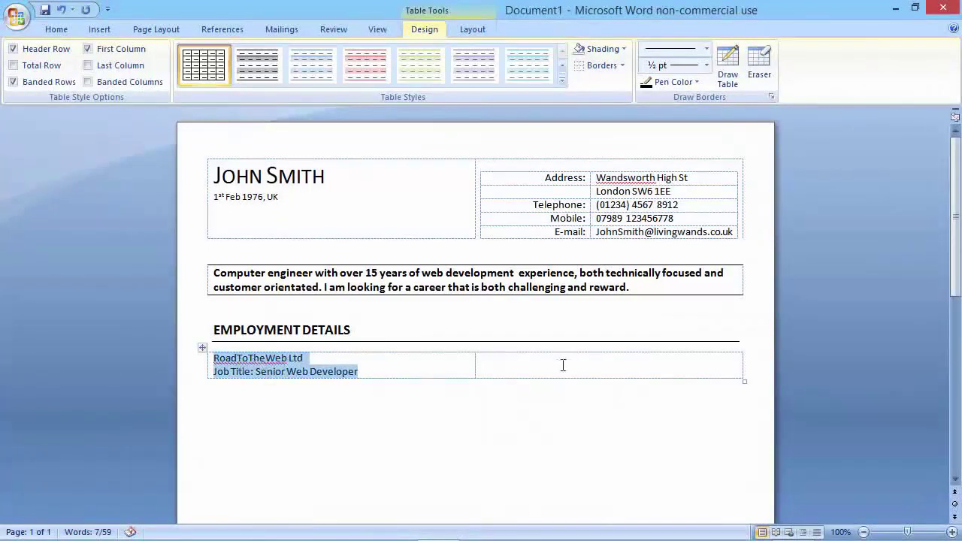
key("Right")
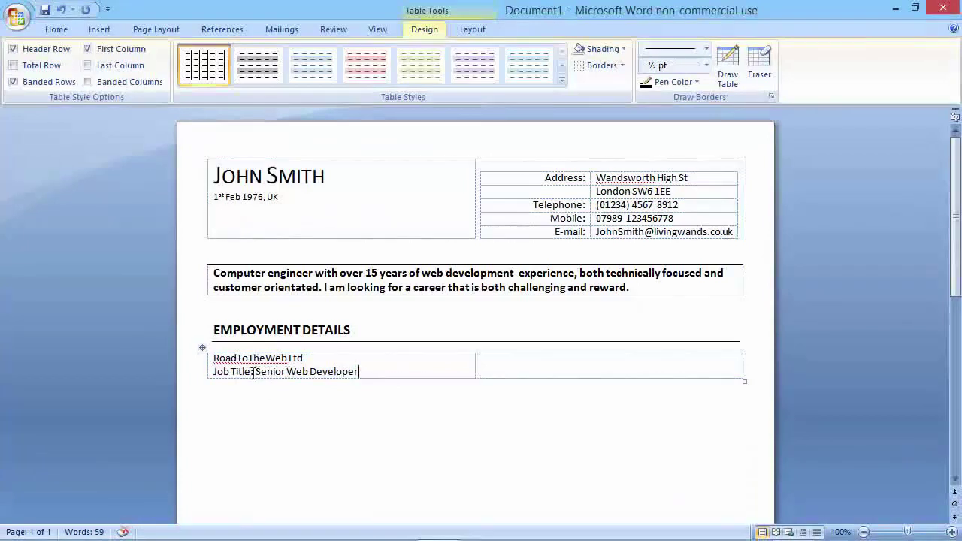
left_click_drag(253, 372, 214, 371)
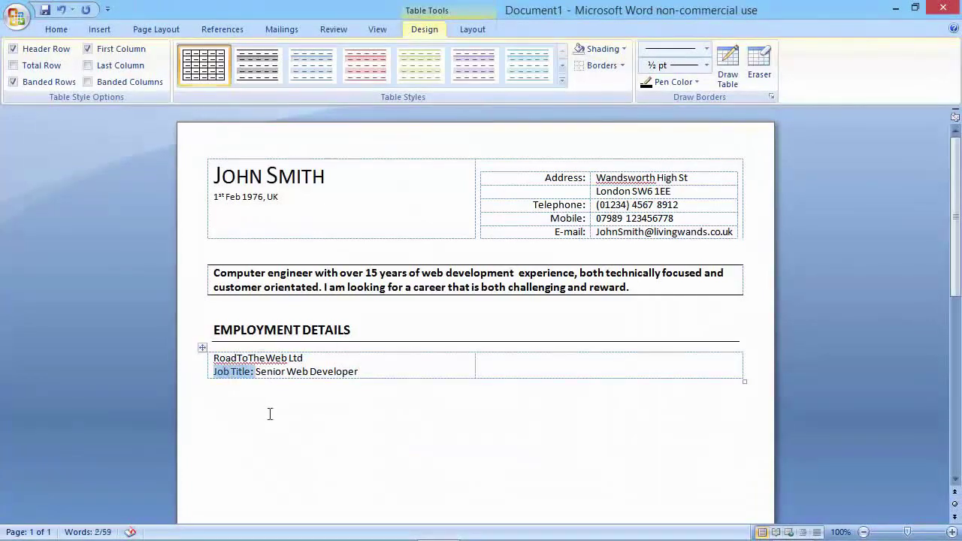
key("ctrl+b")
left_click(365, 371)
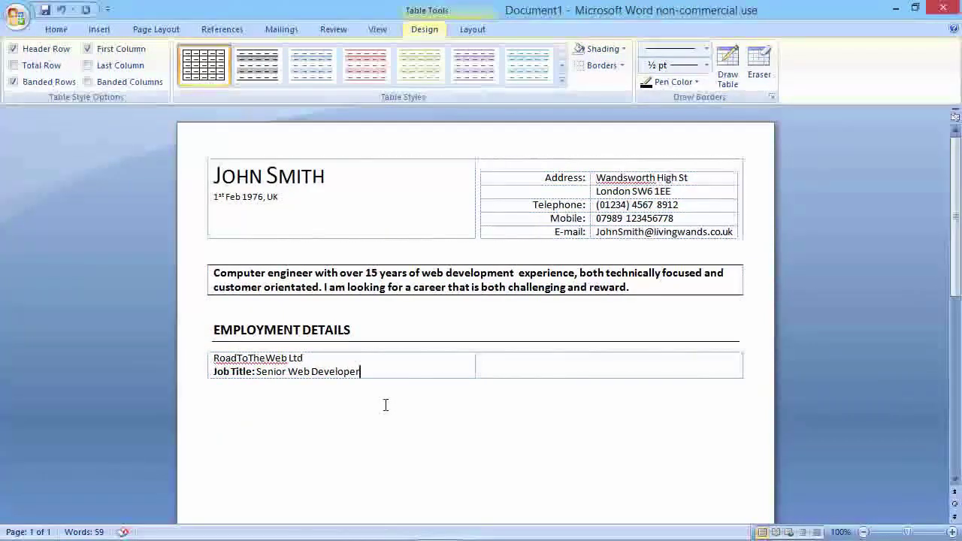
key("ctrl+z")
left_click(568, 370)
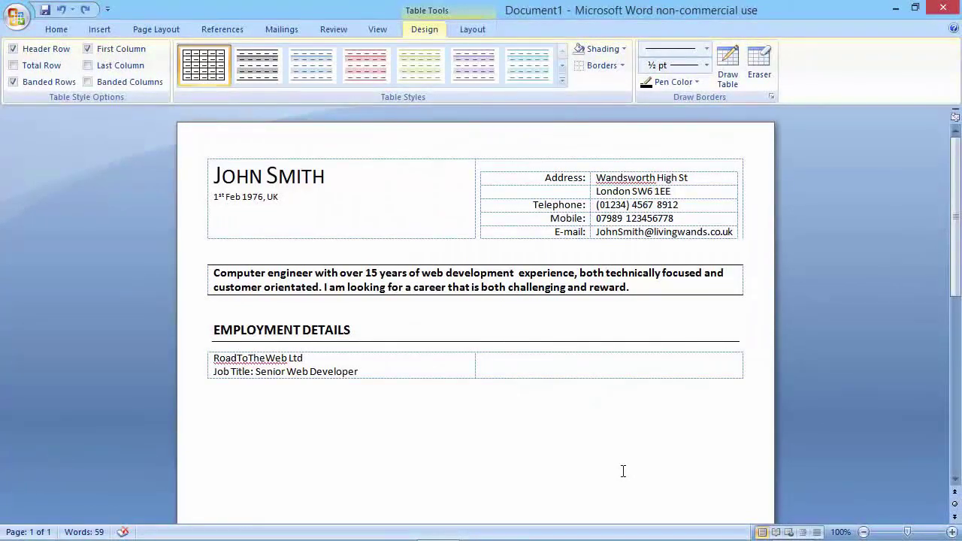
Enter '1st Jan 09 to current' in the right employment cell and right-align it
type("1st Jan 09")
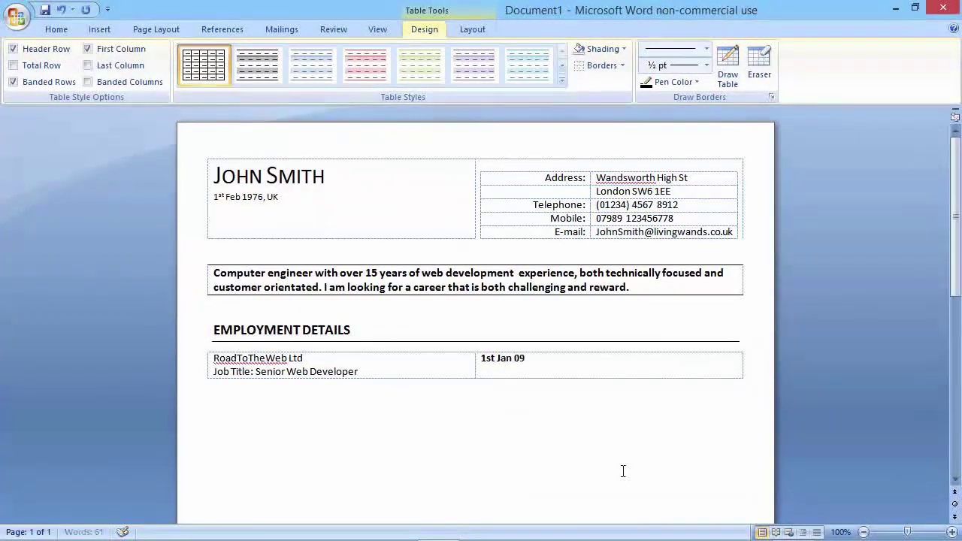
type("  to  current")
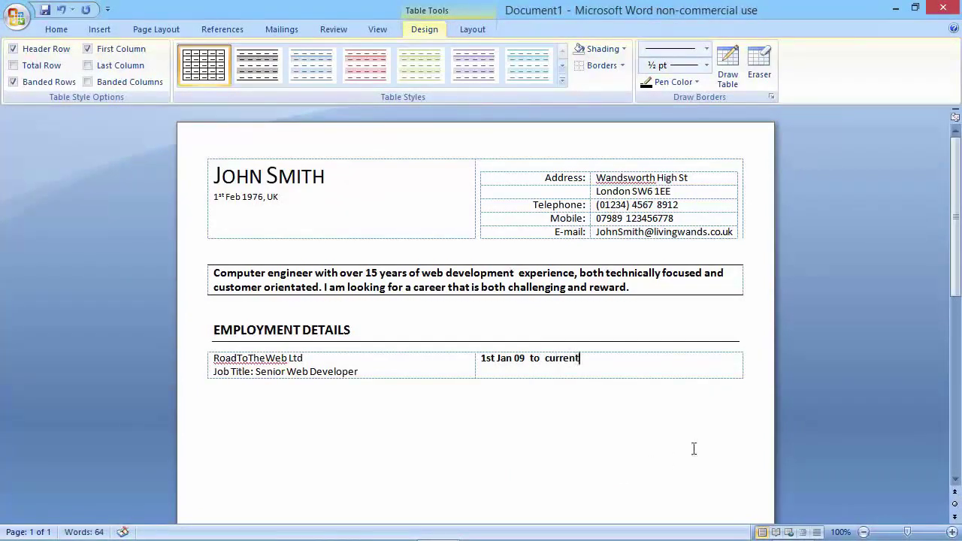
left_click_drag(580, 358, 476, 361)
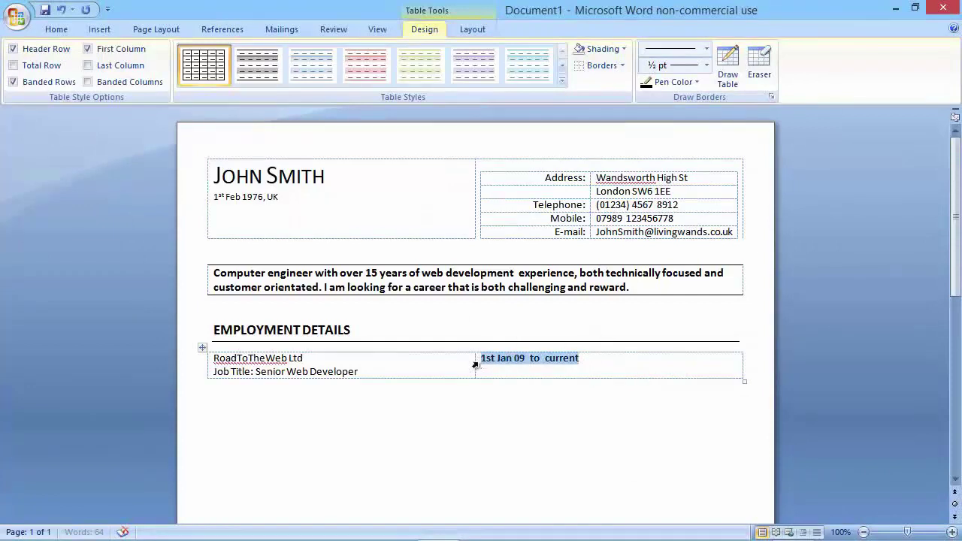
left_click(59, 31)
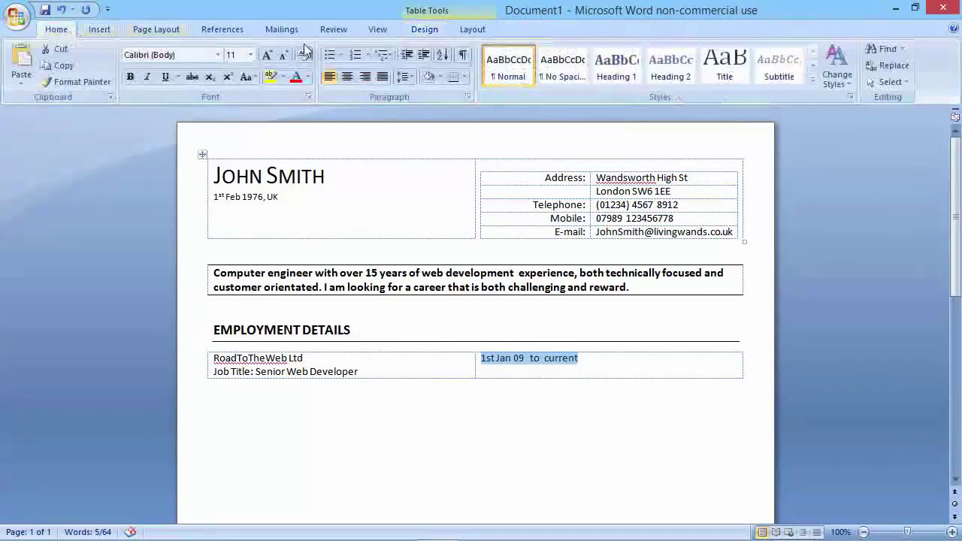
left_click(364, 76)
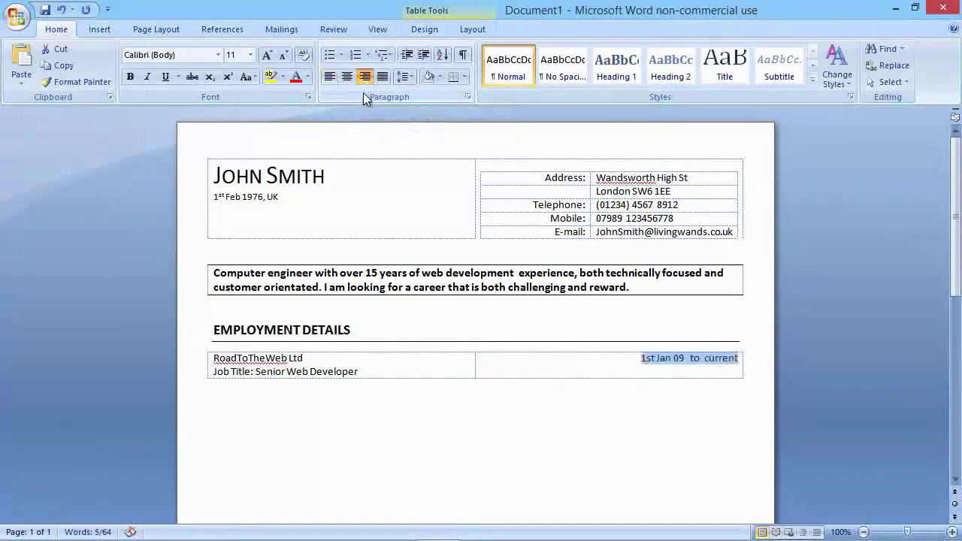
left_click(223, 405)
scroll(411, 298, "down", 2)
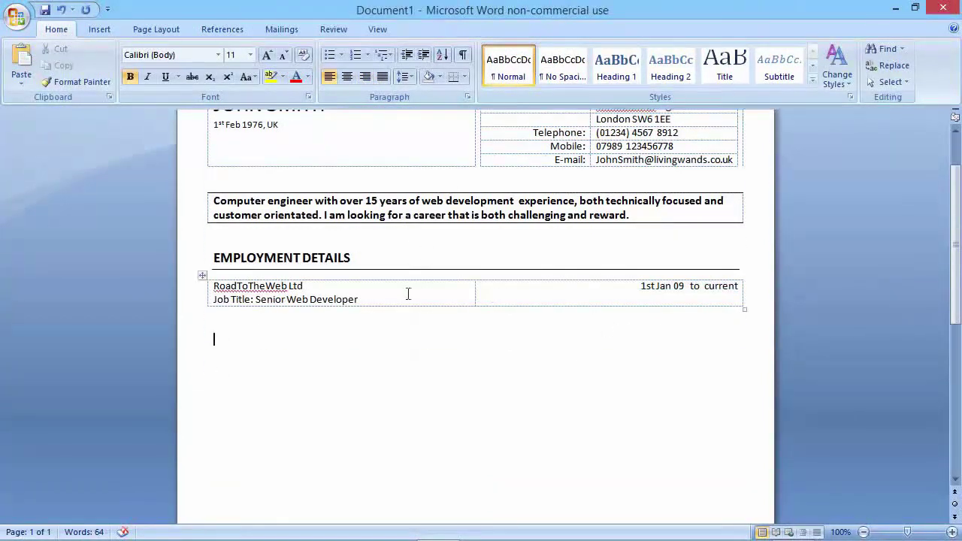
Shade the whole employment table with White, Background 1, Darker 5%
left_click(201, 275)
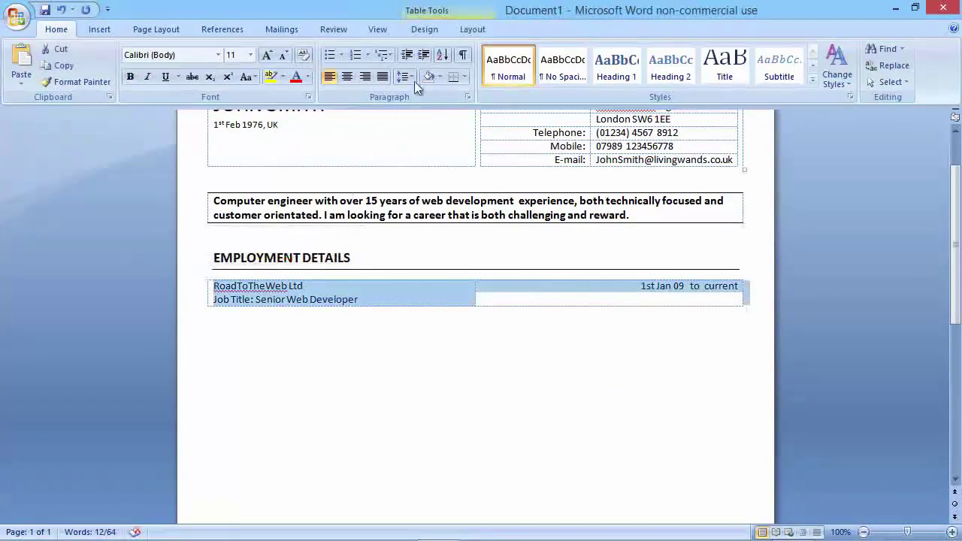
left_click(422, 32)
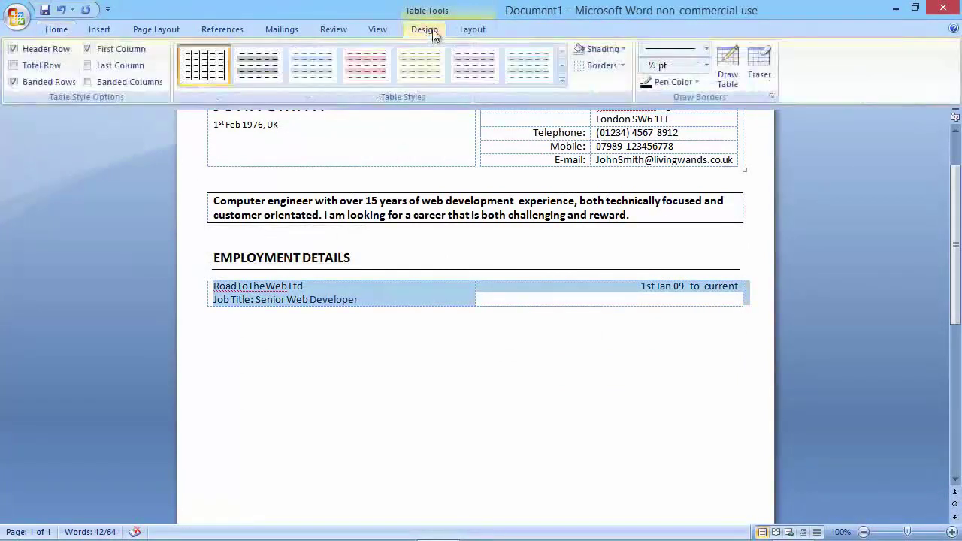
left_click(623, 48)
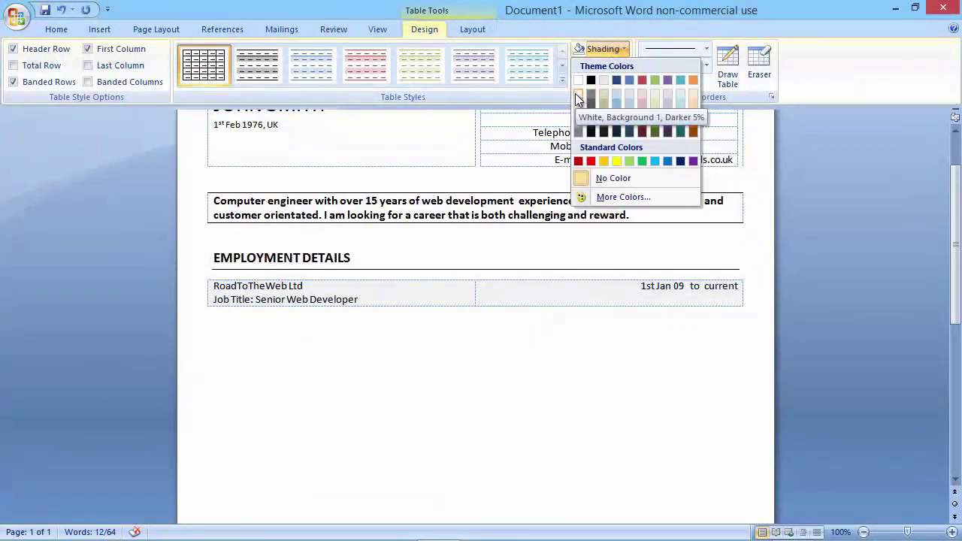
left_click(575, 93)
left_click(512, 299)
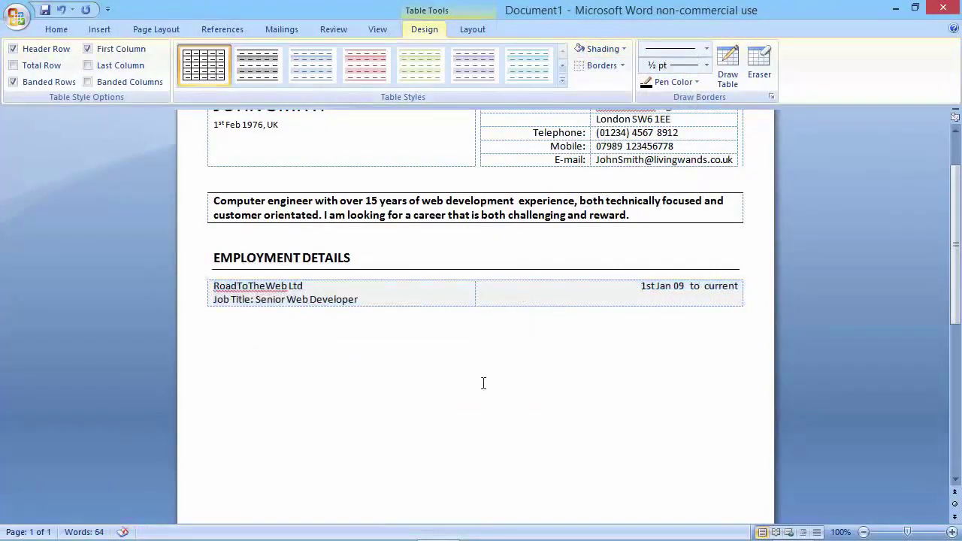
Type three duties: web development strategy, developing 10 staff, and key web 2.0 framework elements
left_click(254, 331)
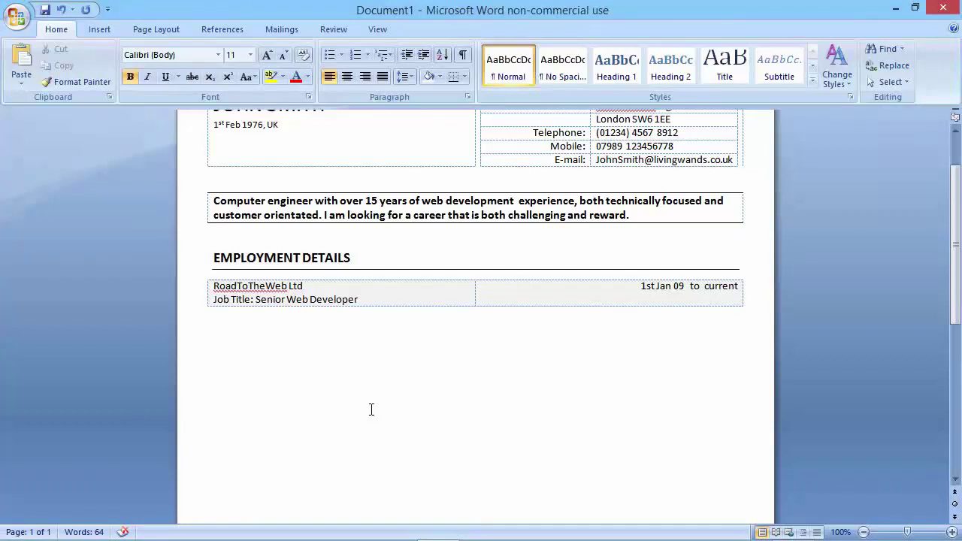
type("Overall responsi")
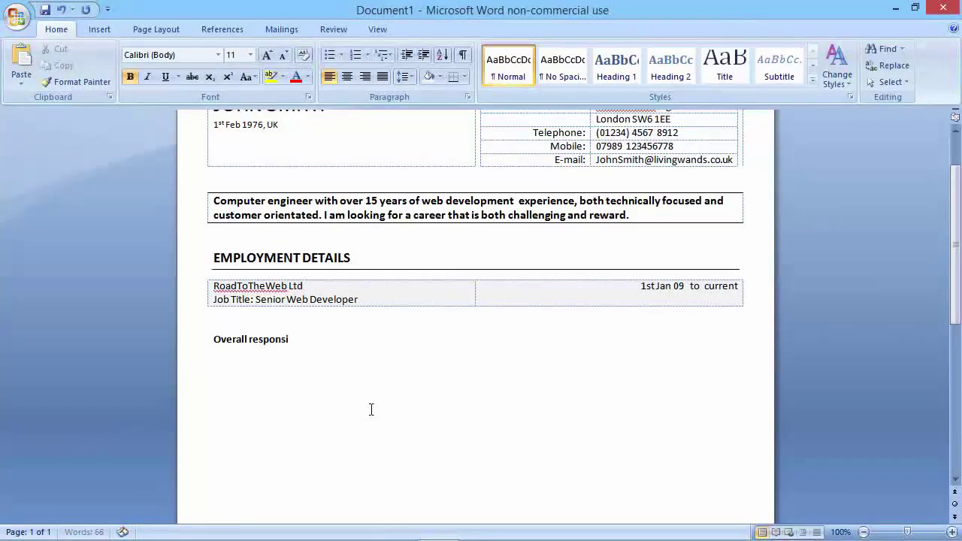
type("bility for the company's")
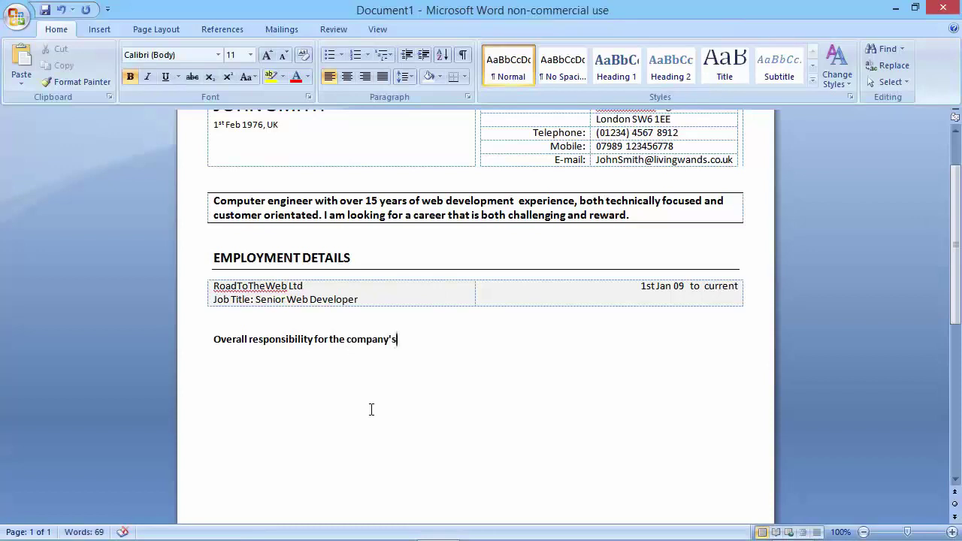
type(" web devel")
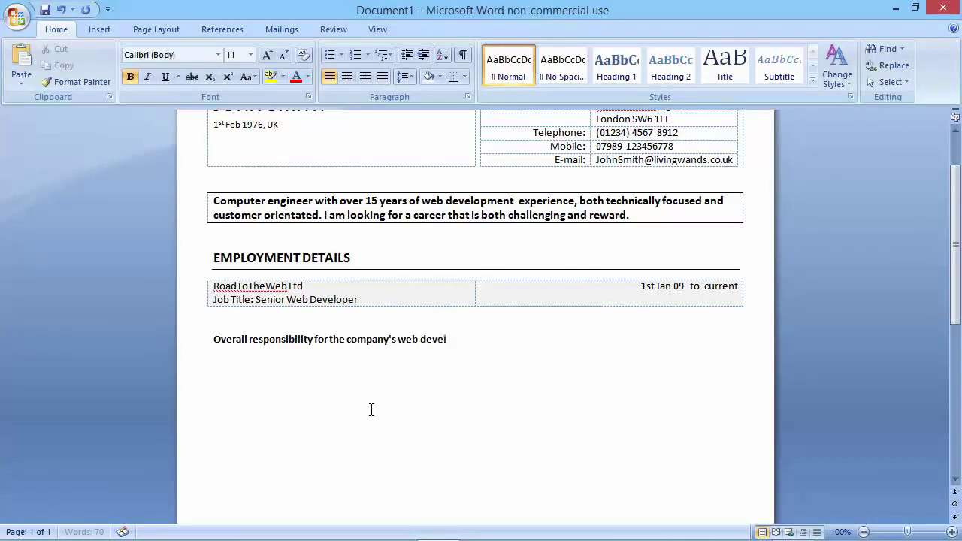
type("opment strategy.")
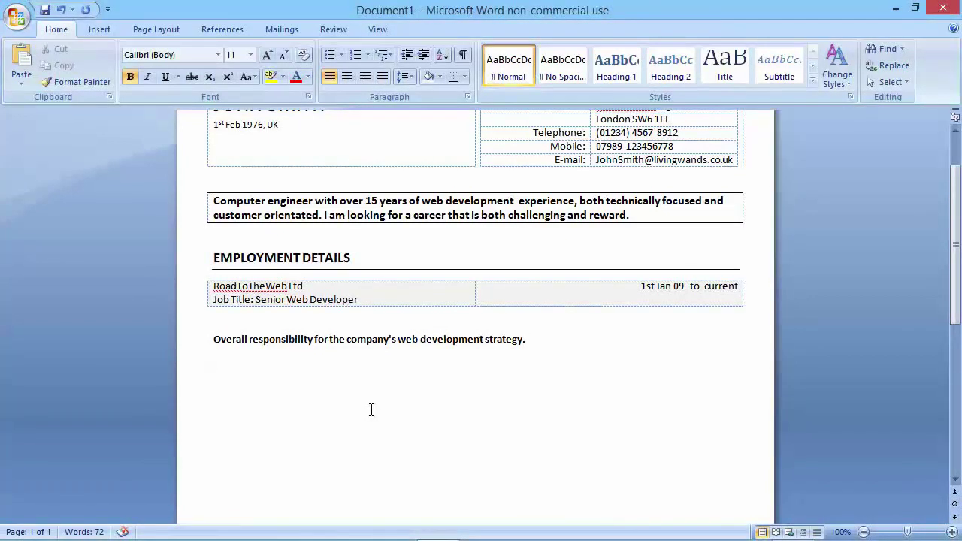
key("Return")
type("Responsibl")
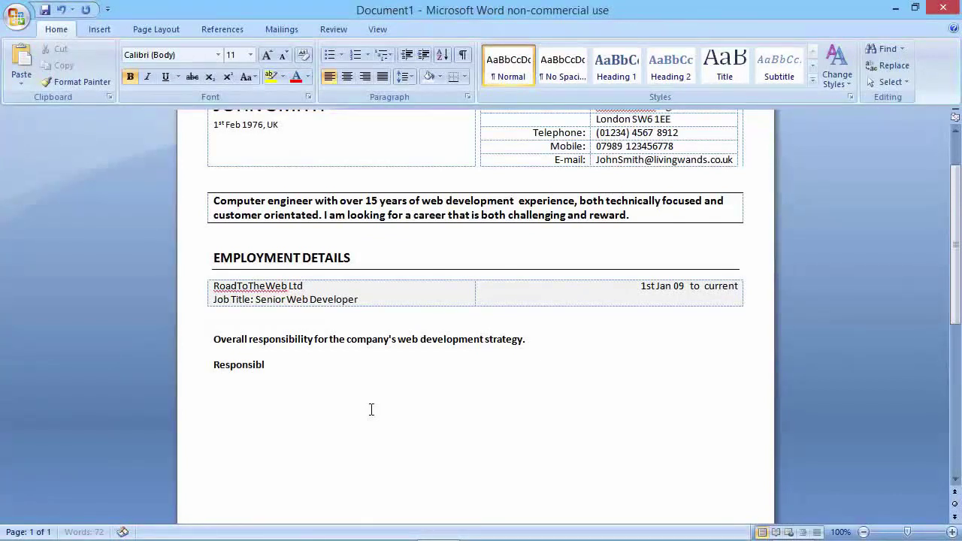
type("e for the motivatio")
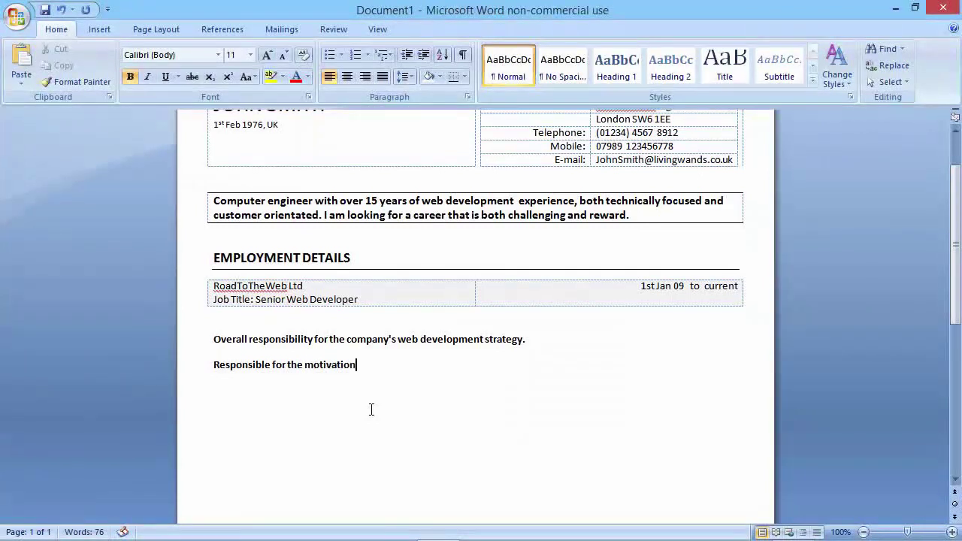
type("n and development of ")
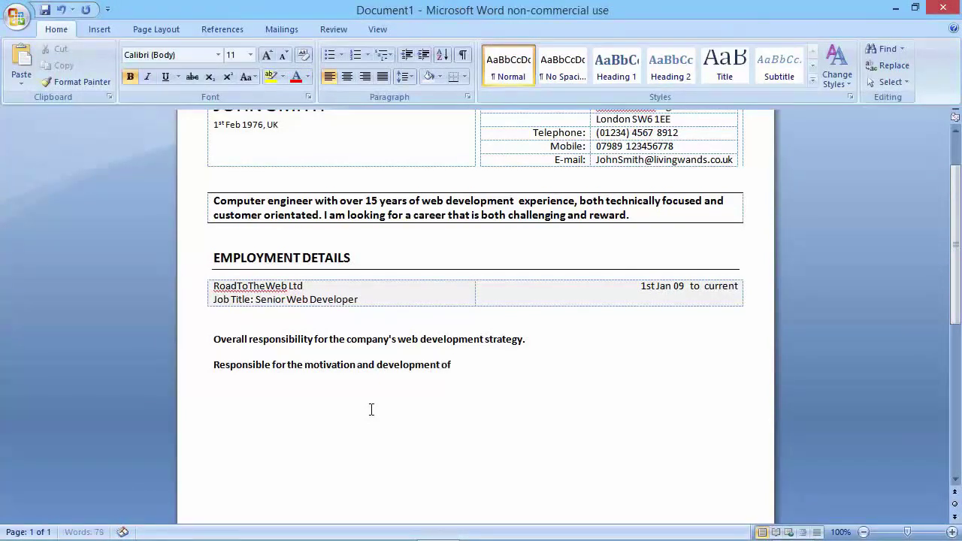
type("10 members")
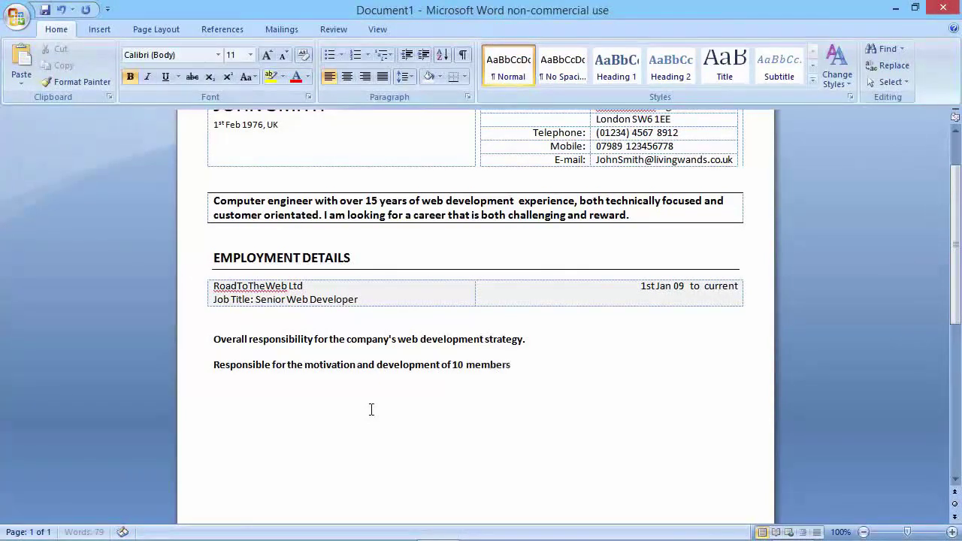
type(" of staff.")
key("Return")
type("Credited f")
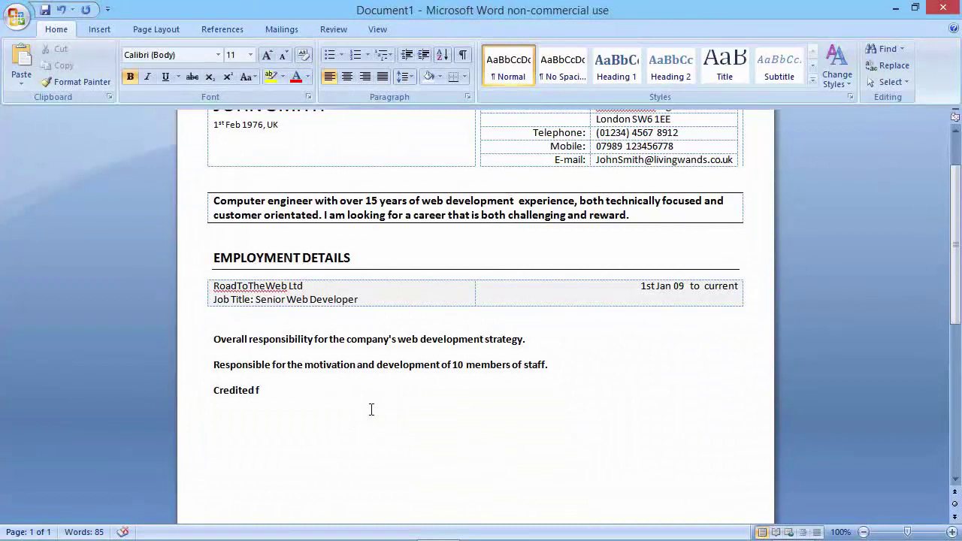
type("or key lem")
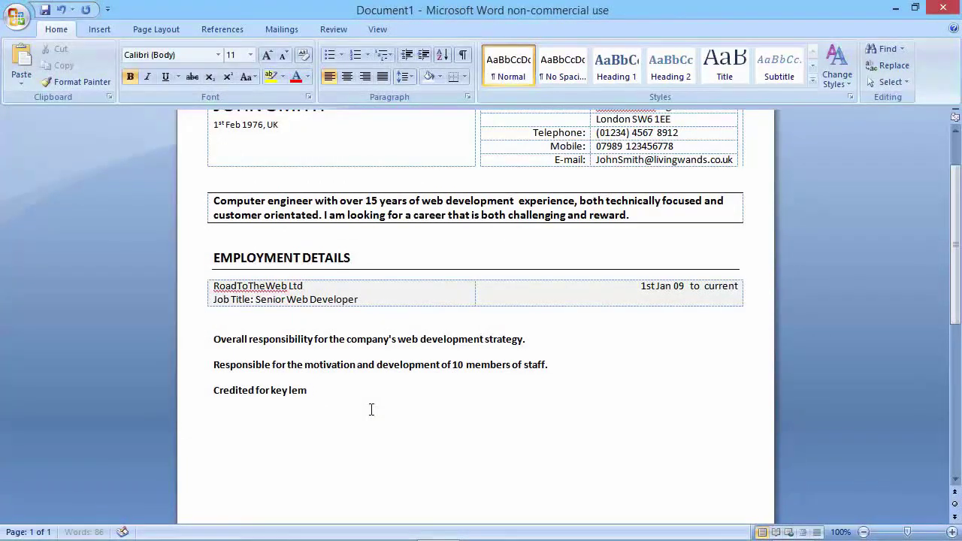
type("ents of")
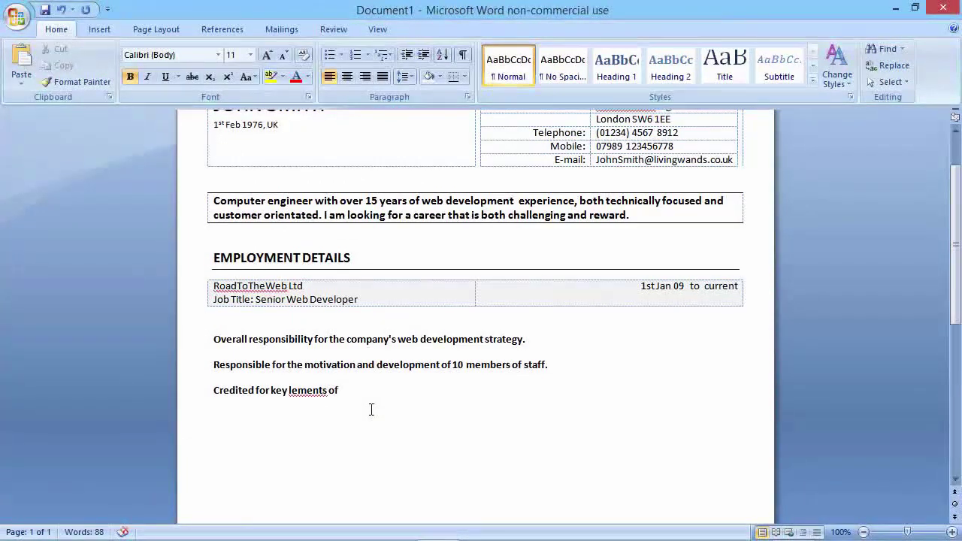
key("BackSpace")
key("BackSpace")
key("BackSpace")
key("BackSpace")
key("BackSpace")
key("BackSpace")
key("BackSpace")
key("BackSpace")
key("BackSpace")
key("BackSpace")
type("e")
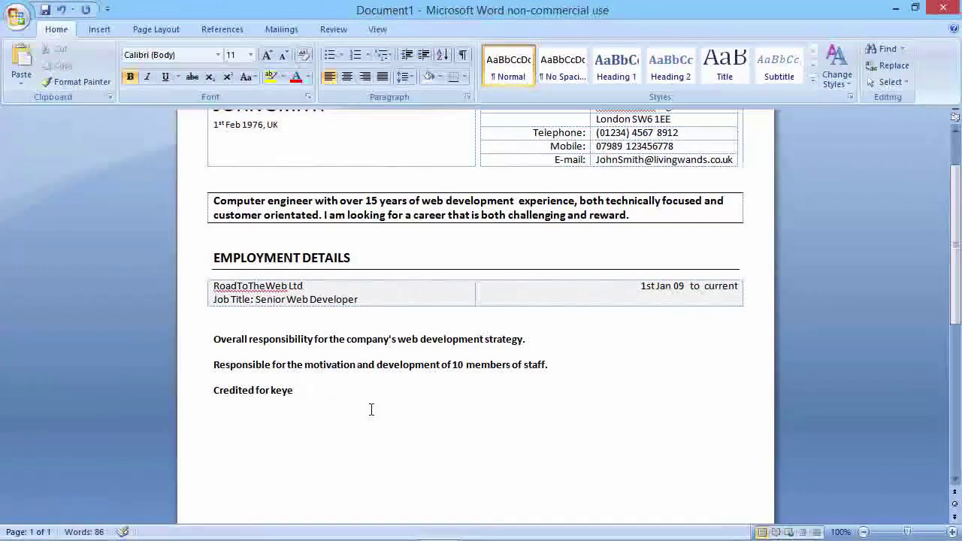
type("lemen")
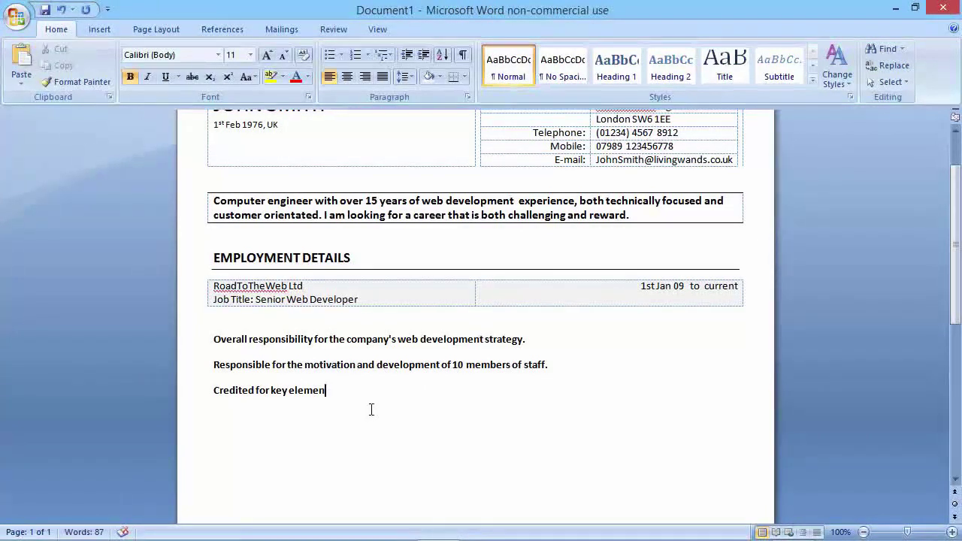
type("ts of the w")
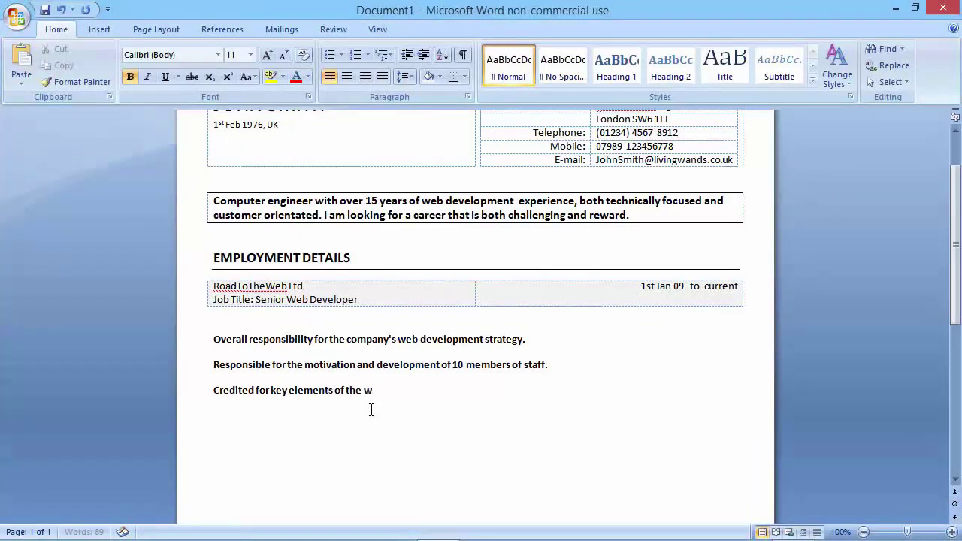
type("eb 2.0 framework")
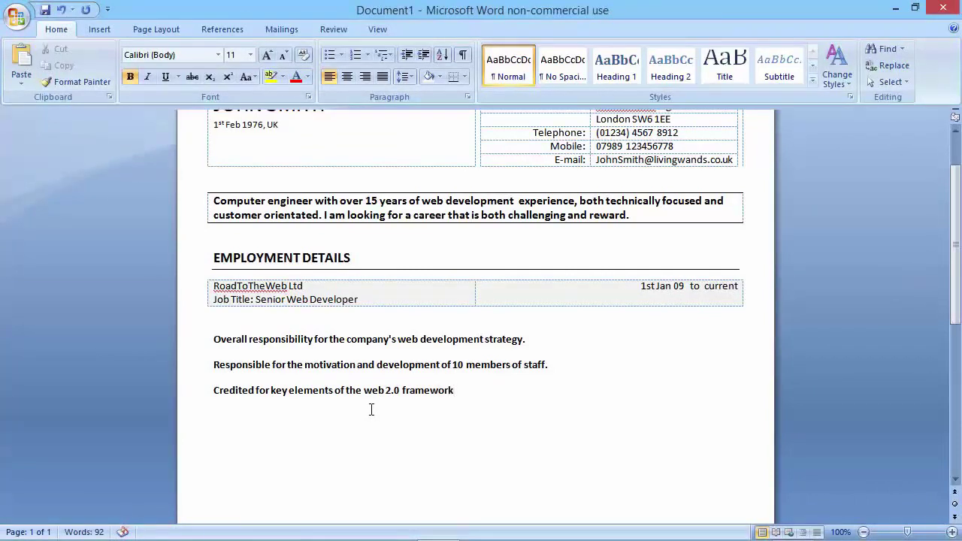
type(",")
key("BackSpace")
End the last duty with a full stop and make the three duties 10 pt, not bold
type(".")
left_click_drag(461, 390, 214, 340)
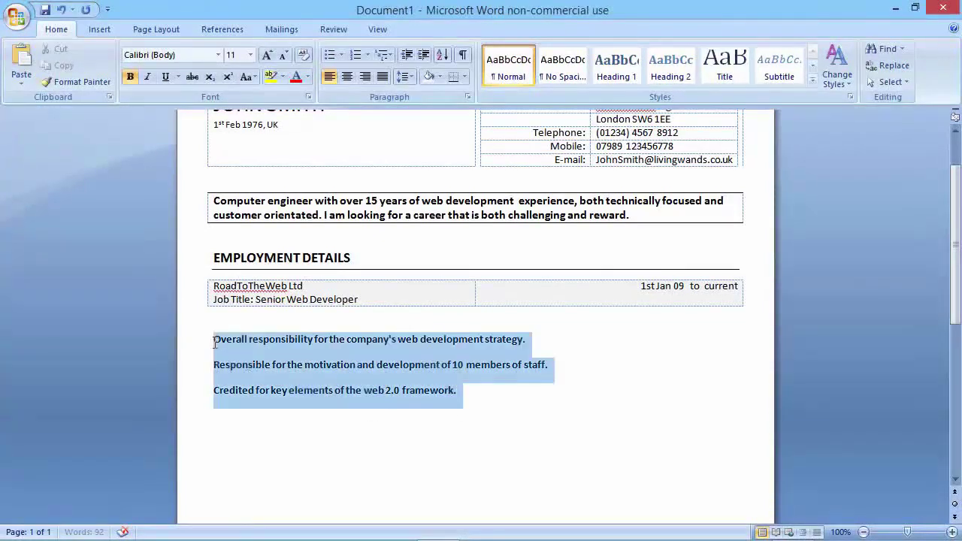
left_click(286, 56)
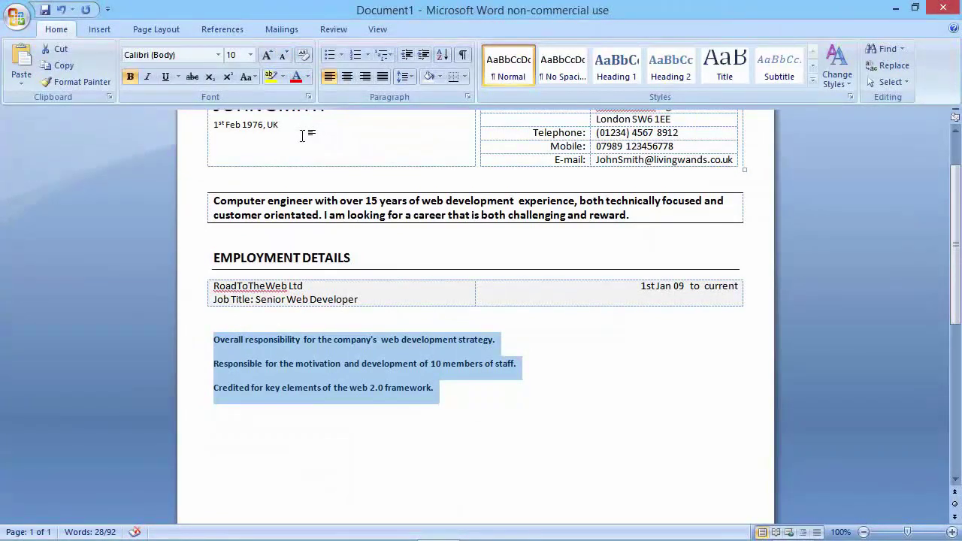
left_click(130, 77)
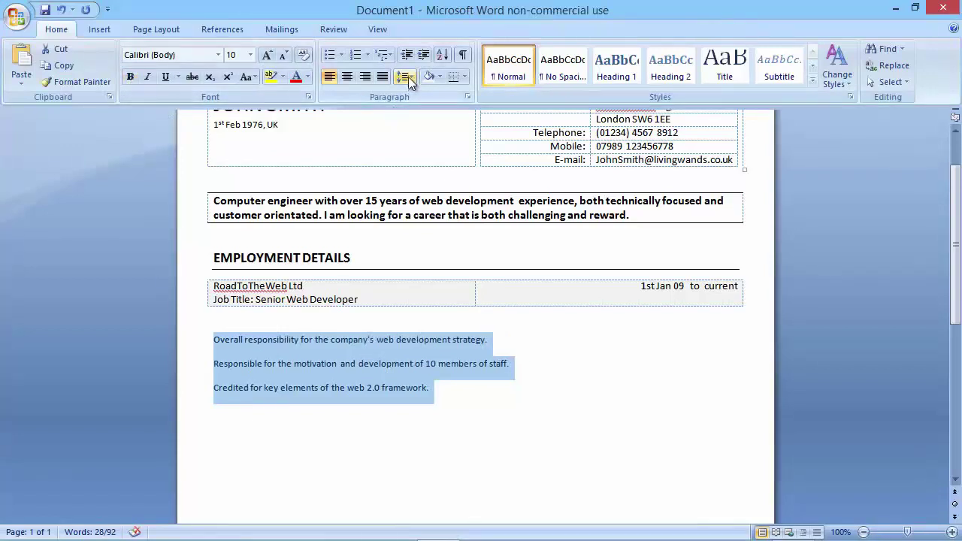
Remove the space after each of the three duty paragraphs
left_click(434, 388)
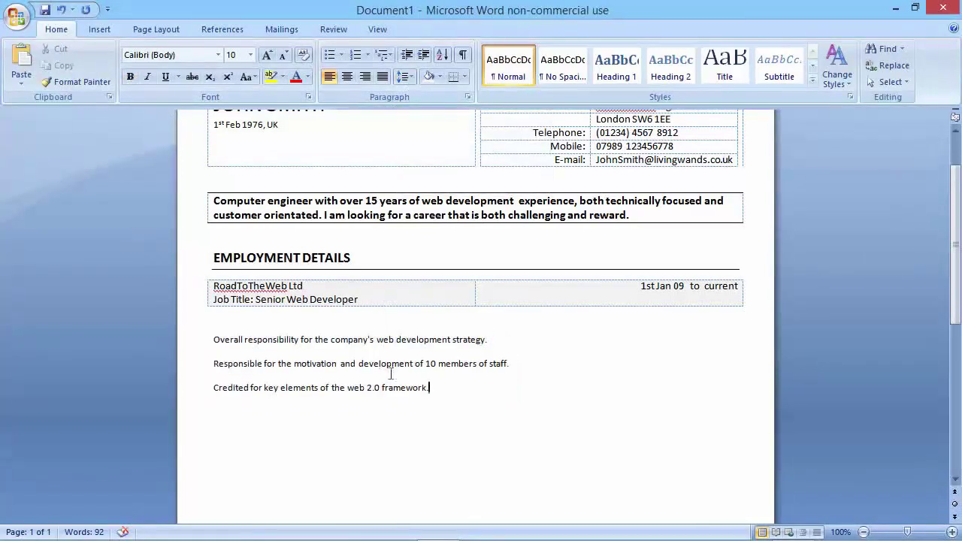
left_click_drag(432, 391, 217, 321)
left_click(402, 76)
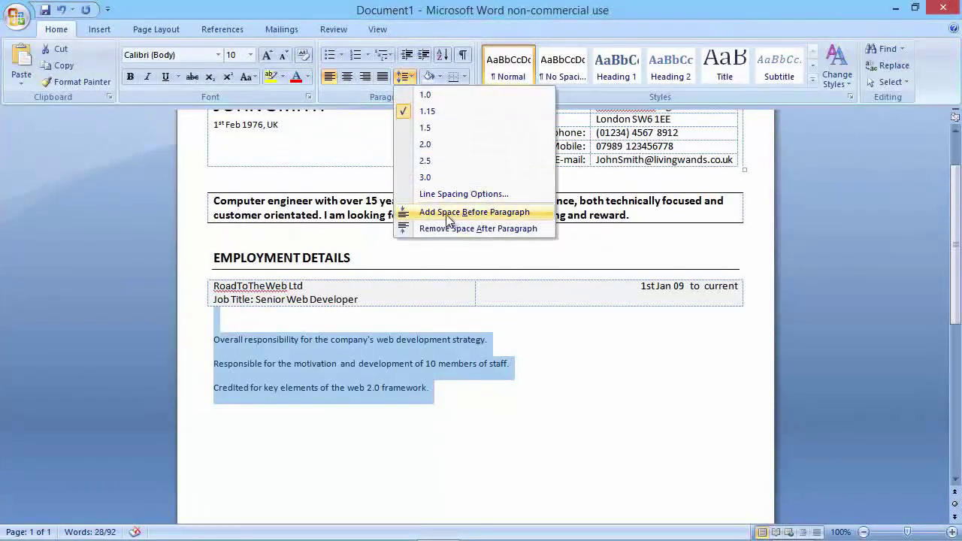
left_click(485, 229)
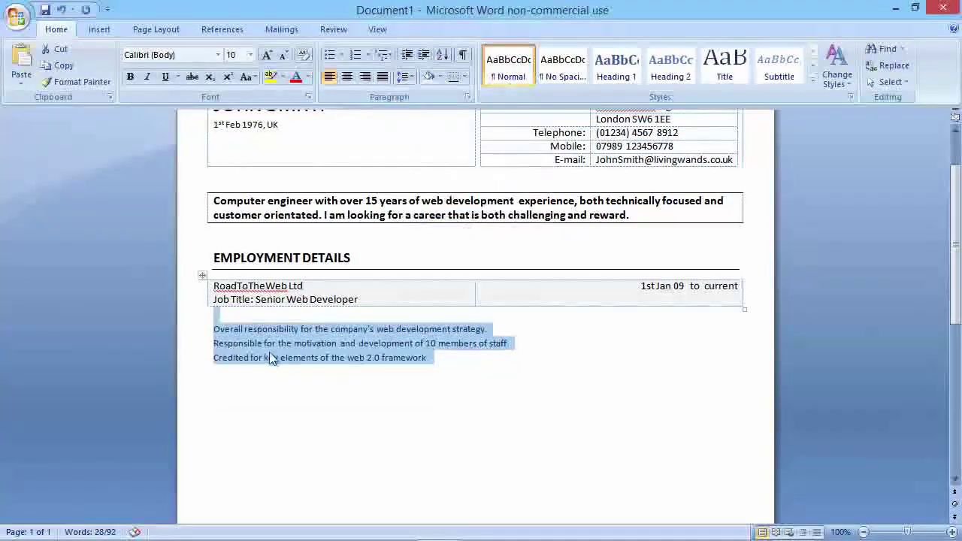
left_click(263, 329)
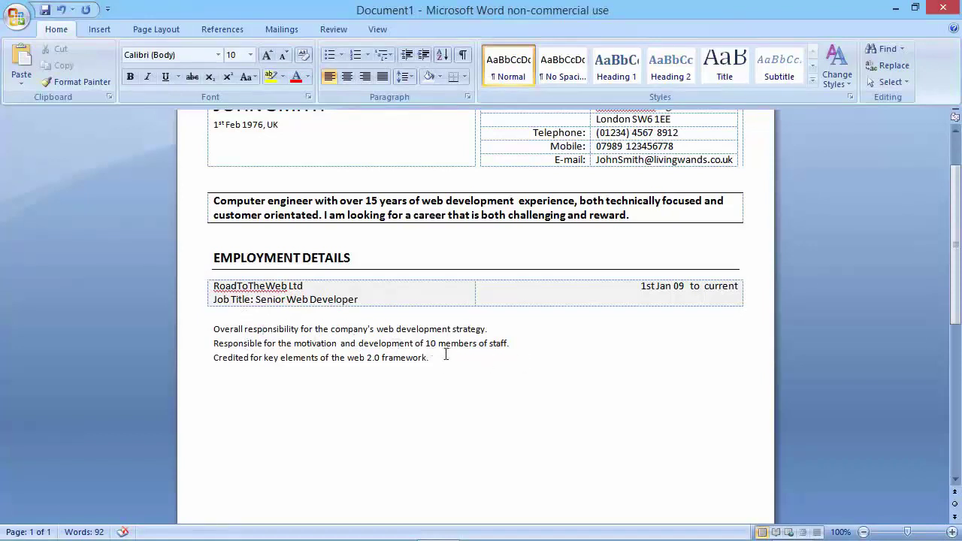
Bullet the three duty lines and decrease their indent one level to align with the table
left_click_drag(446, 354, 212, 336)
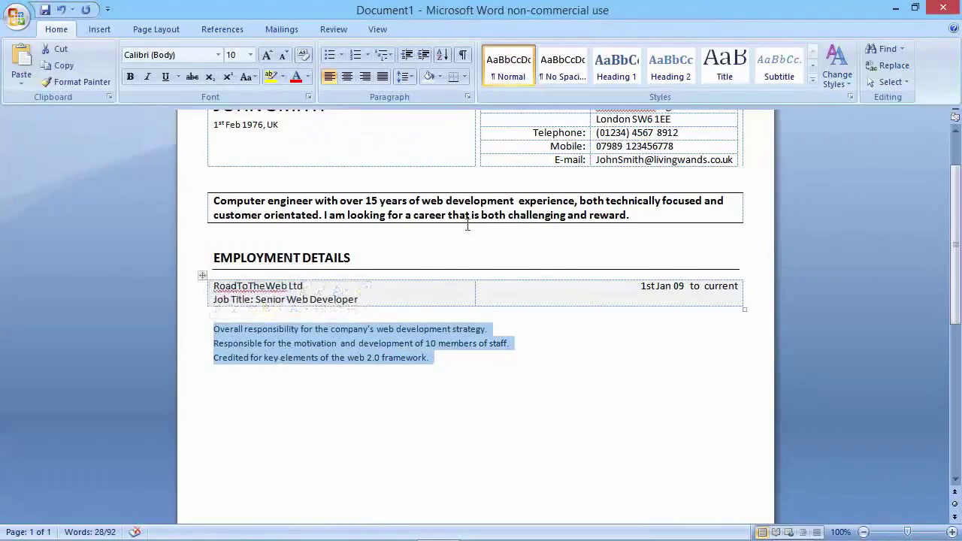
left_click(329, 57)
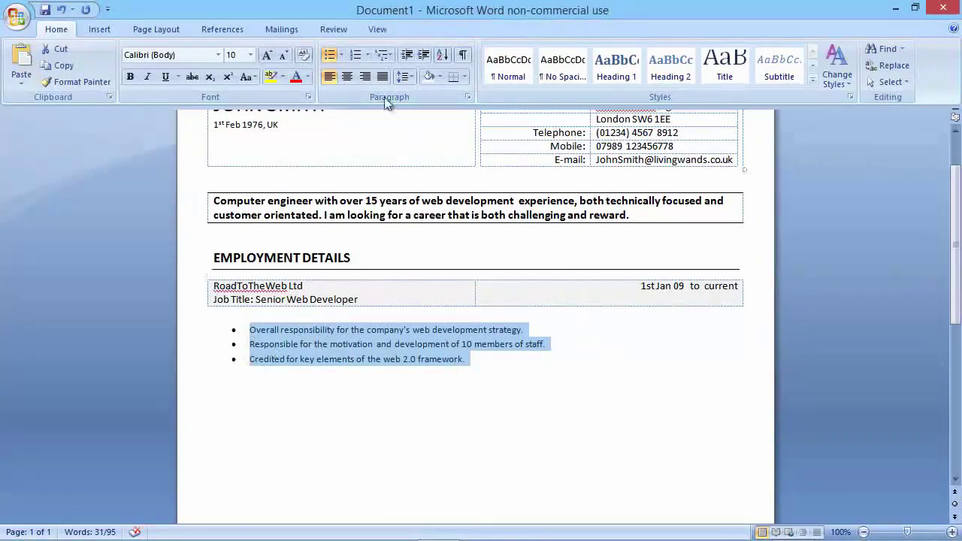
left_click(406, 59)
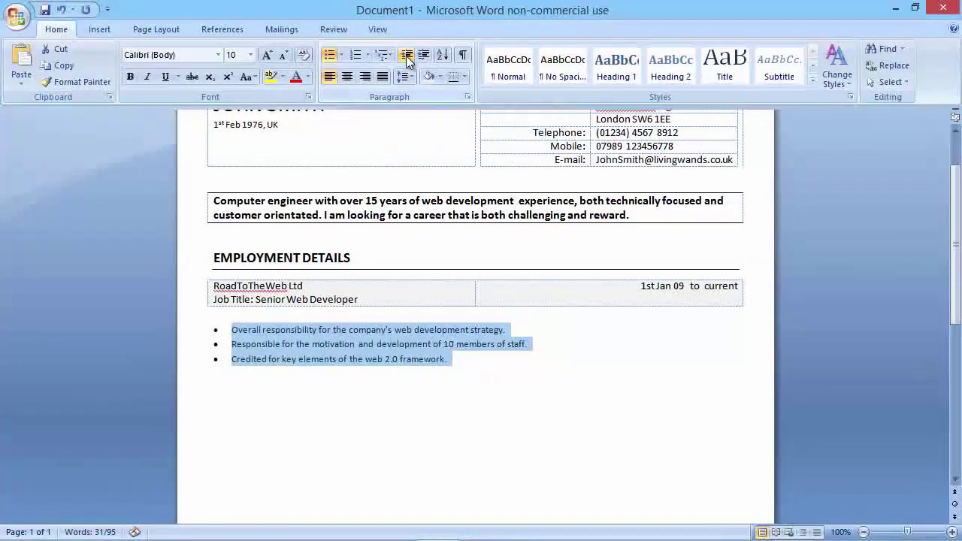
left_click(253, 400)
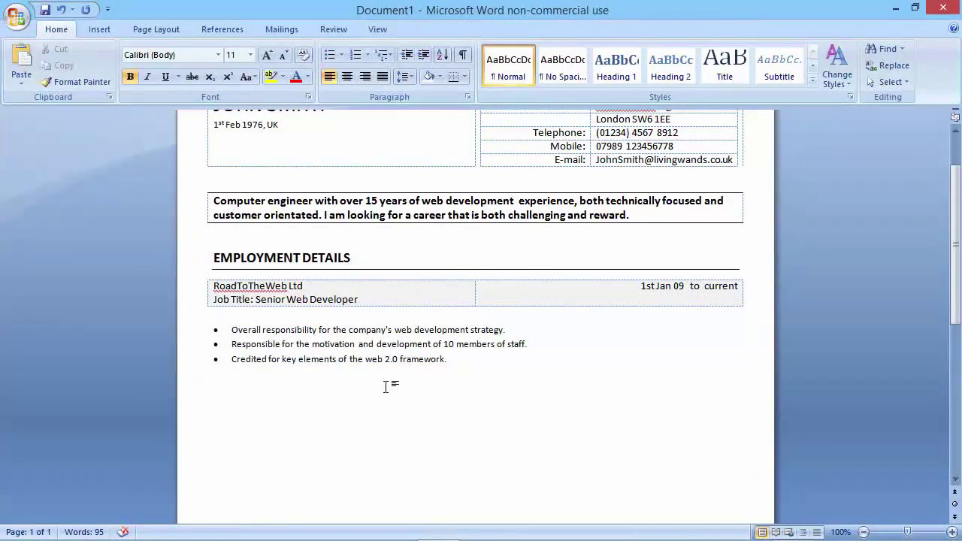
Copy the job table with its bullet list and paste a duplicate below it
left_click_drag(465, 361, 203, 279)
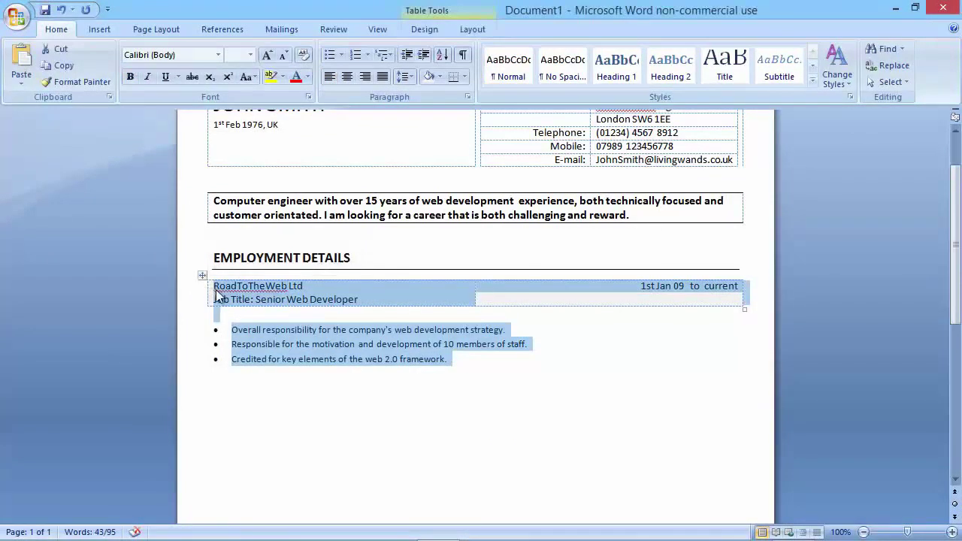
key("ctrl+c")
left_click(323, 401)
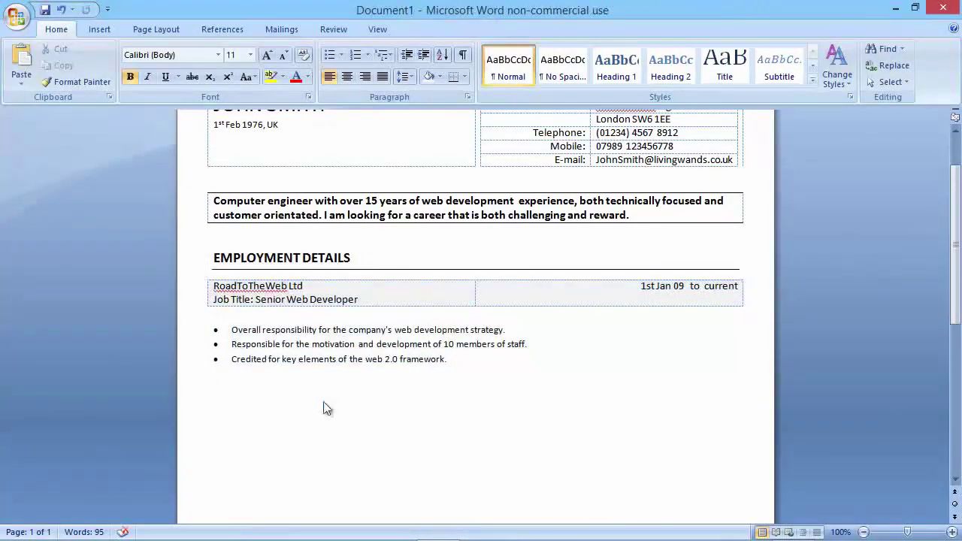
key("ctrl+v")
key("ctrl+v")
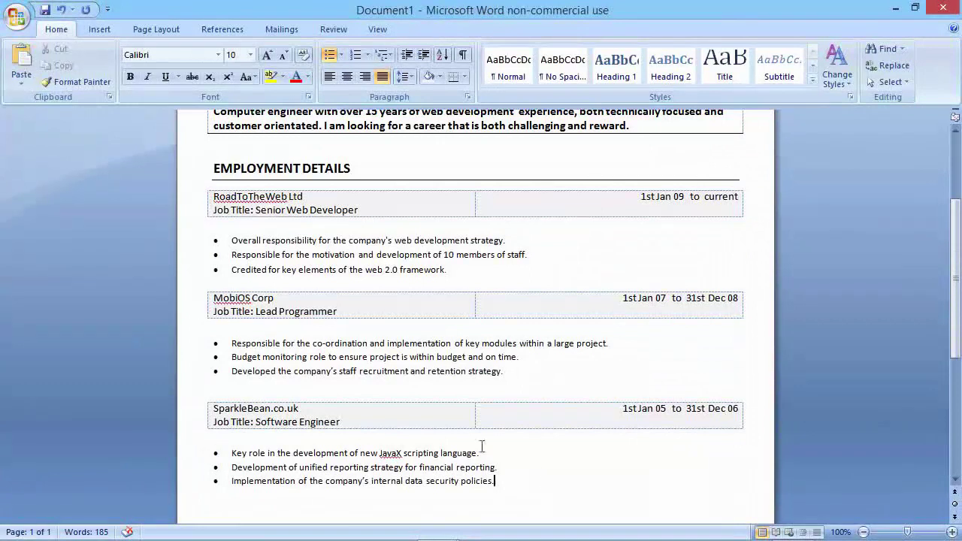
Remove the space after the empty line above the SparkleBean.co.uk table
left_click(251, 379)
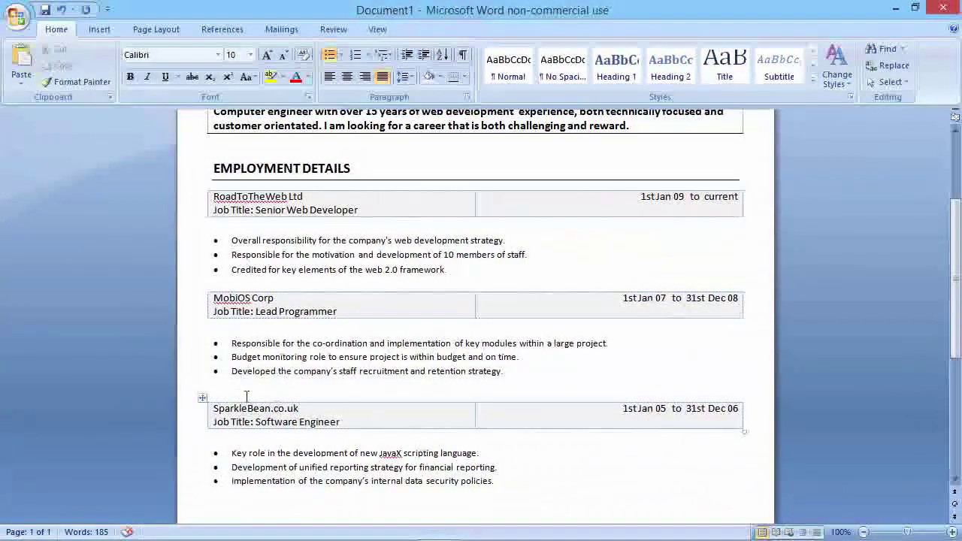
left_click(249, 387)
left_click(409, 78)
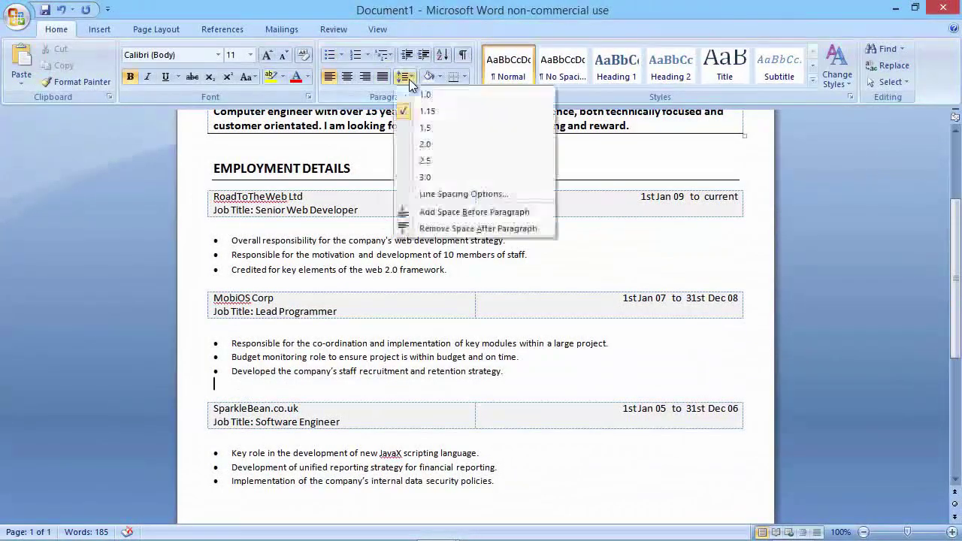
left_click(443, 228)
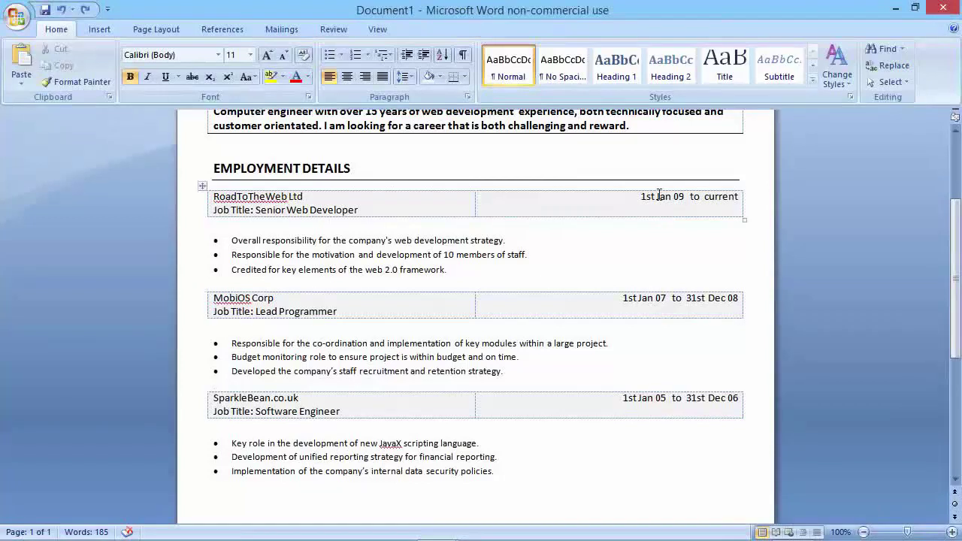
Superscript the 'st' in 1st Jan 09, 1st Jan 07, 31st Dec 08, 1st Jan 05 and 31st Dec 06
left_click_drag(654, 197, 645, 197)
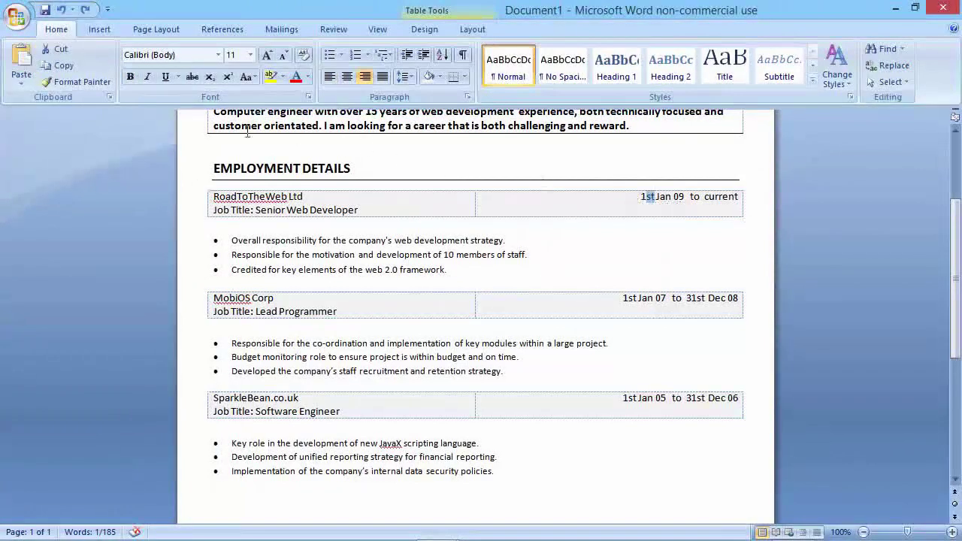
left_click(226, 78)
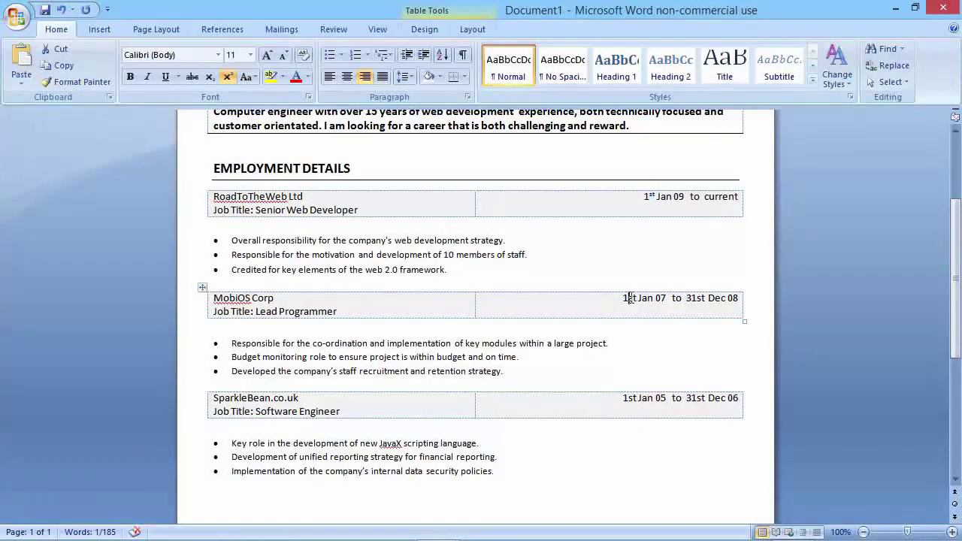
left_click_drag(630, 297, 638, 298)
key("ctrl+shift+plus")
left_click_drag(695, 298, 705, 298)
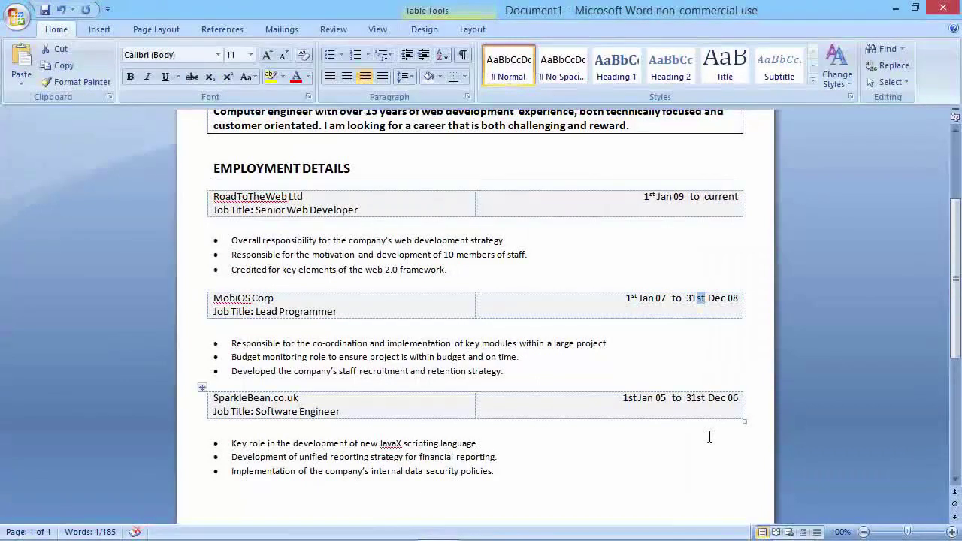
key("ctrl+shift+plus")
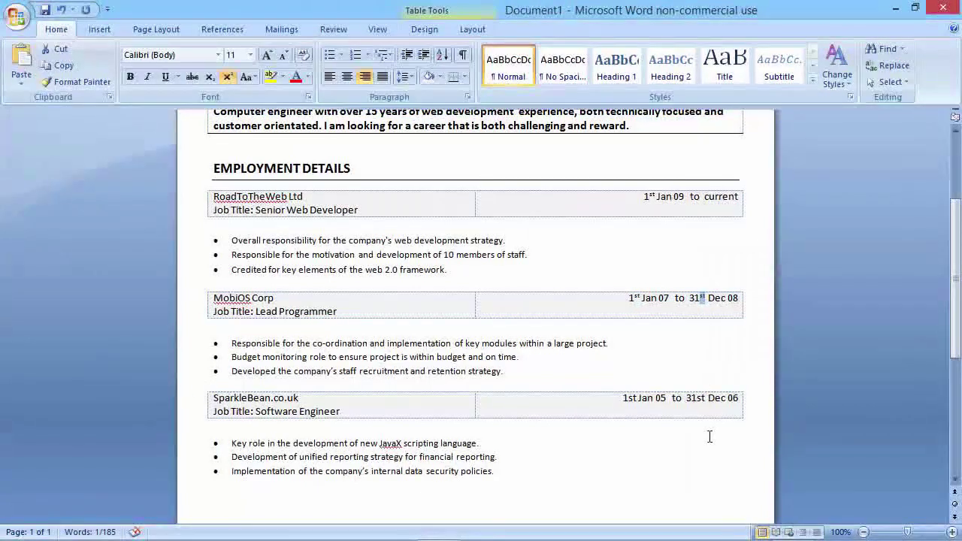
left_click_drag(629, 398, 637, 398)
key("ctrl+shift+plus")
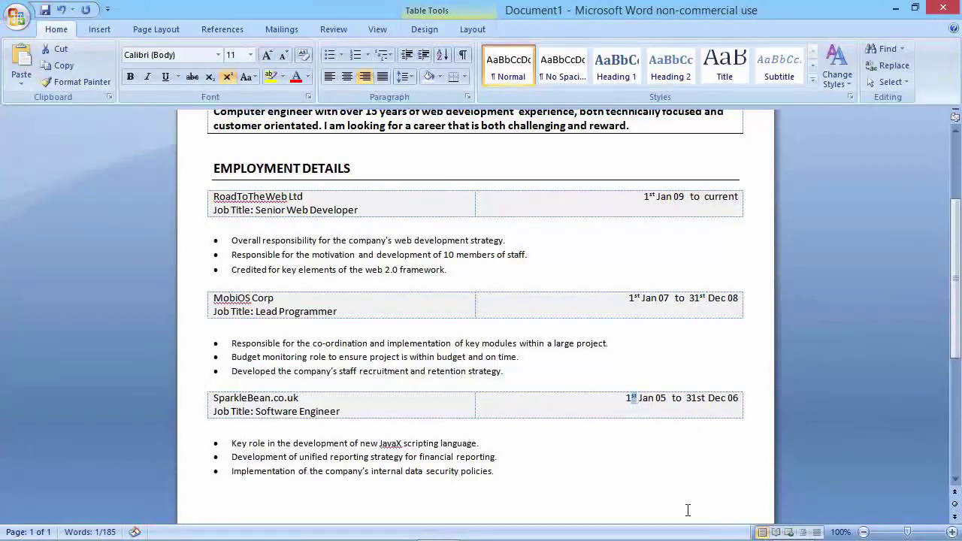
left_click(698, 399)
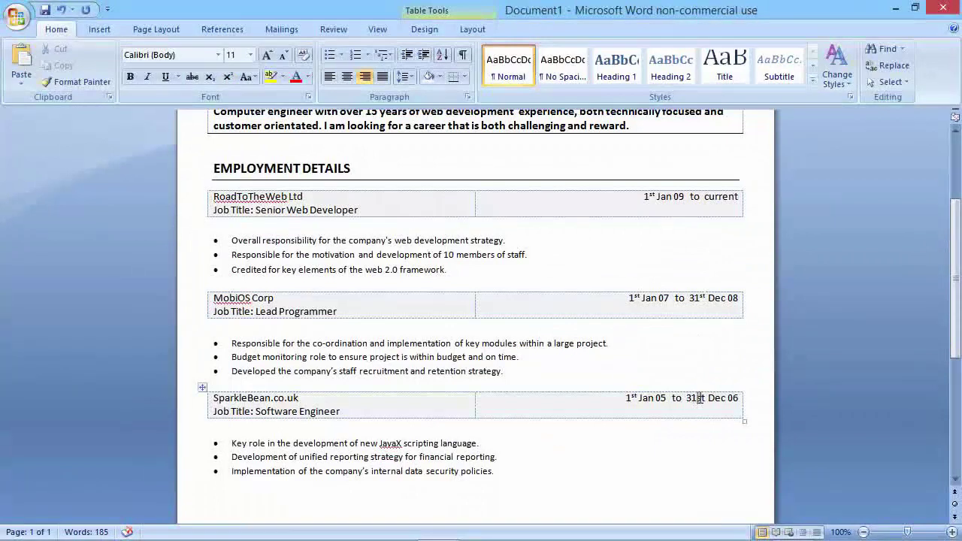
left_click_drag(698, 399, 709, 399)
key("ctrl+shift+plus")
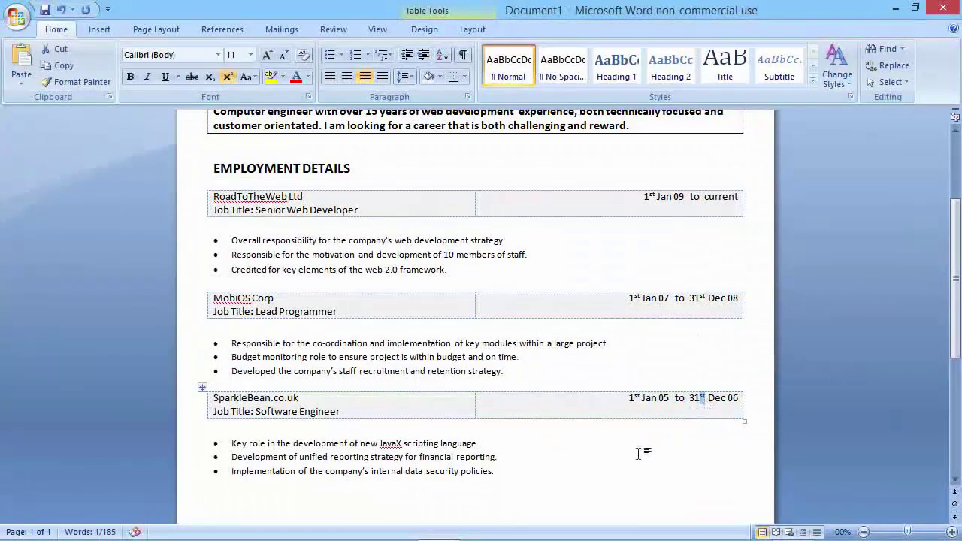
left_click(549, 469)
scroll(549, 458, "down", 4)
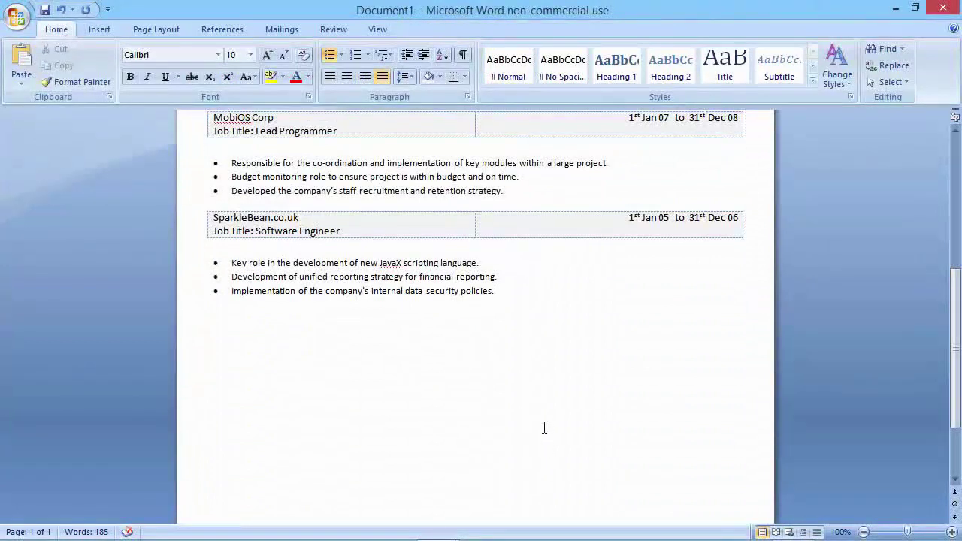
Type the ACADEMIC BACKGROUND heading below the last bullet list
scroll(288, 369, "up", 2)
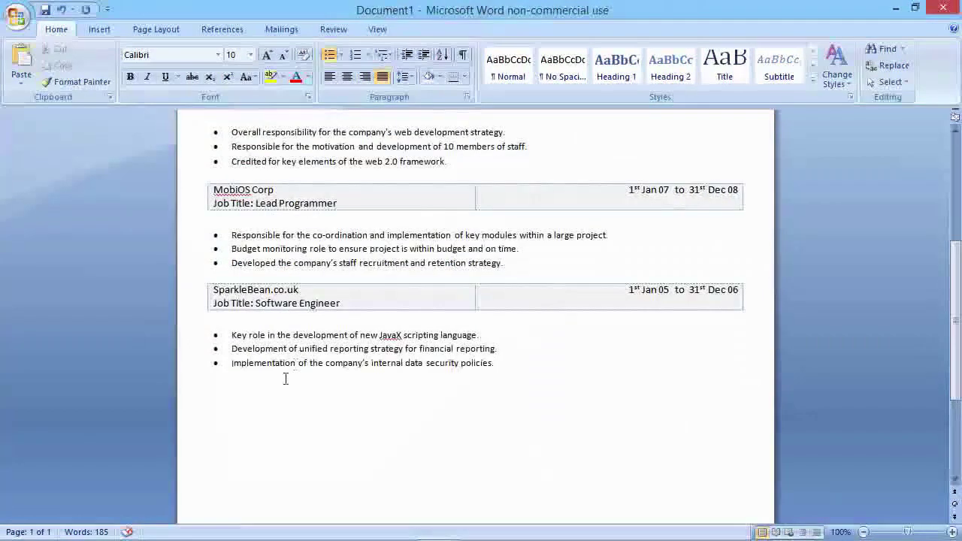
left_click(232, 401)
type("ACA")
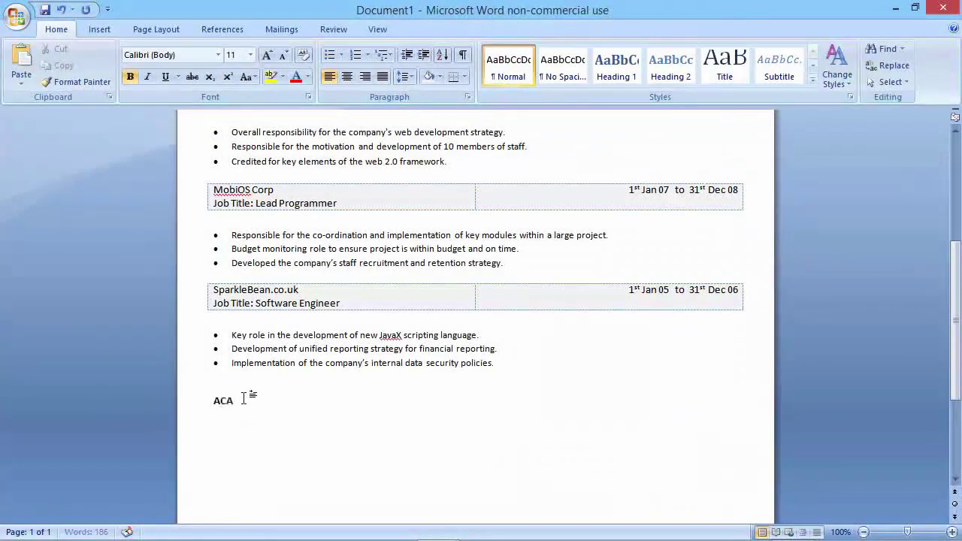
type("DEMIC BACKGR")
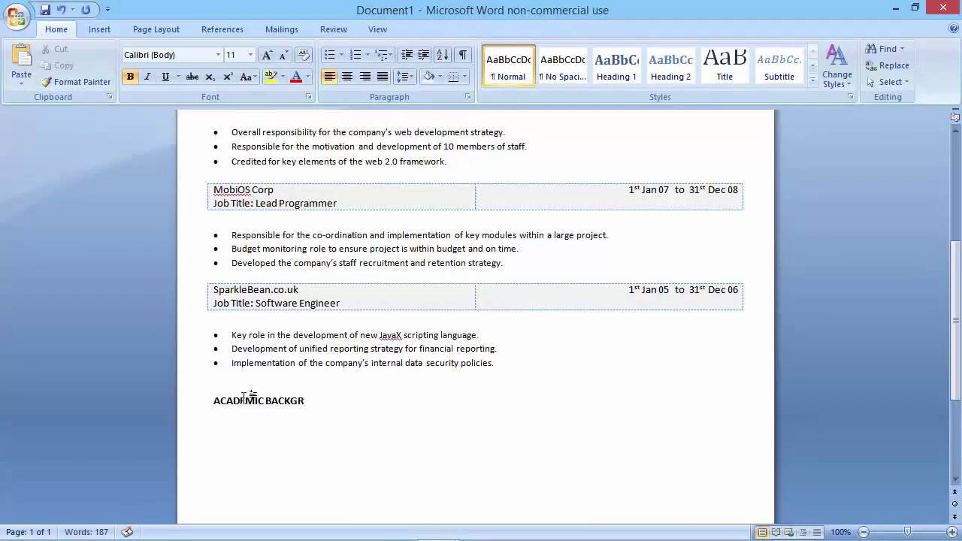
type("OUND")
scroll(303, 388, "down", 2)
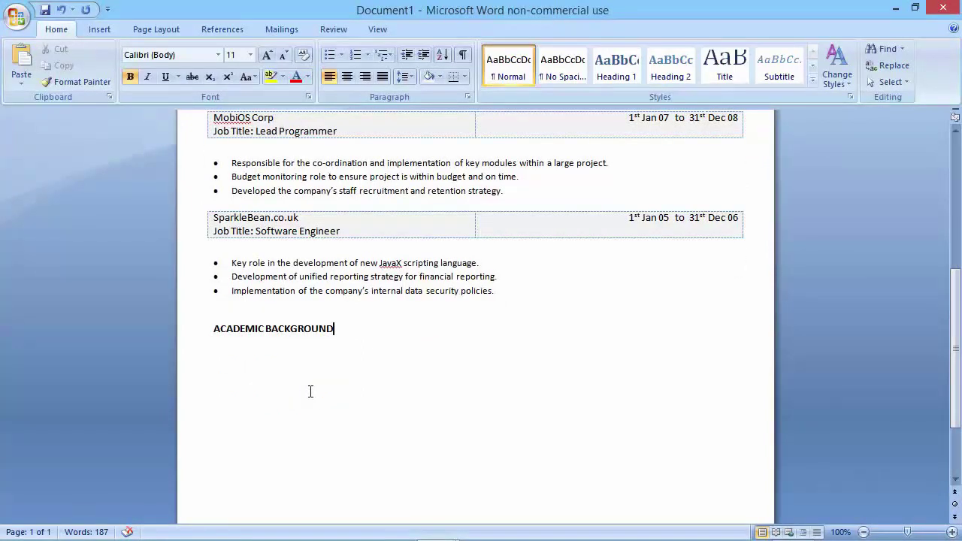
key("Return")
key("Return")
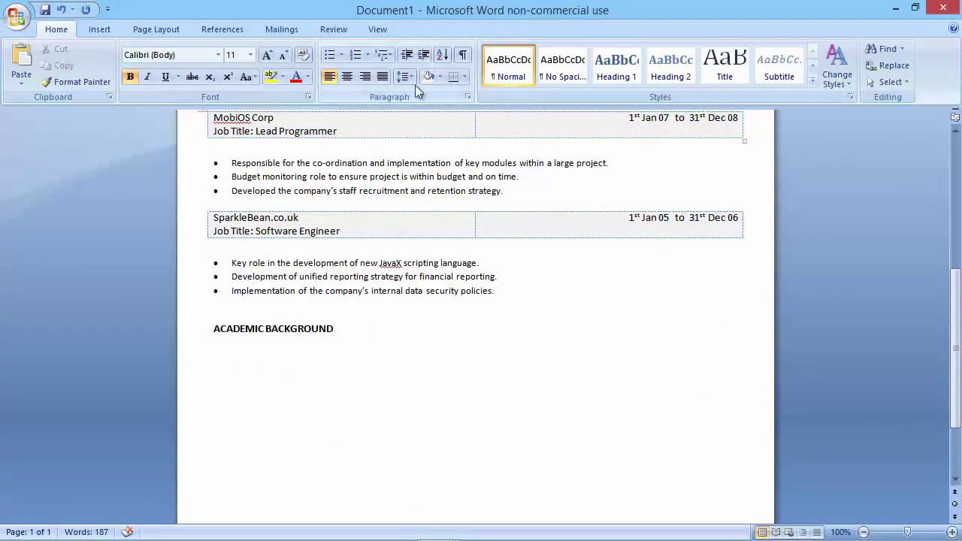
Add a bottom-border rule line beneath the ACADEMIC BACKGROUND heading
left_click(451, 78)
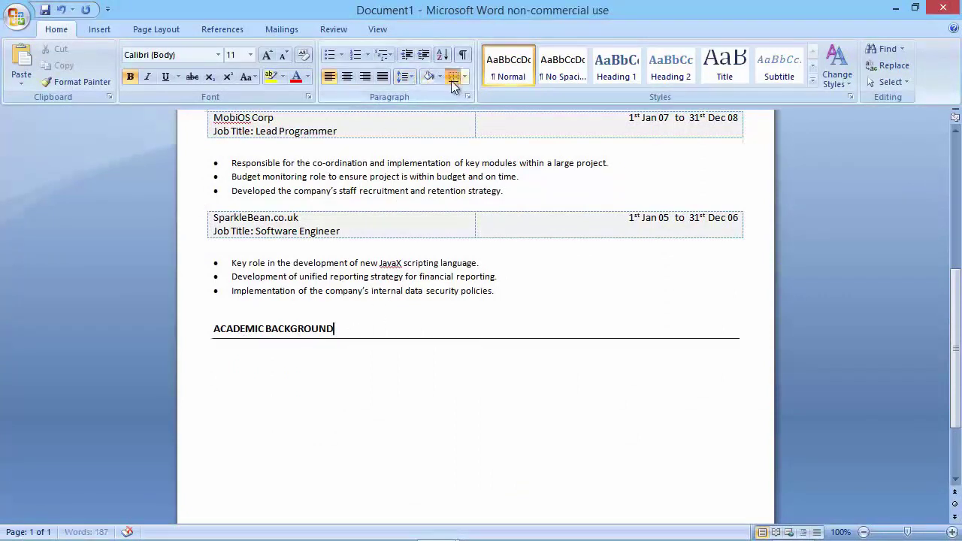
left_click(242, 355)
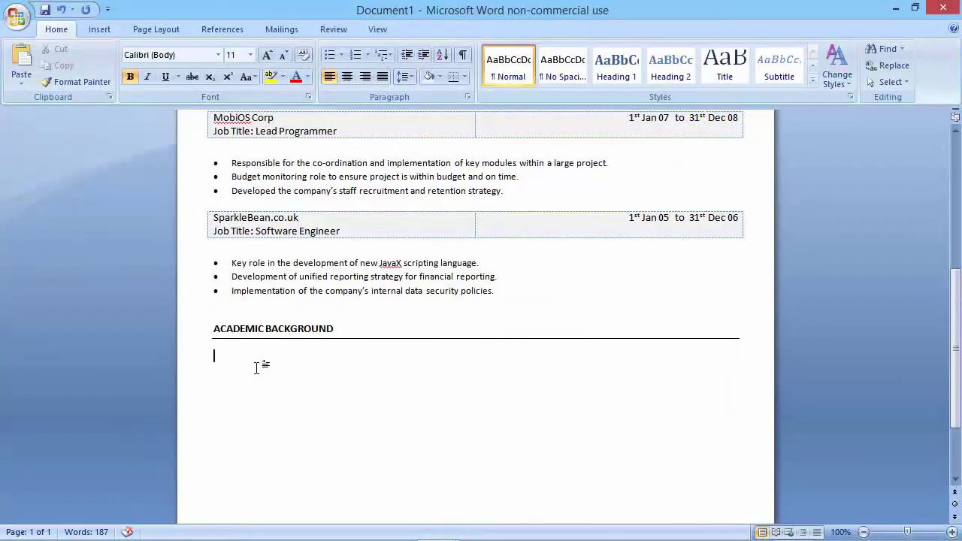
left_click(100, 30)
Insert a 3-column by 5-row table and set its borders to No Border
left_click(124, 62)
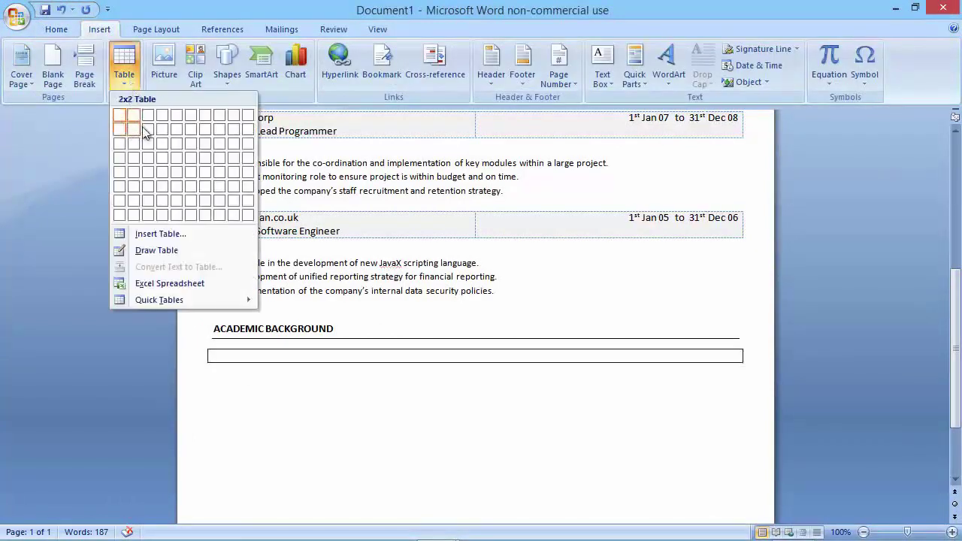
left_click(148, 171)
left_click(203, 344)
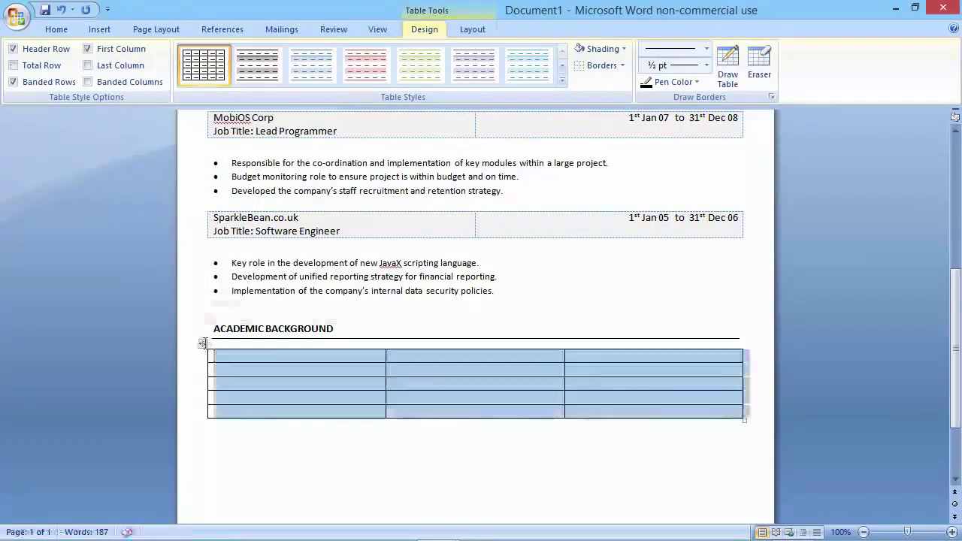
left_click(602, 68)
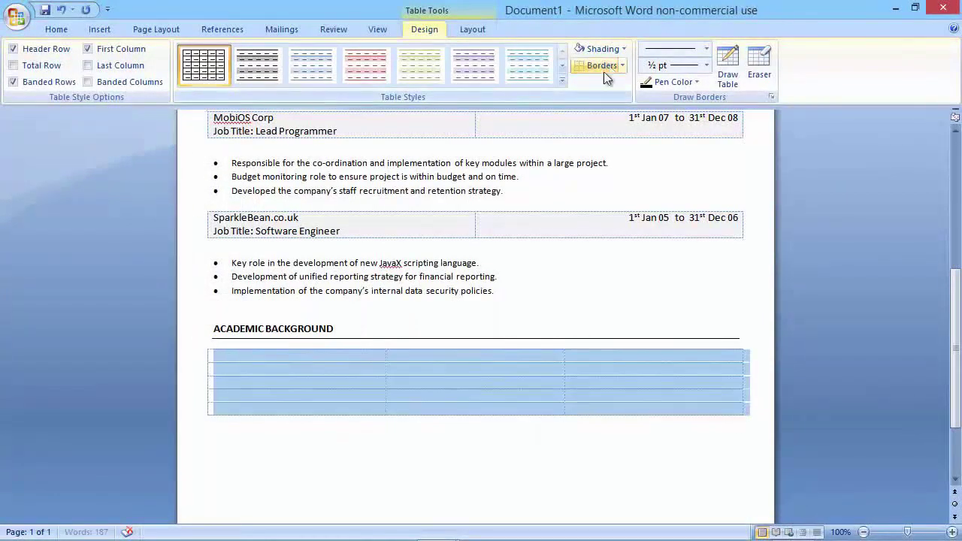
left_click(251, 354)
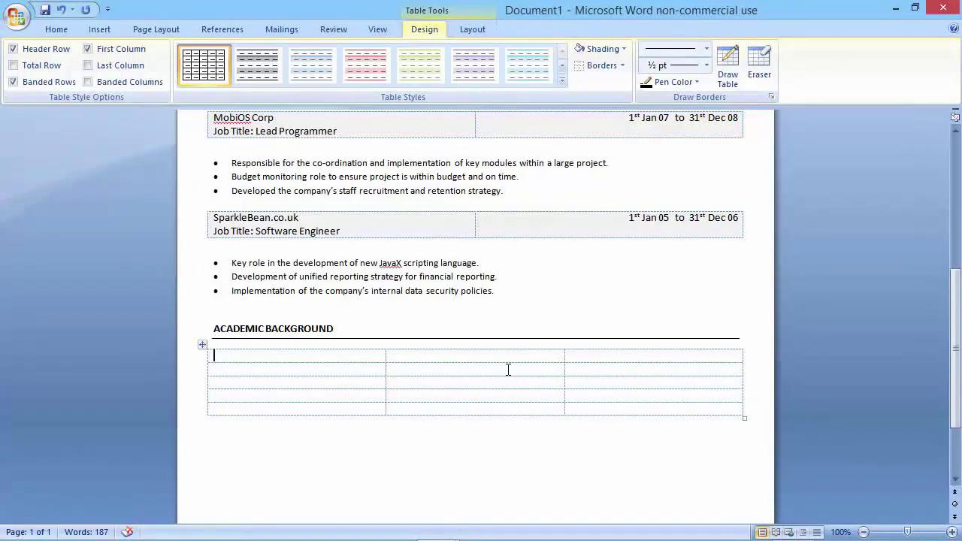
Fill the first Academic Background row with '2:1 - Computer Science (Msc), Brunel University' and 'Year completed: 1999'
type("2:1 - Computer Sci")
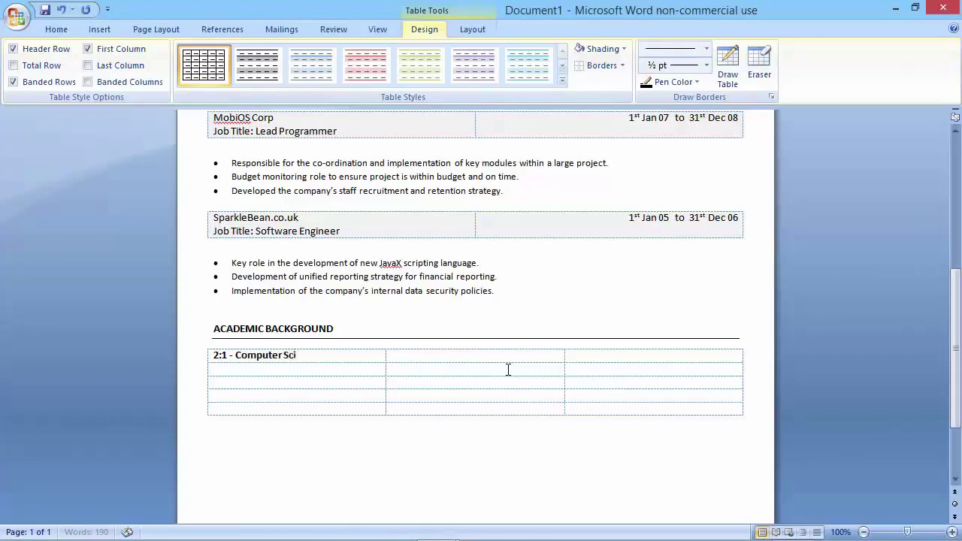
type("ence (Msc")
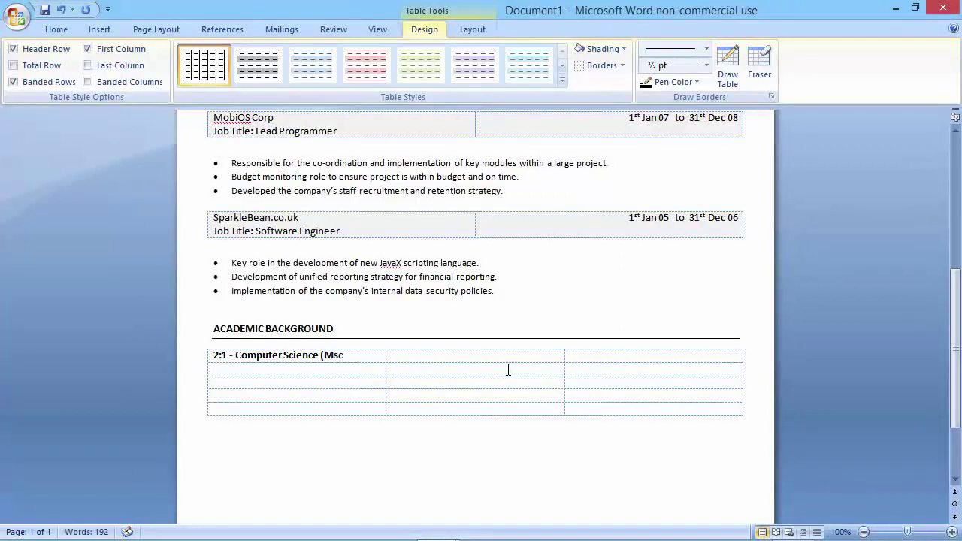
type("Brunel UI")
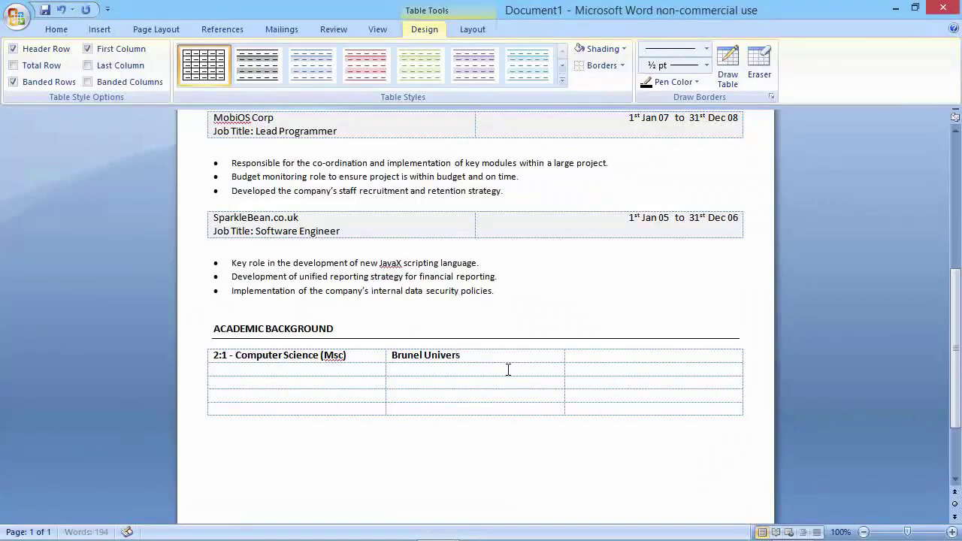
key("Tab")
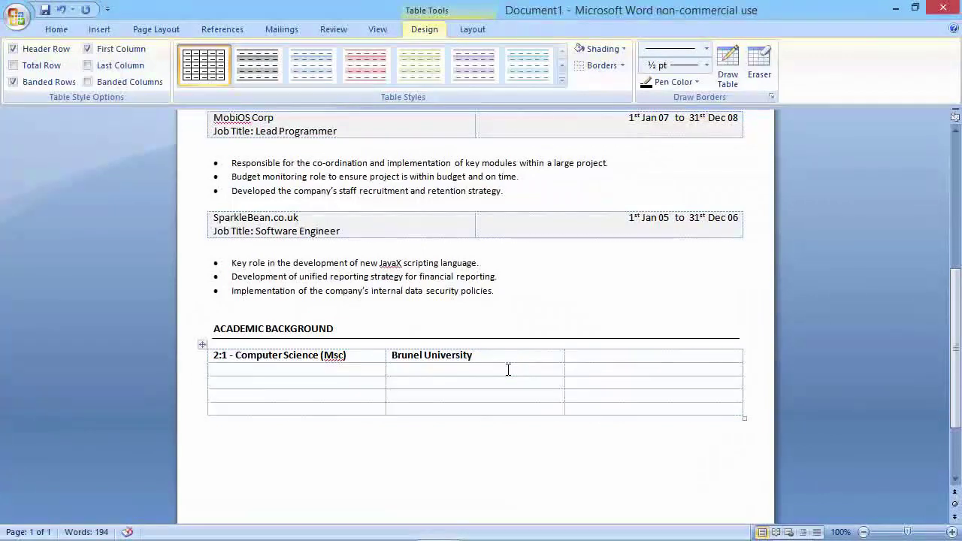
type("Year Com")
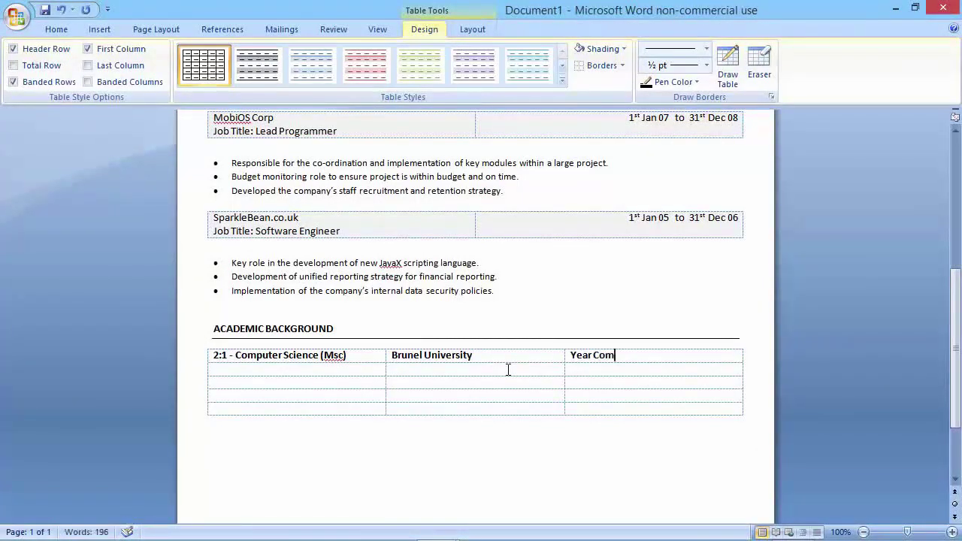
key("BackSpace")
type("ompleted: 1")
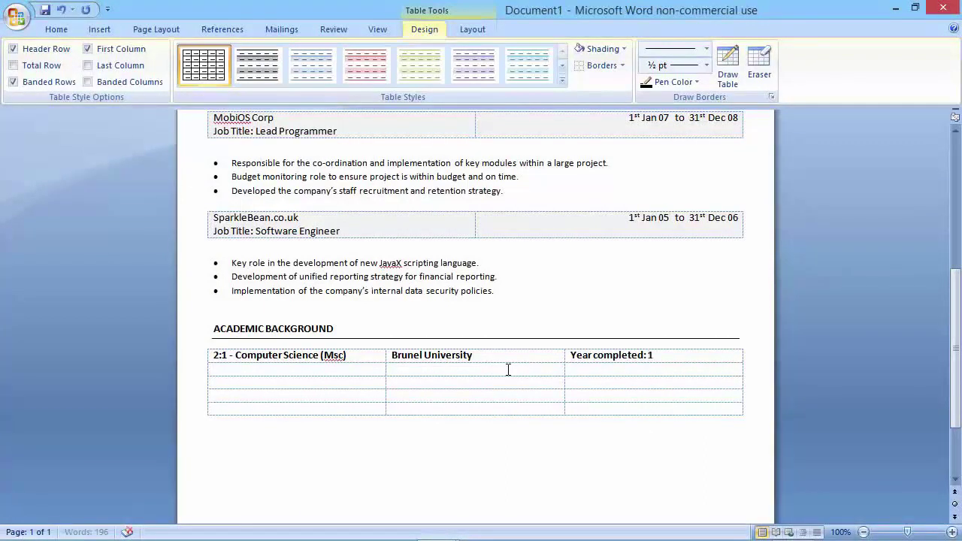
type("999")
Remove the bold formatting from the whole Academic Background table
left_click(202, 345)
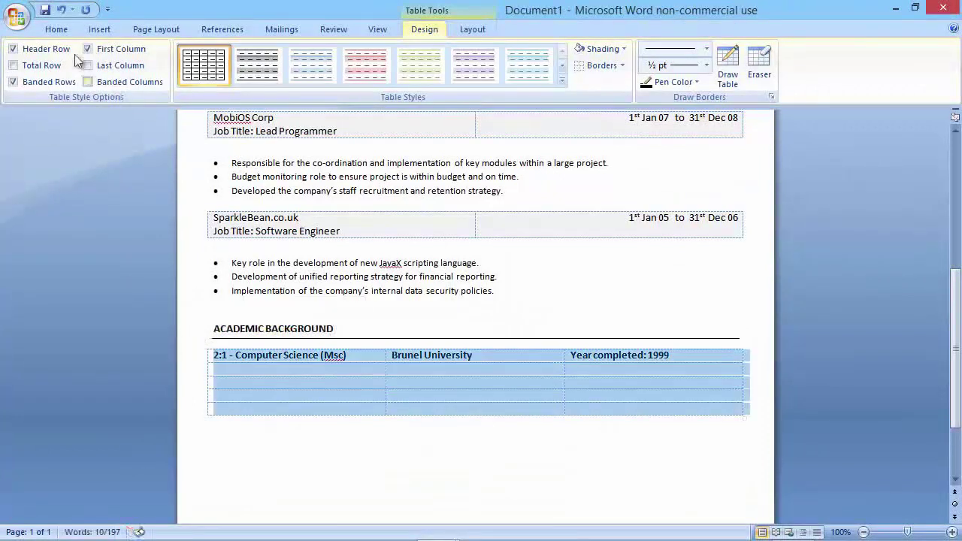
left_click(56, 30)
left_click(133, 77)
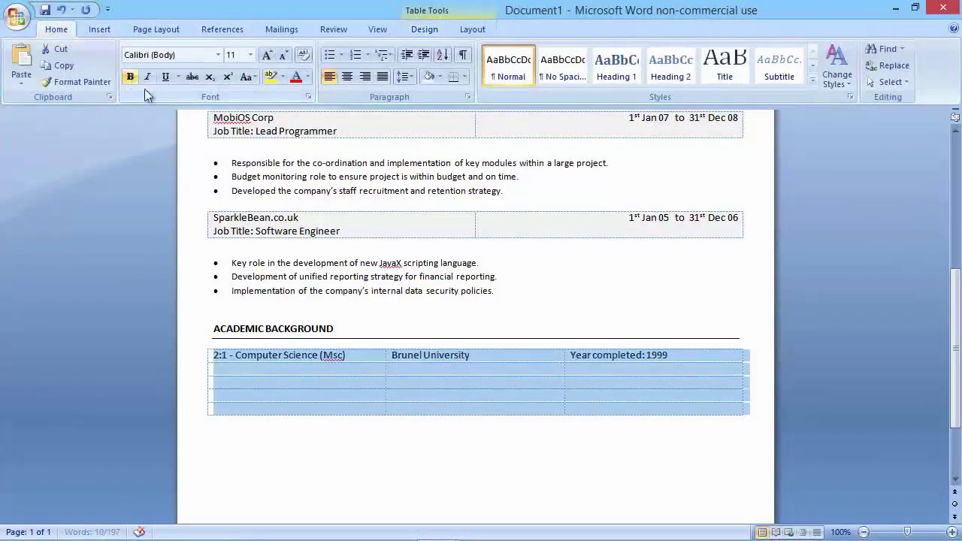
left_click(358, 356)
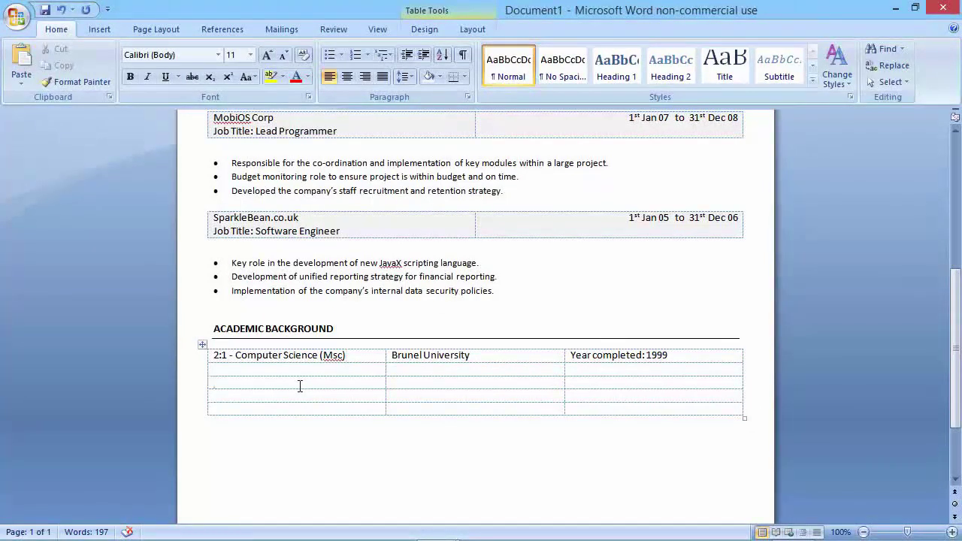
Paste the A-level and GCSE entries into the table and bullet the three A-level grade lines
type("3 - A levels Computing - A Economic - A Politics - B\tEmmanuel School\tYear completed: 1996 \t\t 9 - GCSE's grades A - C\tEmmanuel School\tYear completed: 1994")
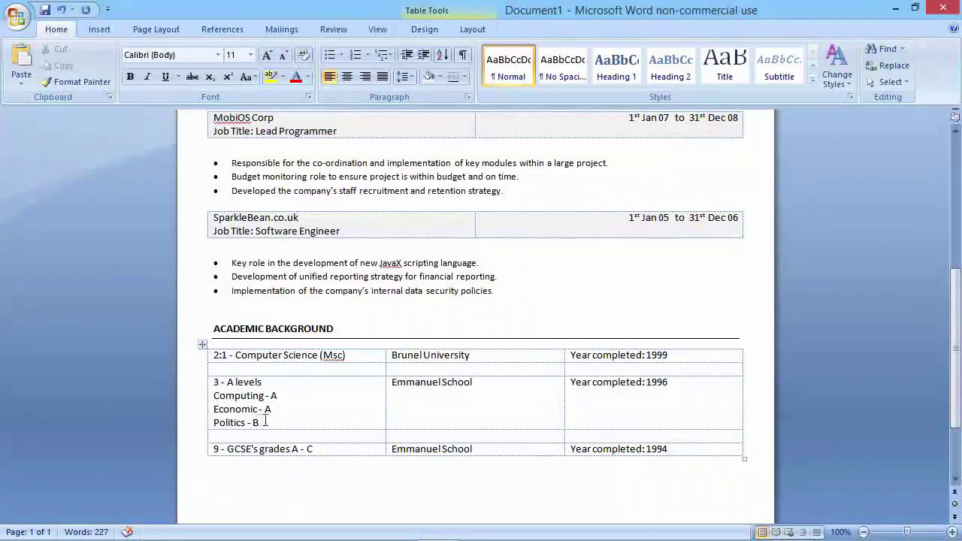
left_click_drag(272, 422, 214, 395)
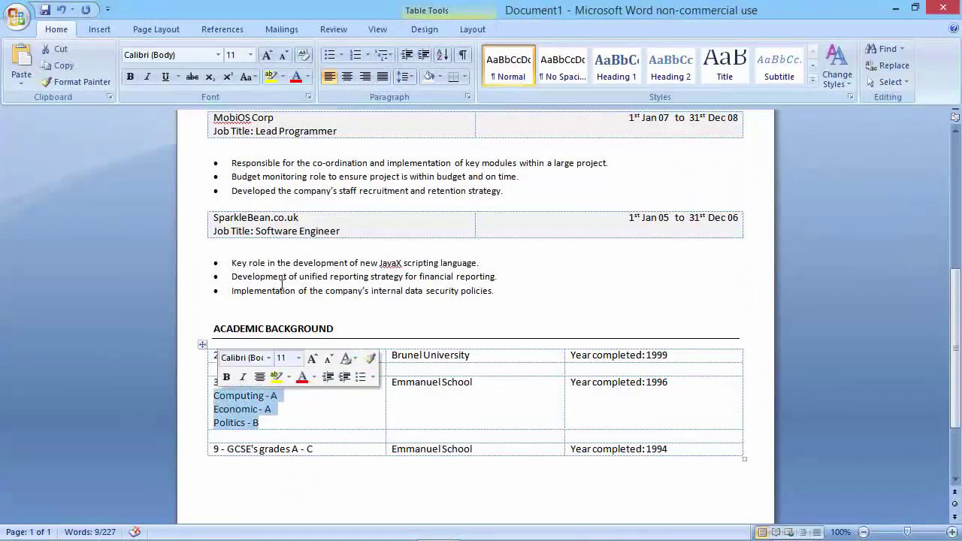
left_click(329, 55)
left_click(335, 450)
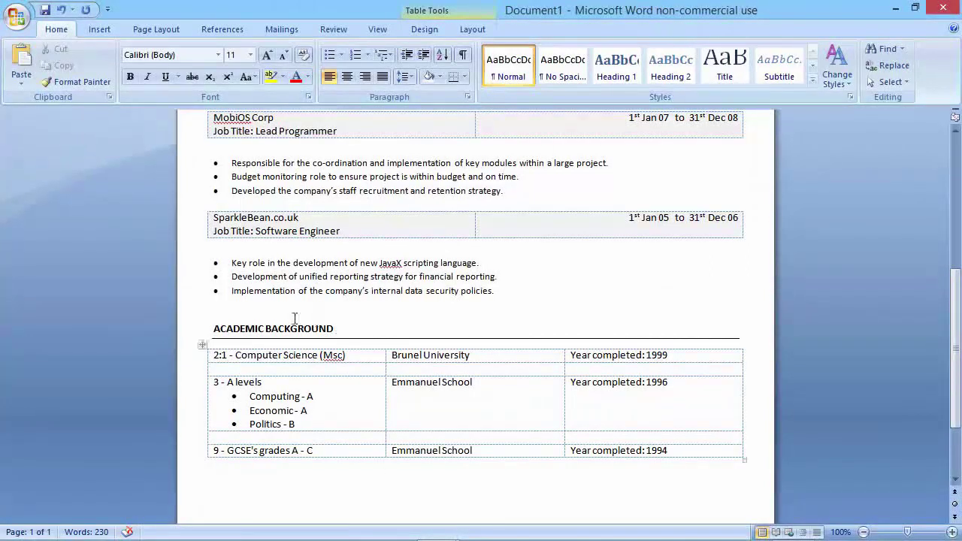
Start typing the PROFESSIONAL DEVELOPMENT heading on the empty line below the table
scroll(293, 317, "down", 3)
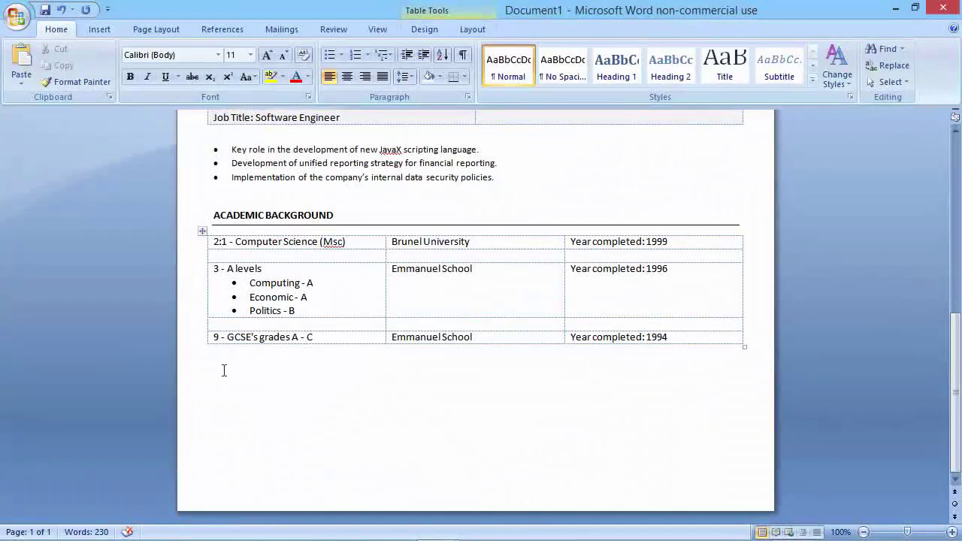
left_click(223, 371)
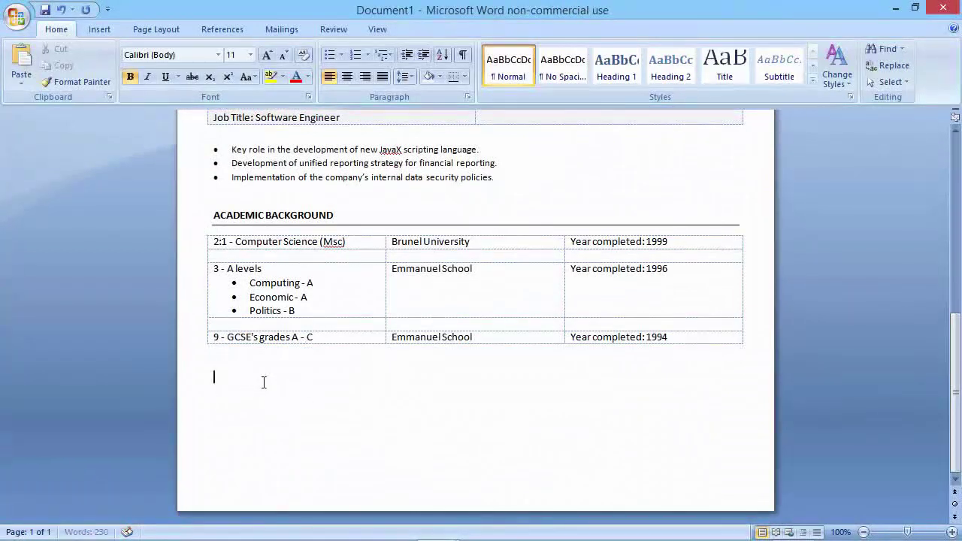
type("PRO")
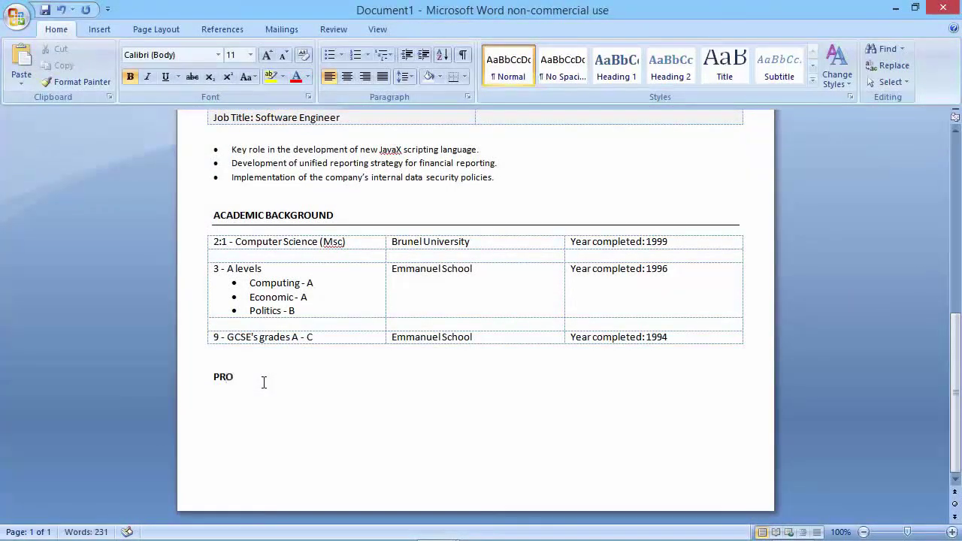
type("FESSIONAL DEVEL")
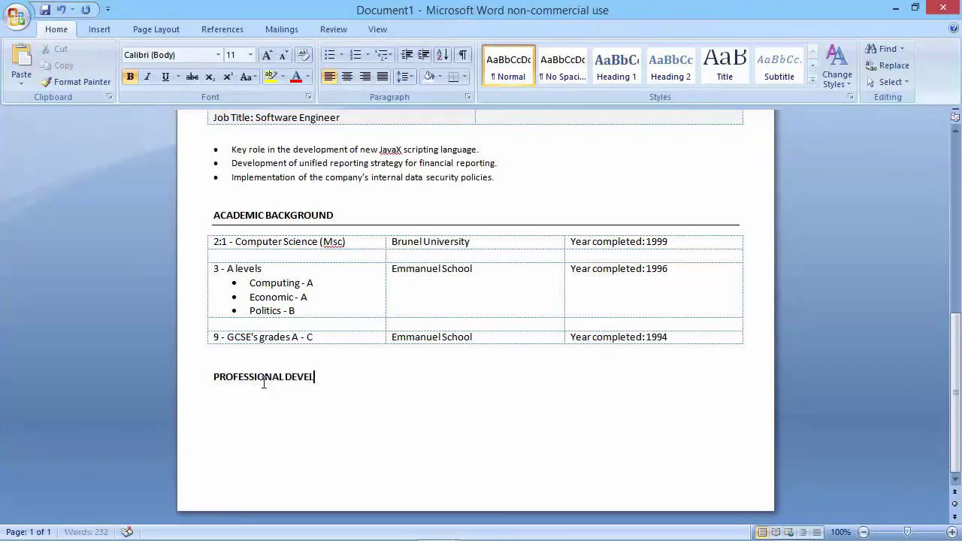
Finish the bold PROFESSIONAL DEVELOPMENT heading and start a new line beneath it
type("OPMENT")
key("Return")
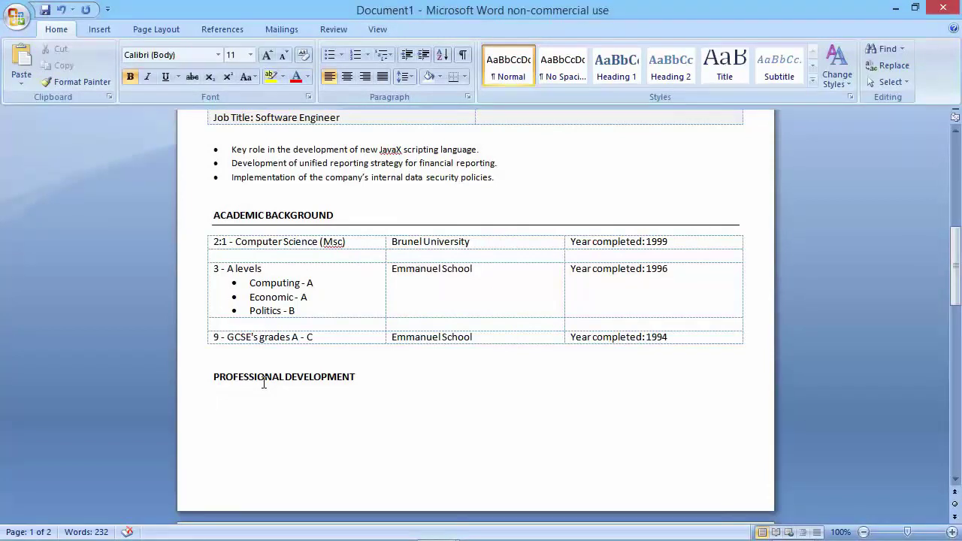
type("ME")
key("BackSpace")
key("BackSpace")
Add a bottom border rule under the heading and begin typing 'Microsoft Office User' below it
left_click(390, 376)
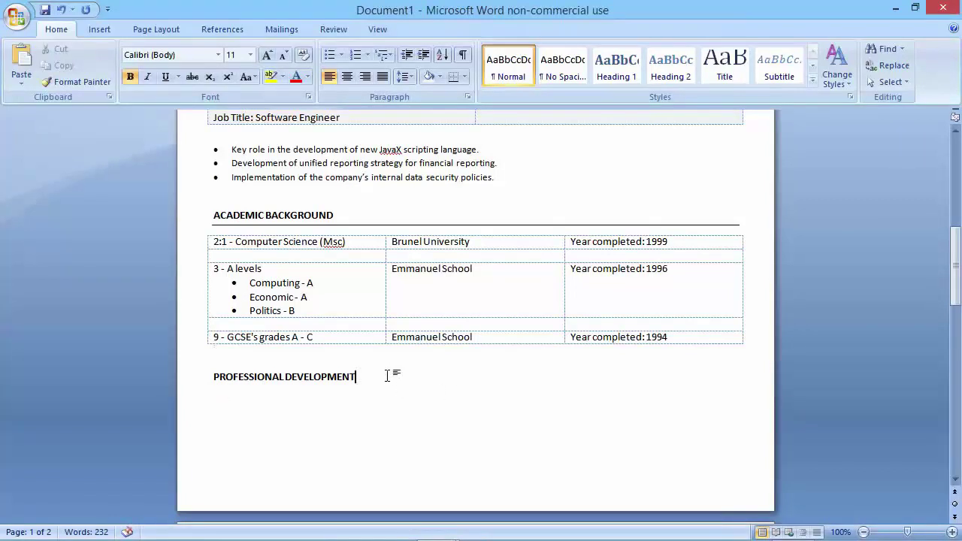
left_click(455, 75)
left_click(238, 406)
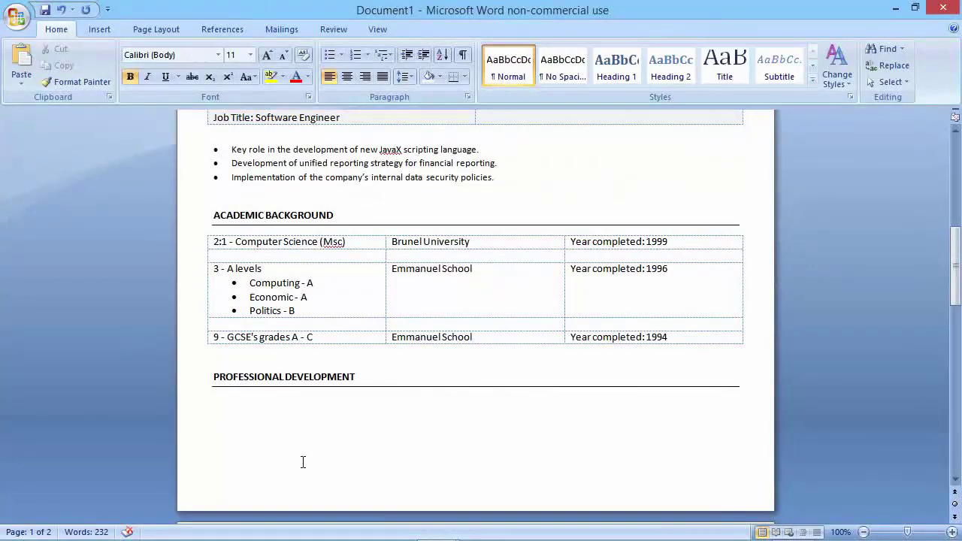
type("Microsoft Office")
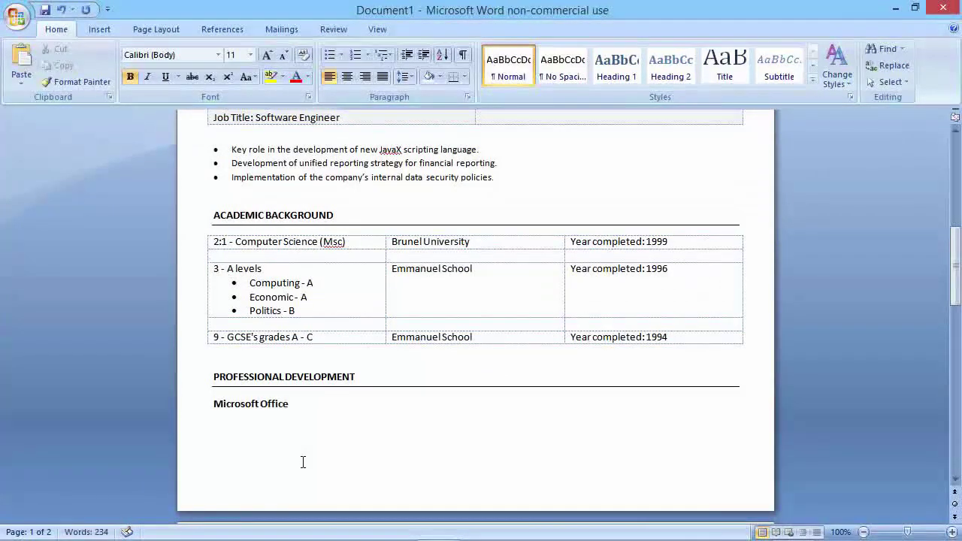
type(" User Speciali")
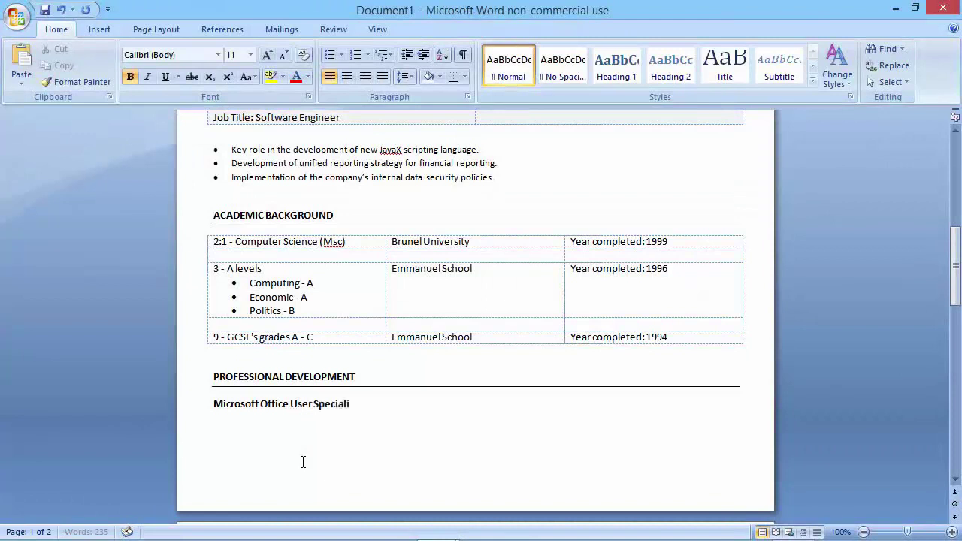
Type 'Microsoft Office User Specialist. First aid trainer. Equal opportunities training.' under the heading
type("st. First aid triner")
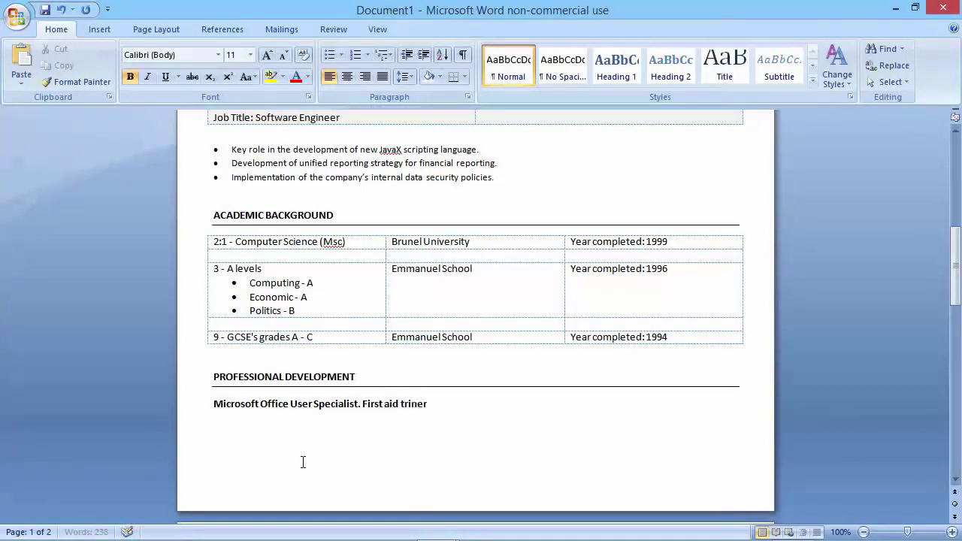
key("BackSpace")
key("BackSpace")
key("BackSpace")
key("BackSpace")
type("ainer. E")
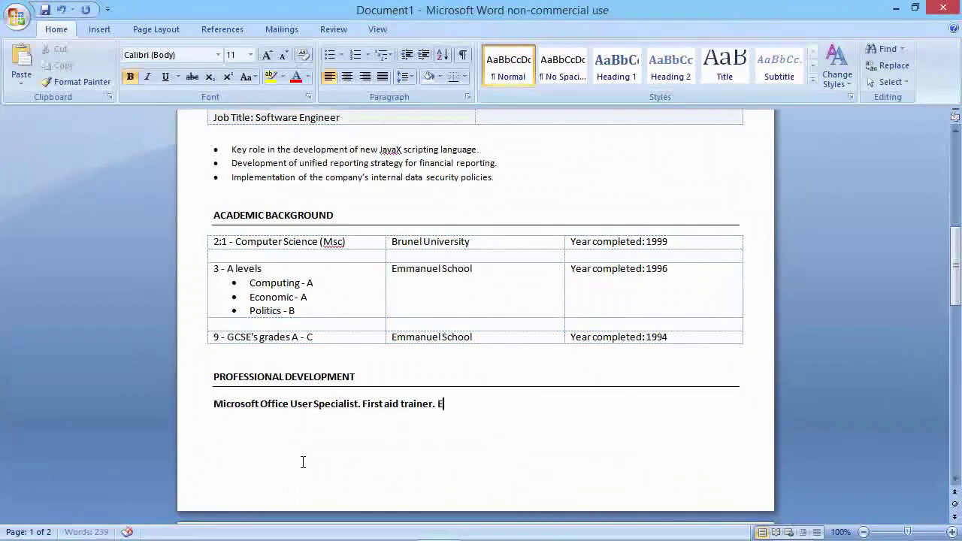
type("qual o")
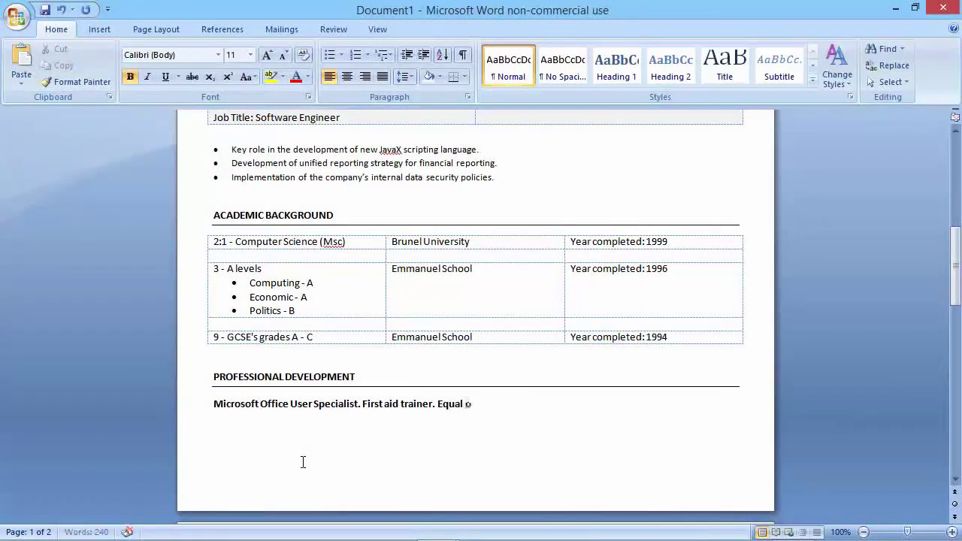
type("pportunities training.")
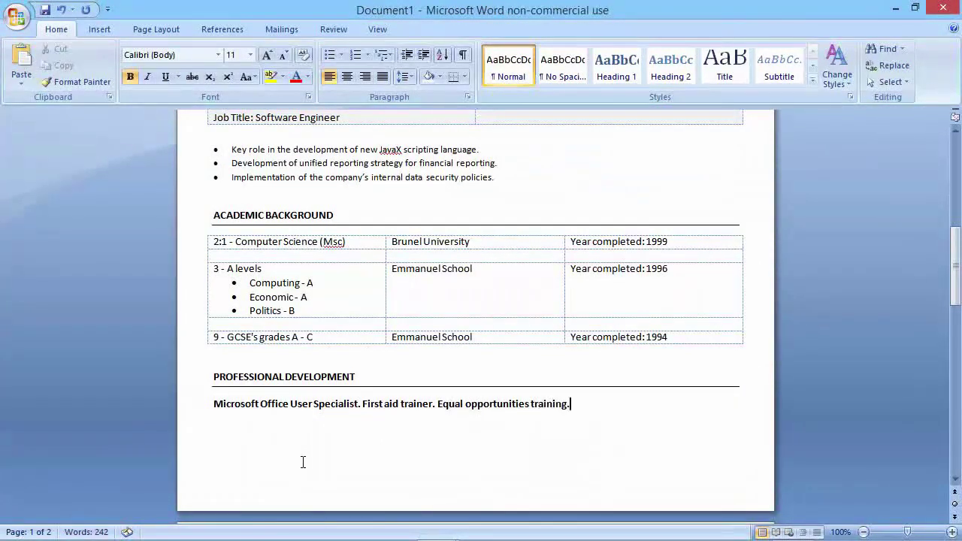
Remove bold from the qualifications line and start a new paragraph below it
left_click_drag(586, 404, 192, 422)
key("ctrl+b")
left_click(616, 413)
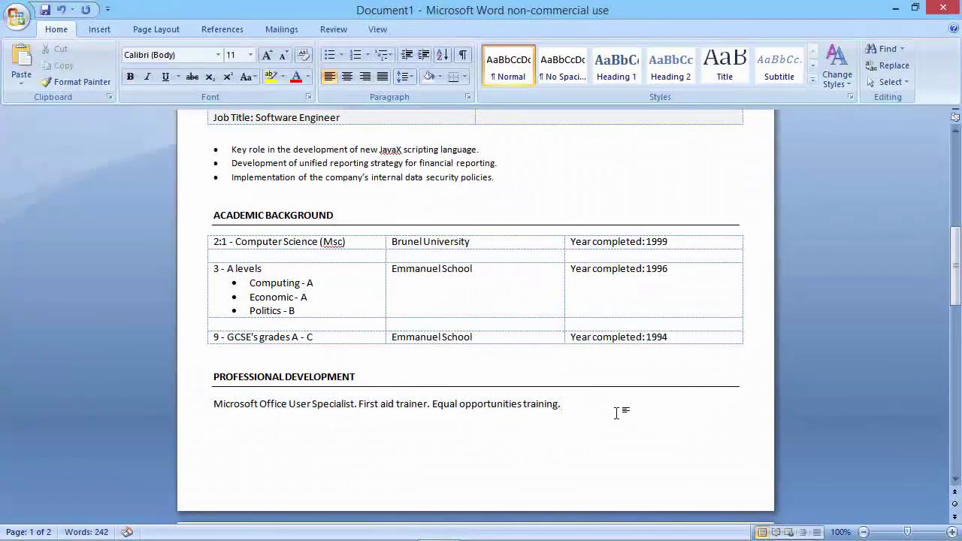
key("Return")
key("Return")
Type the OTHER INFORMATION heading, give it a bottom border and make it bold
type("OTHER INFORMATION")
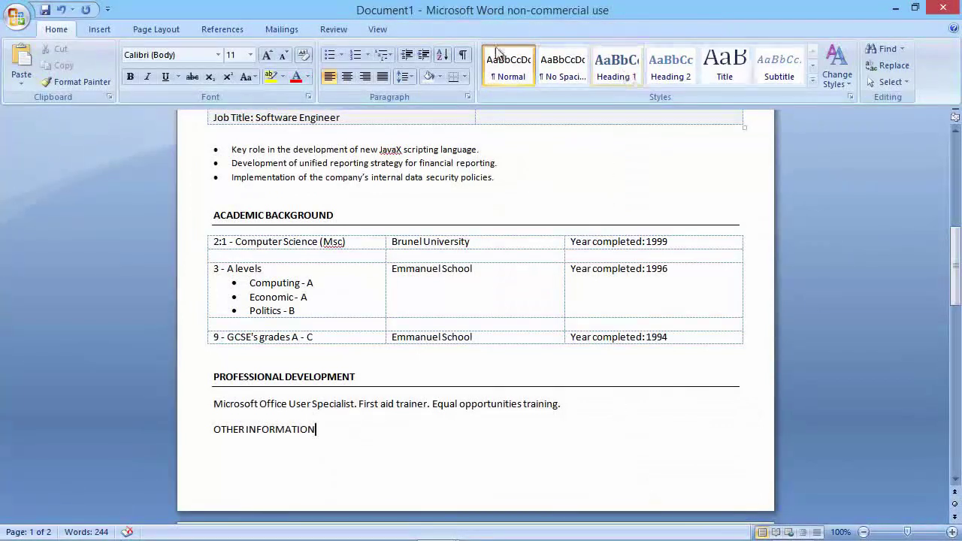
left_click(454, 78)
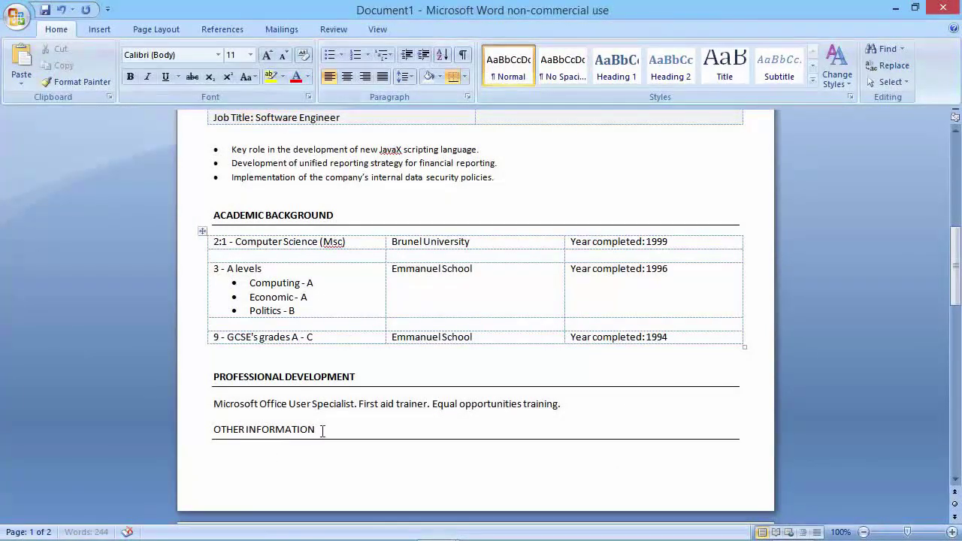
left_click_drag(322, 434, 223, 430)
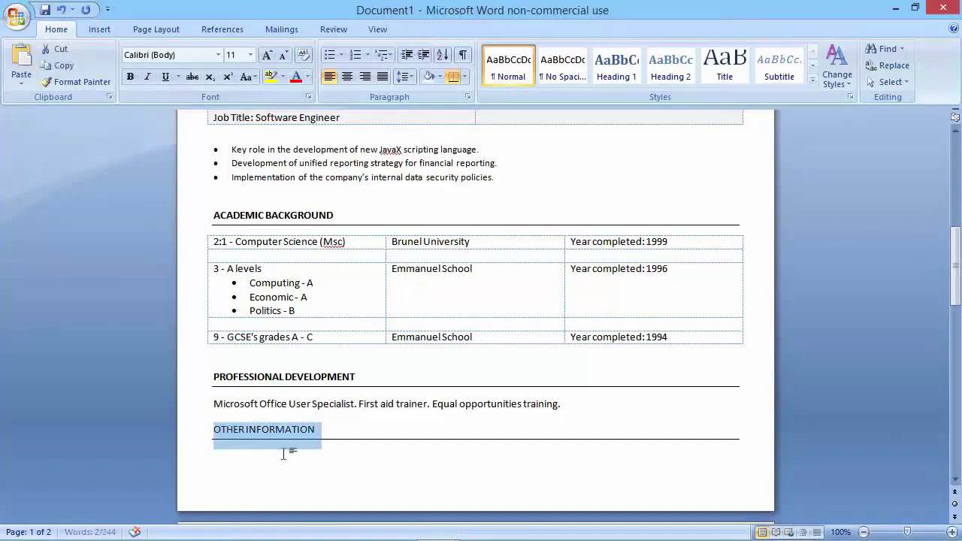
key("ctrl+b")
left_click(245, 454)
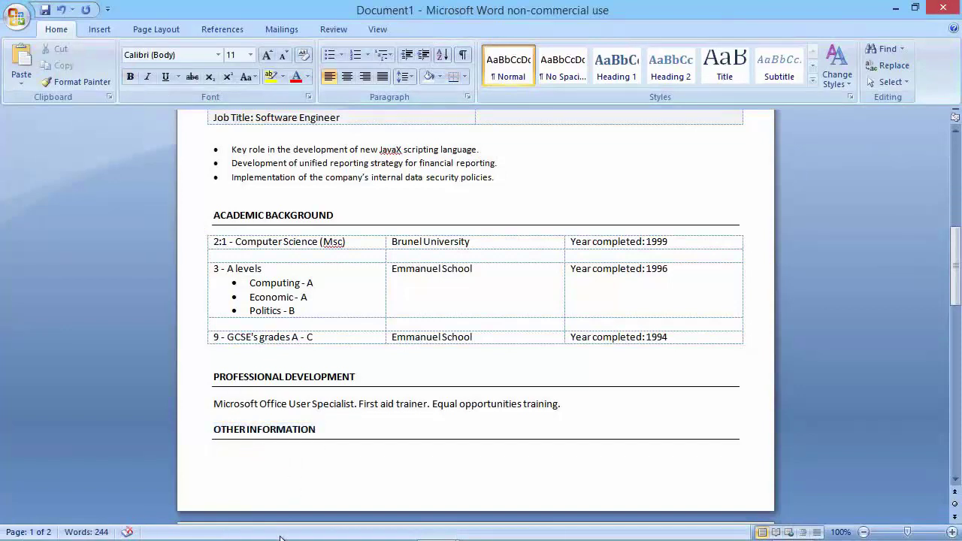
Begin the paragraph below the heading with the word 'Keen'
type("Kenn")
key("BackSpace")
key("BackSpace")
type("en")
Complete the line as 'Keen interest in the environment. Neighbourhood watch leader.'
type("interest in the e")
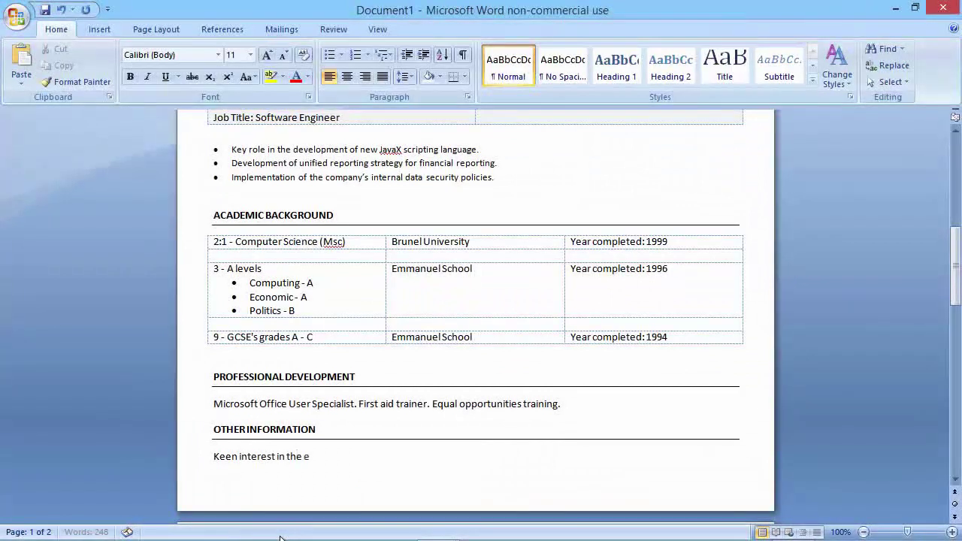
type("nvironment")
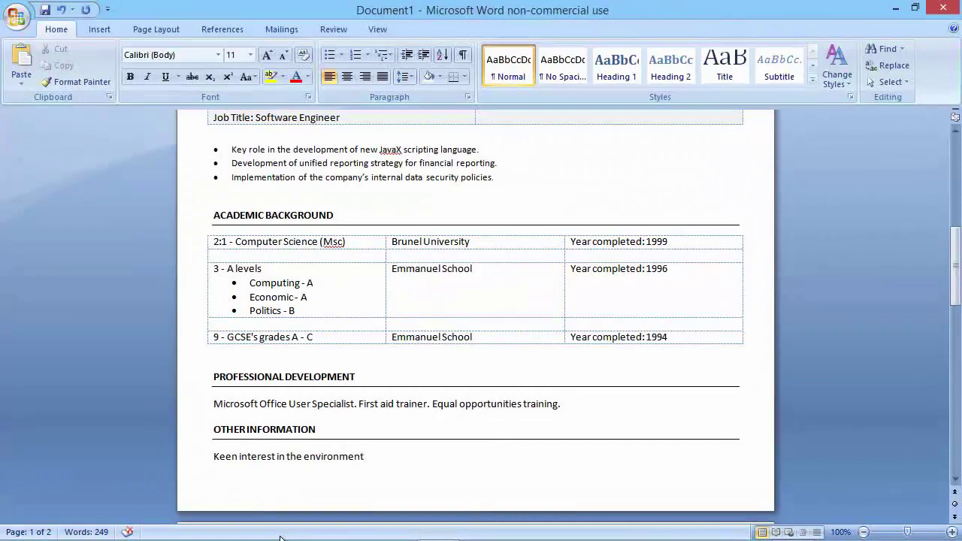
type(". ")
type("Neigh")
key("BackSpace")
type("ghbou")
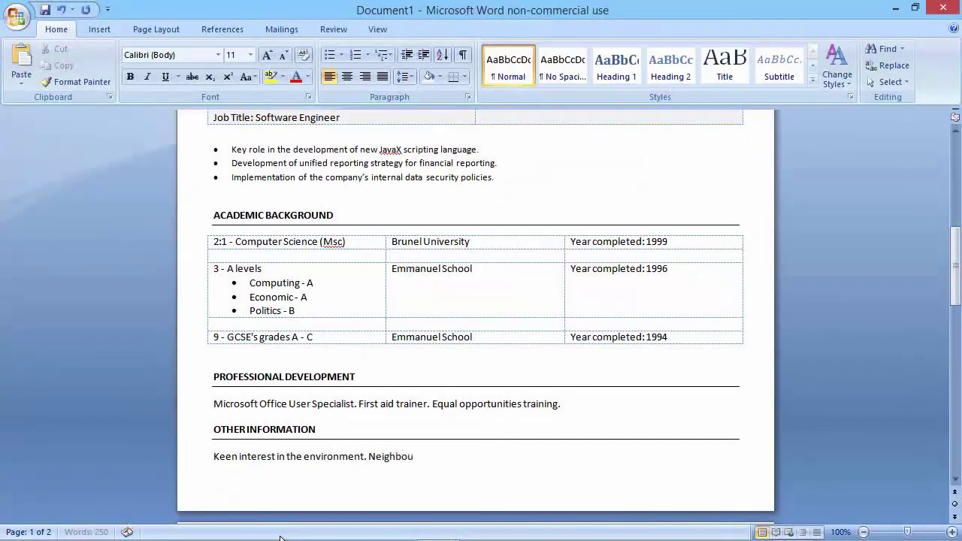
type("rhood watch leader.")
Delete the empty trailing paragraph so the CV fits on one page
scroll(555, 381, "down", 2)
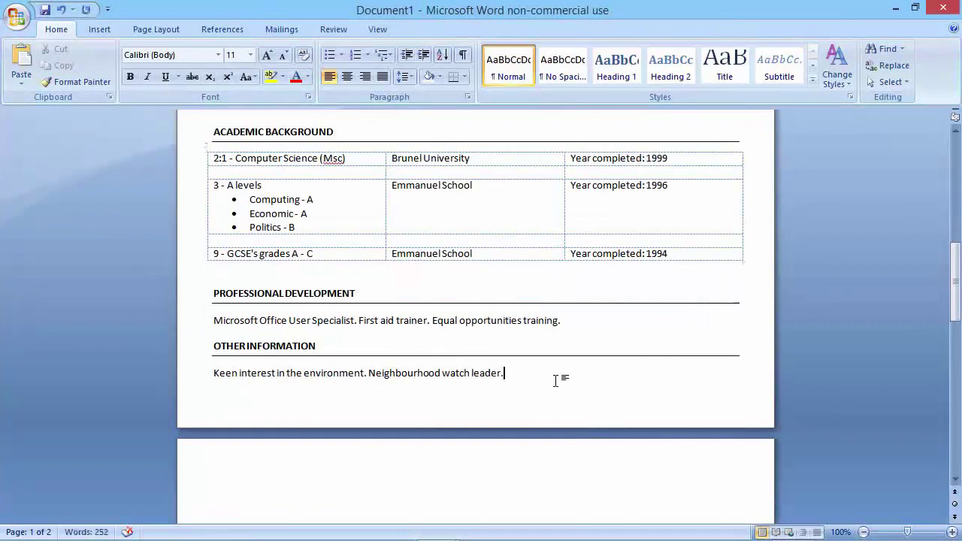
key("Delete")
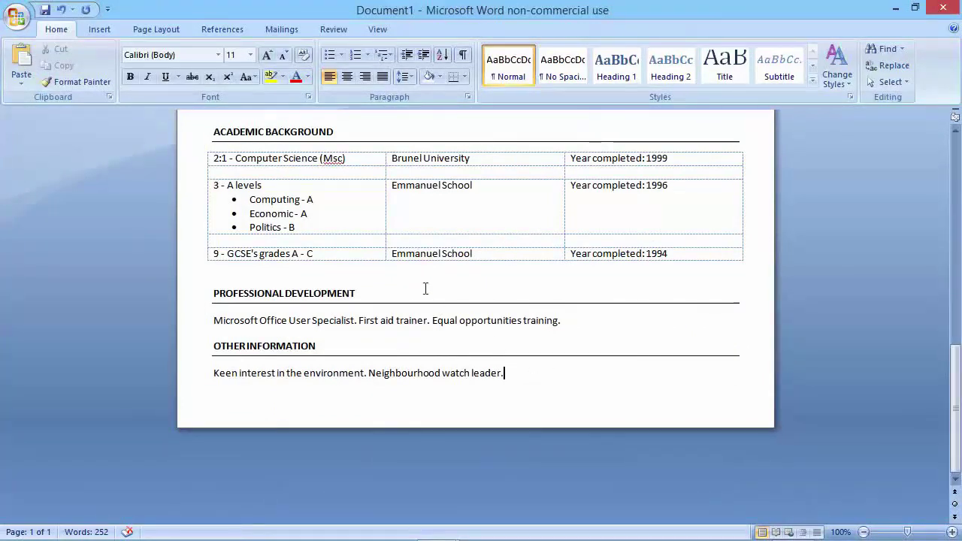
scroll(419, 305, "up", 10)
Remove the space after the empty lines below the summary, job bullets and education table
scroll(418, 325, "up", 4)
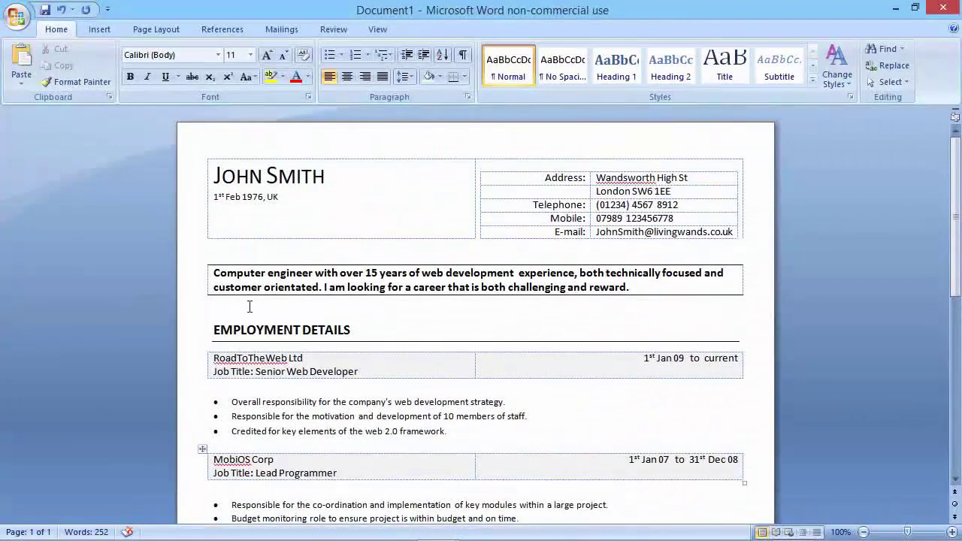
left_click(227, 305)
left_click(406, 77)
left_click(414, 229)
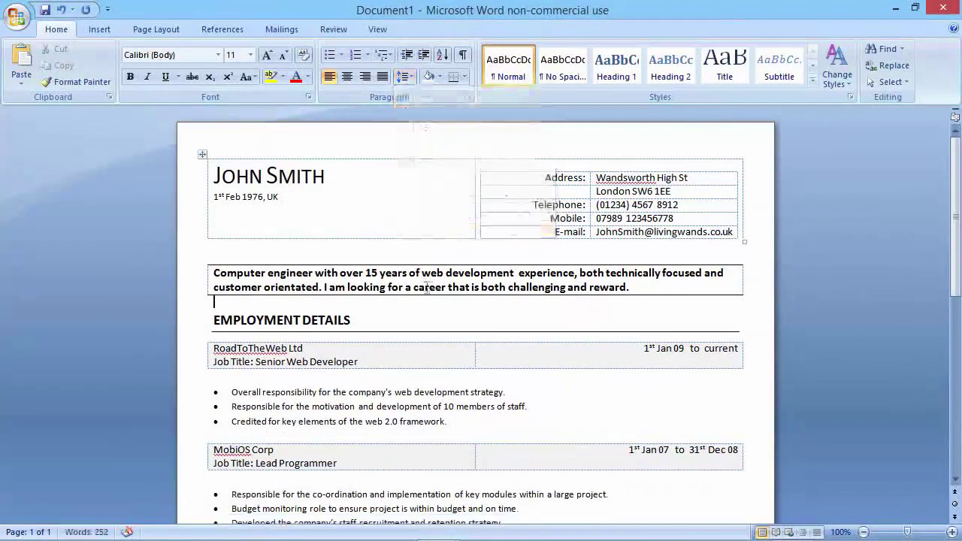
scroll(426, 298, "down", 4)
scroll(426, 302, "down", 3)
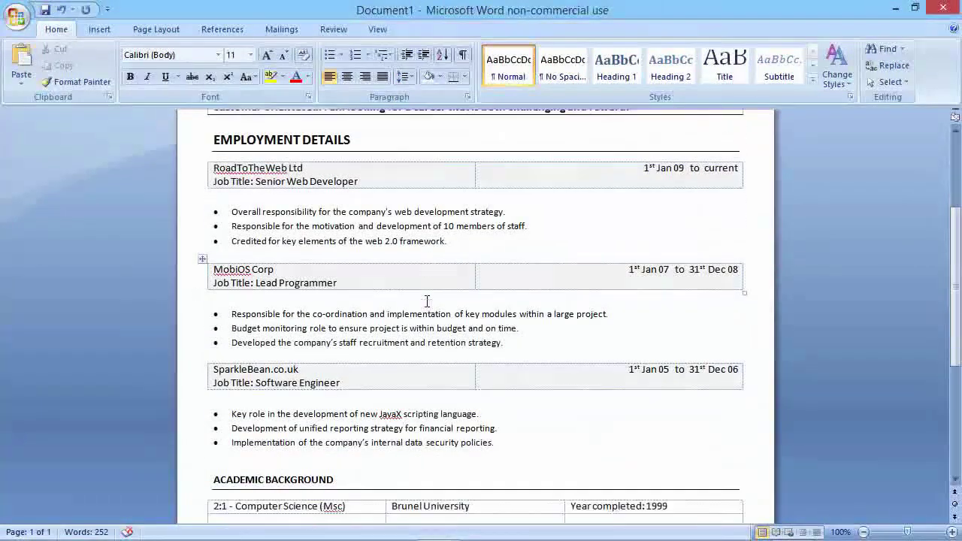
left_click(232, 388)
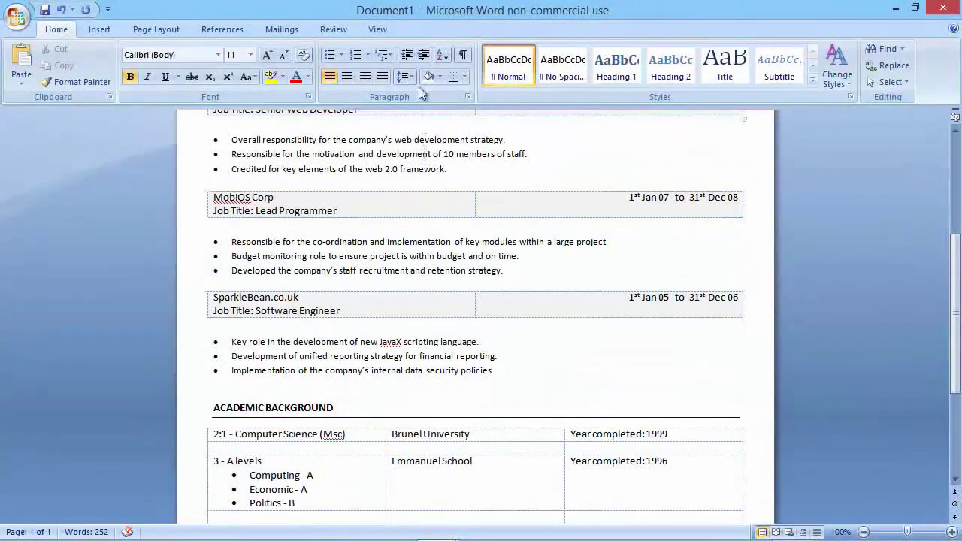
left_click(407, 77)
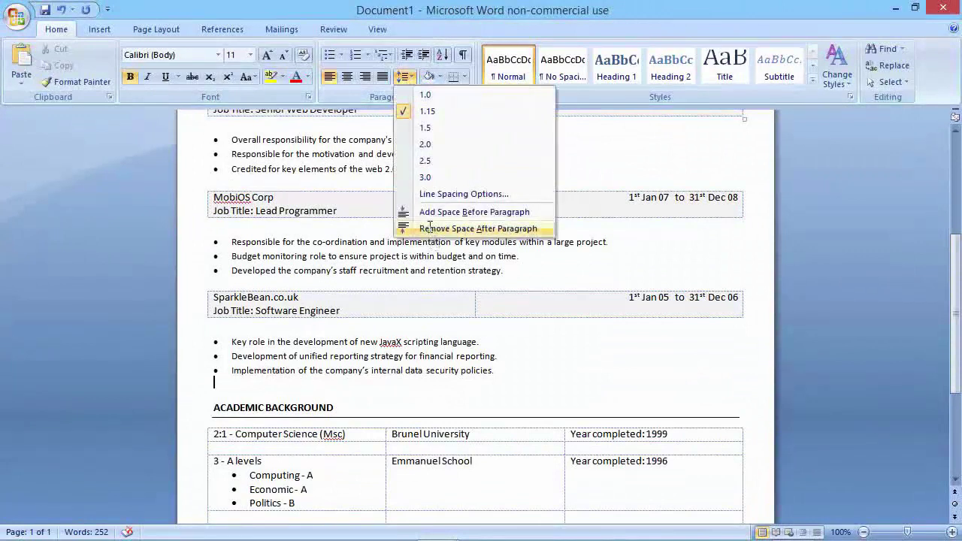
left_click(433, 235)
scroll(430, 266, "down", 5)
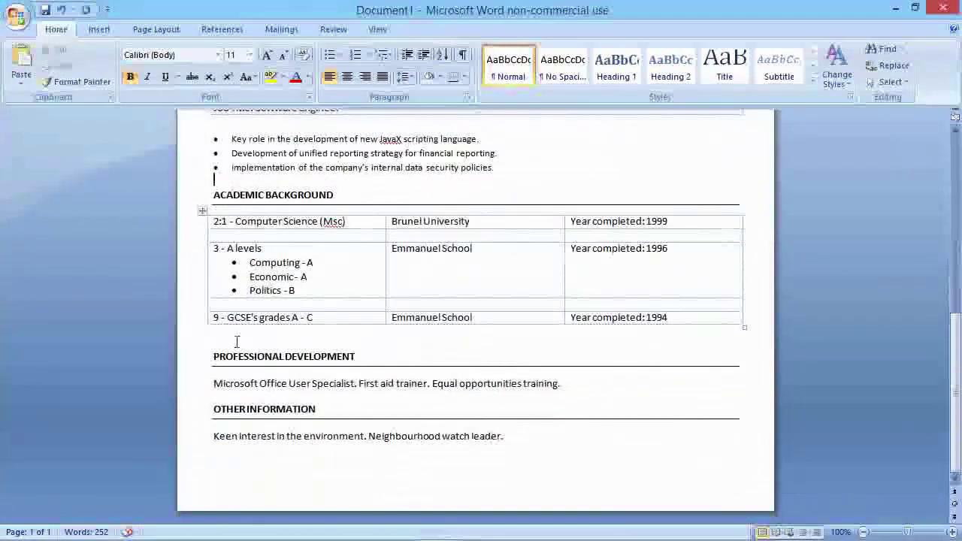
left_click(238, 342)
left_click(406, 76)
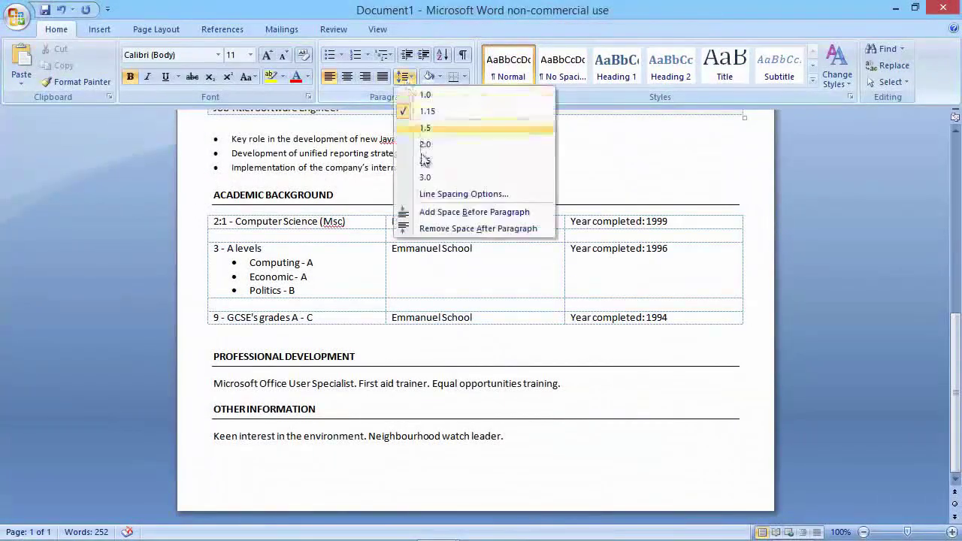
left_click(418, 165)
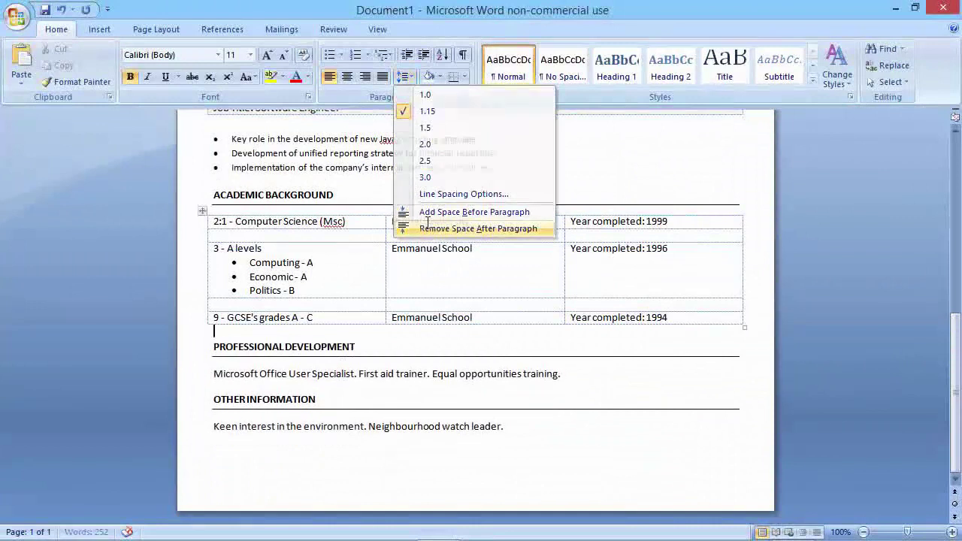
Insert an empty line above OTHER INFORMATION and remove its space after paragraph
left_click(212, 399)
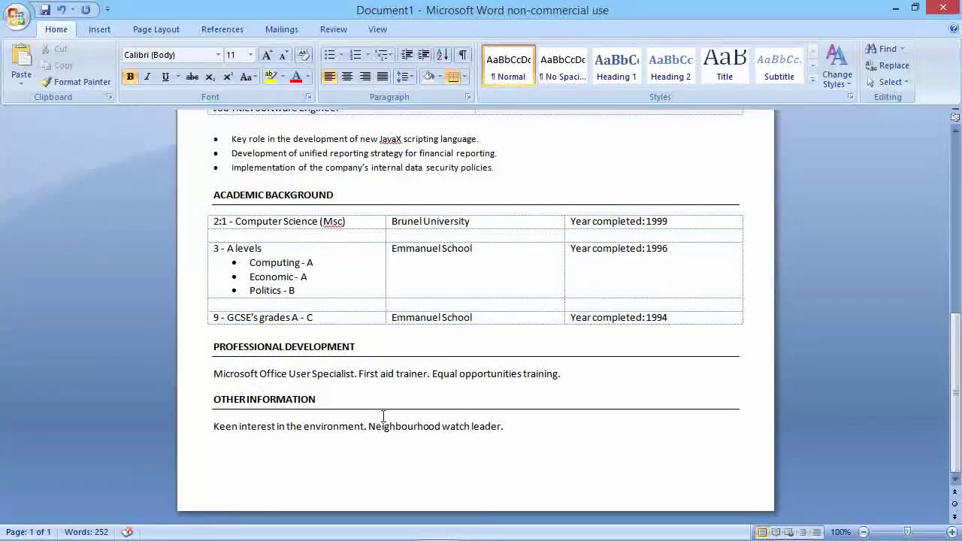
key("Return")
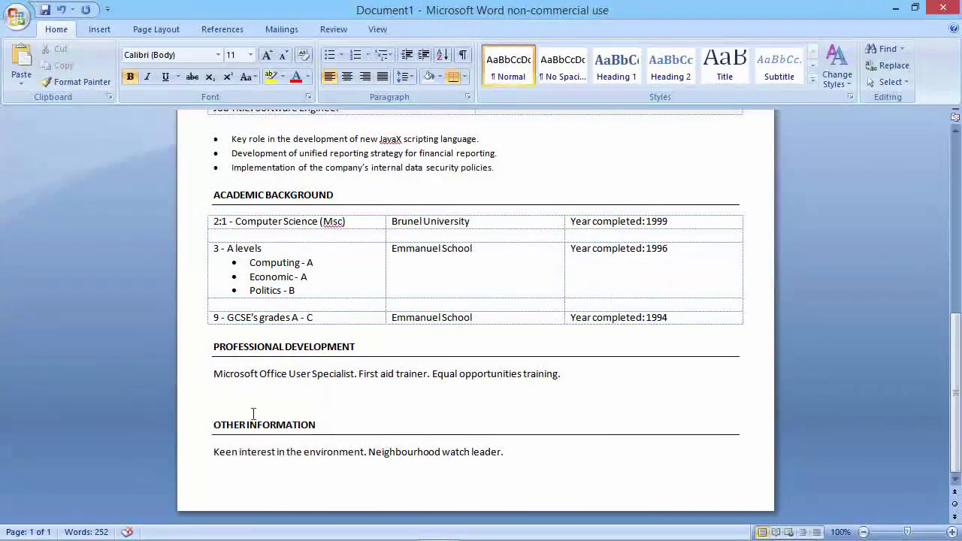
left_click(236, 398)
left_click(412, 78)
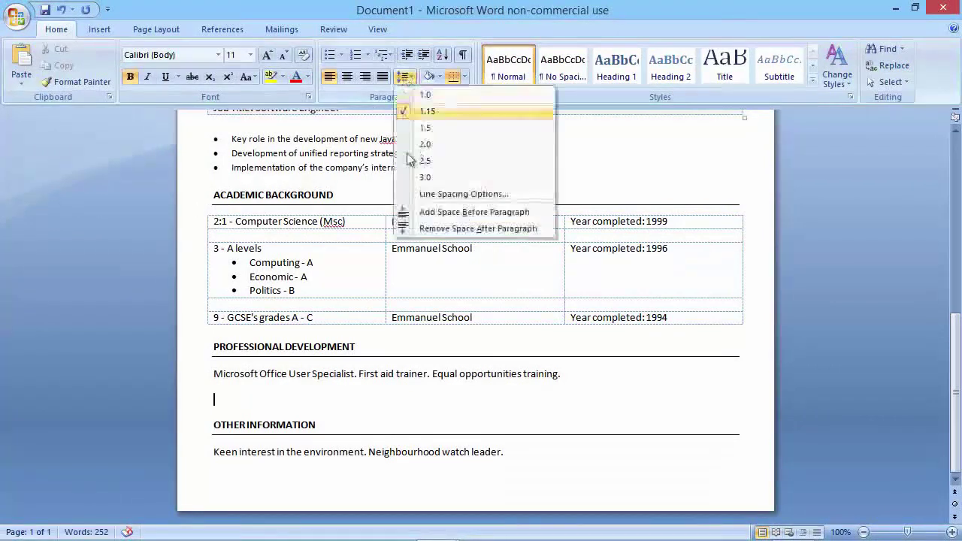
left_click(409, 225)
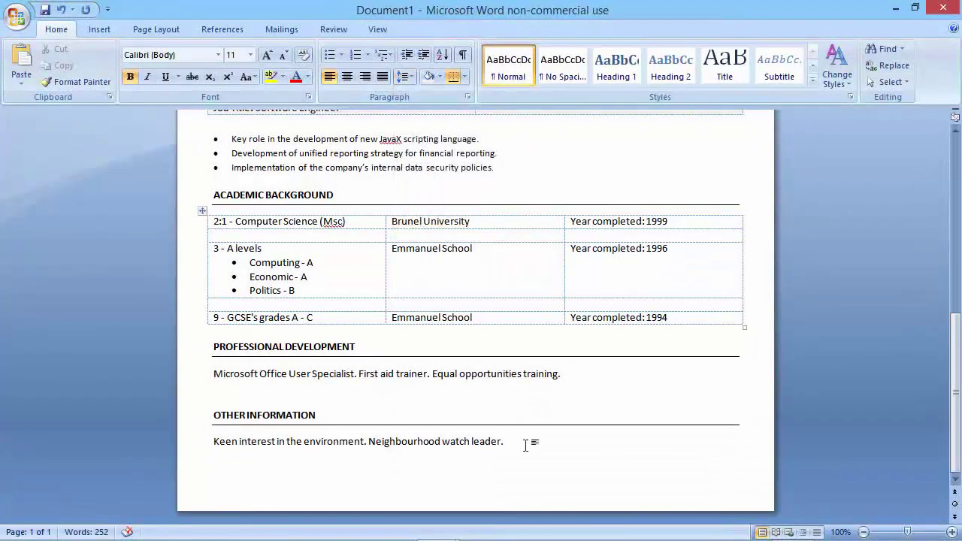
left_click(526, 443)
scroll(740, 421, "up", 5)
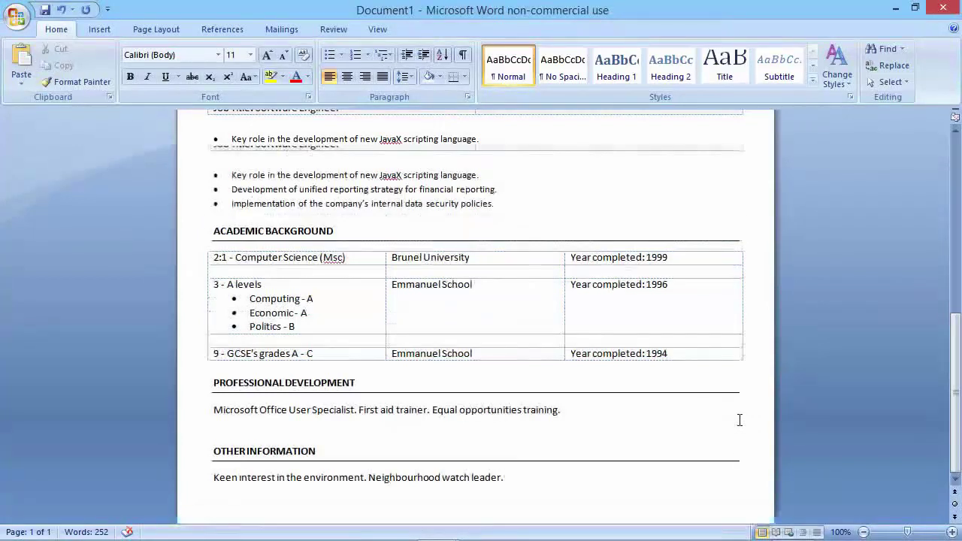
scroll(740, 421, "up", 7)
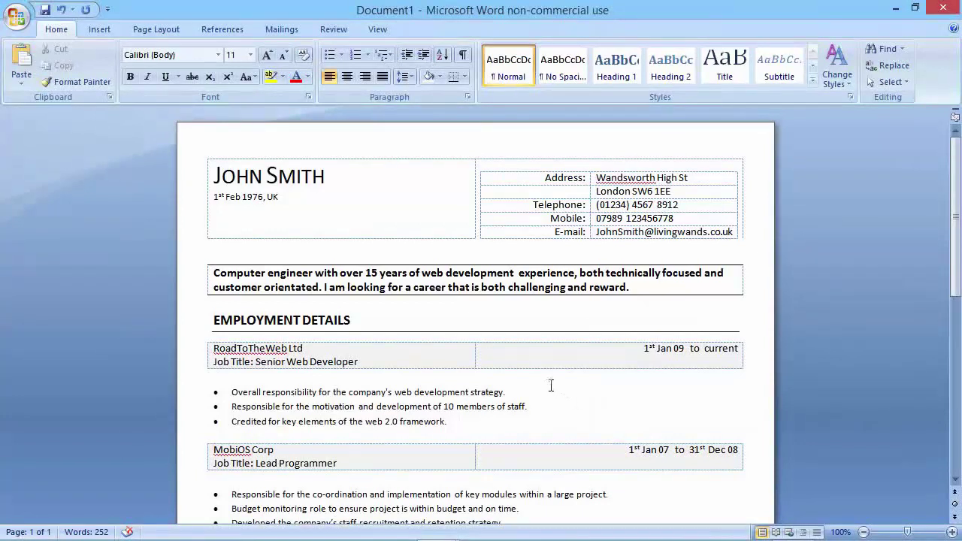
Turn off View Gridlines for the tables in Table Tools Layout
left_click(378, 30)
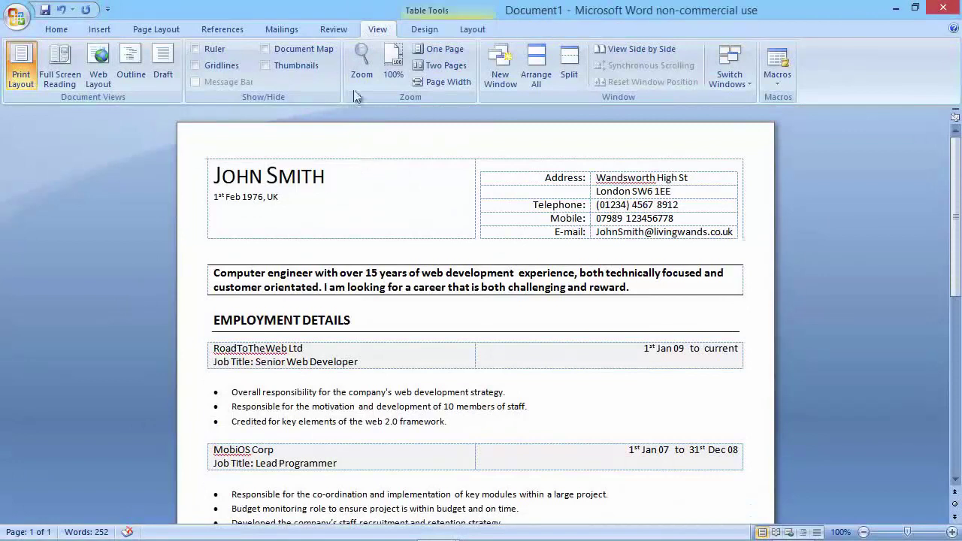
left_click(439, 33)
left_click(469, 30)
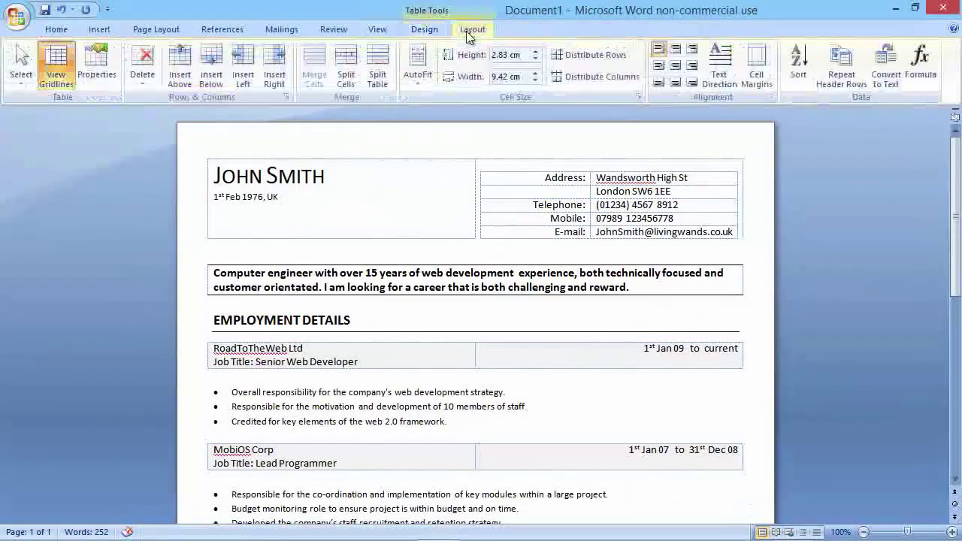
left_click(58, 71)
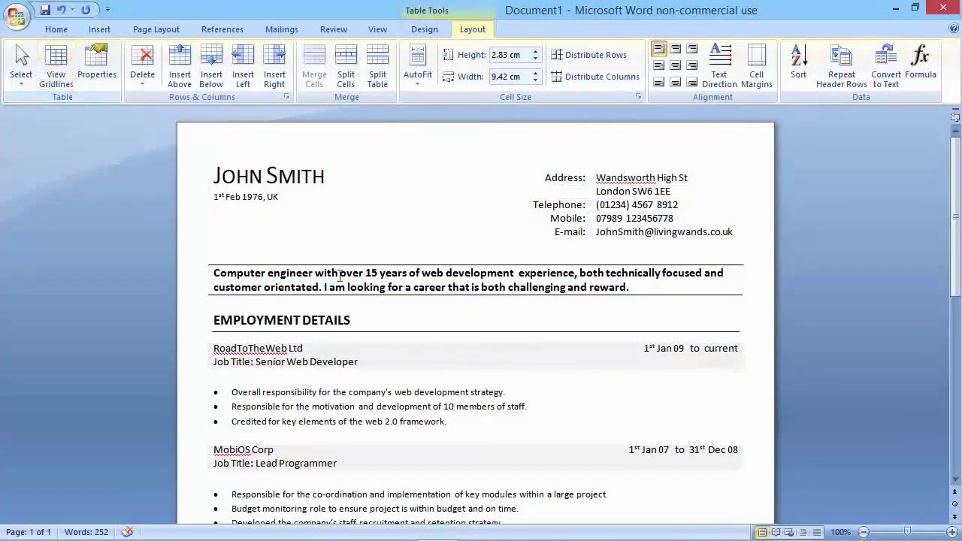
Minimise the ribbon and zoom the finished CV out to 80% to review it
left_click(50, 29)
double_click(53, 30)
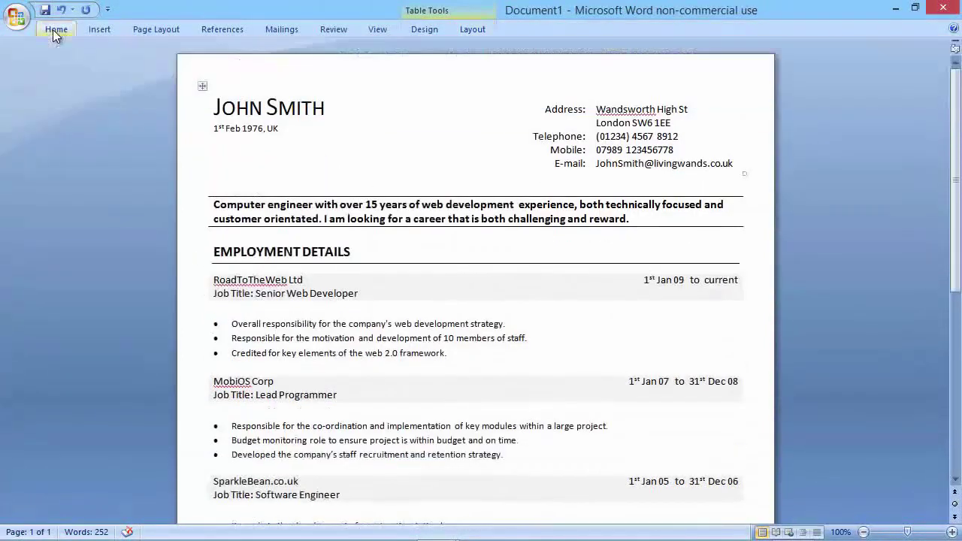
left_click(863, 531)
left_click(863, 531)
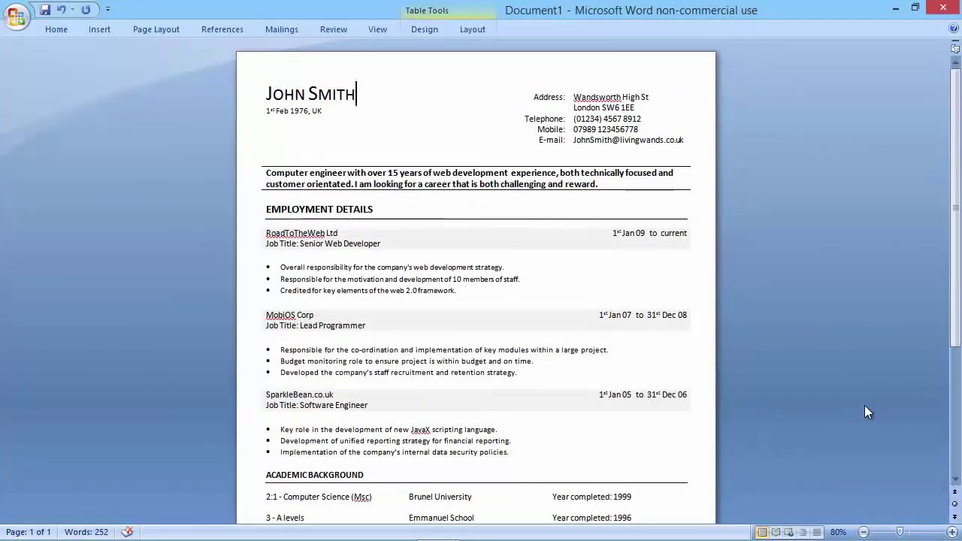
scroll(864, 411, "down", 5)
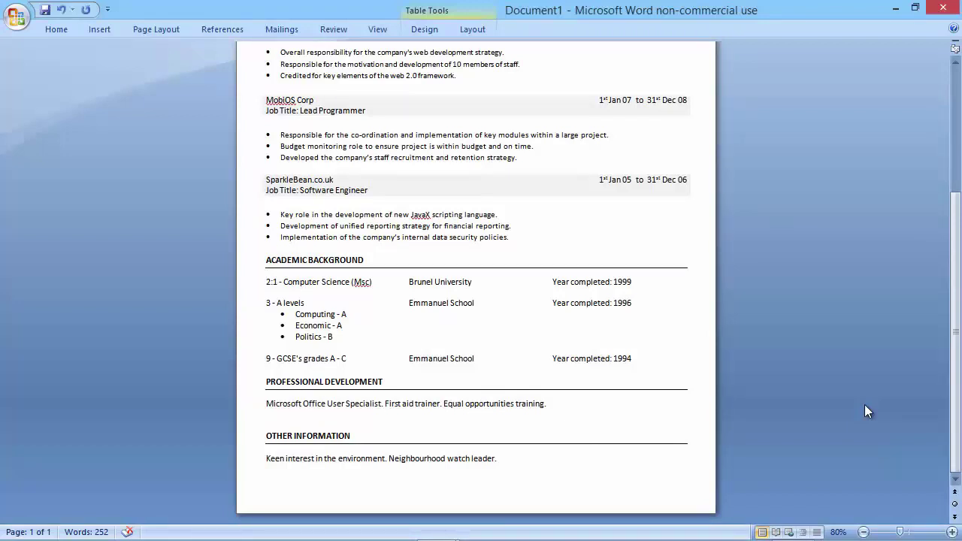
scroll(864, 404, "up", 8)
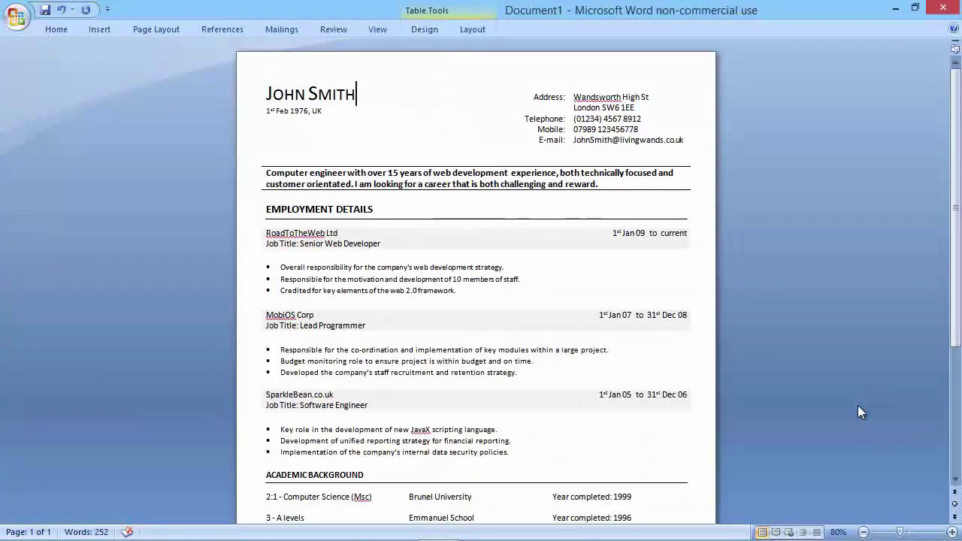
scroll(848, 388, "down", 5)
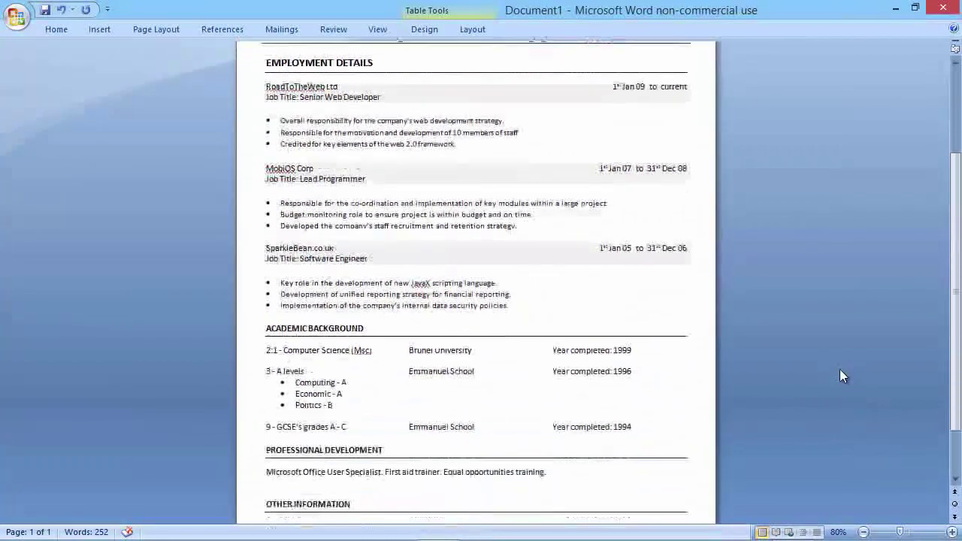
scroll(839, 385, "up", 5)
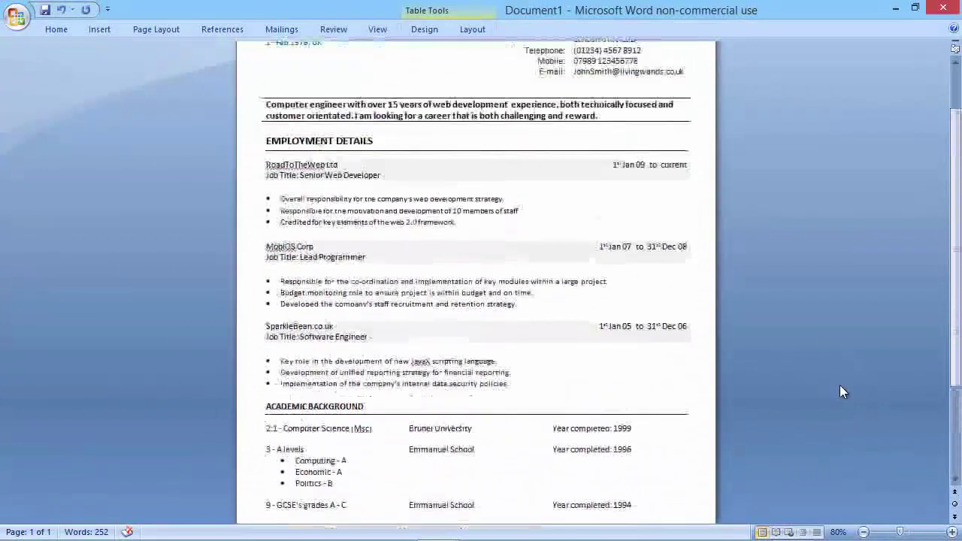